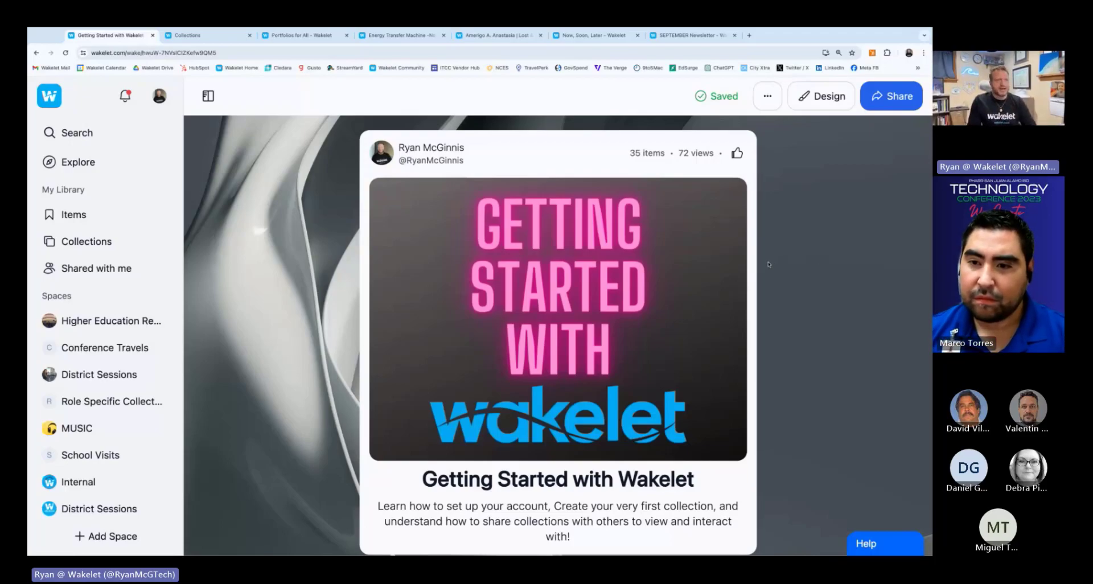
Browse the list of all collections, then go back to the Getting Started with Wakelet collection.
scroll(768, 263, "down", 1)
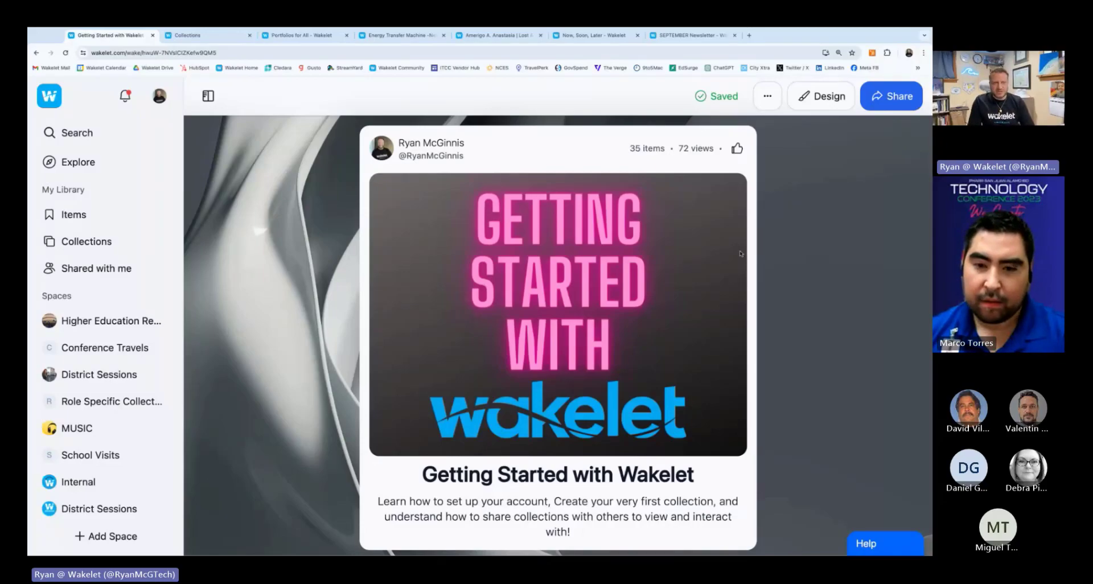
scroll(776, 282, "down", 4)
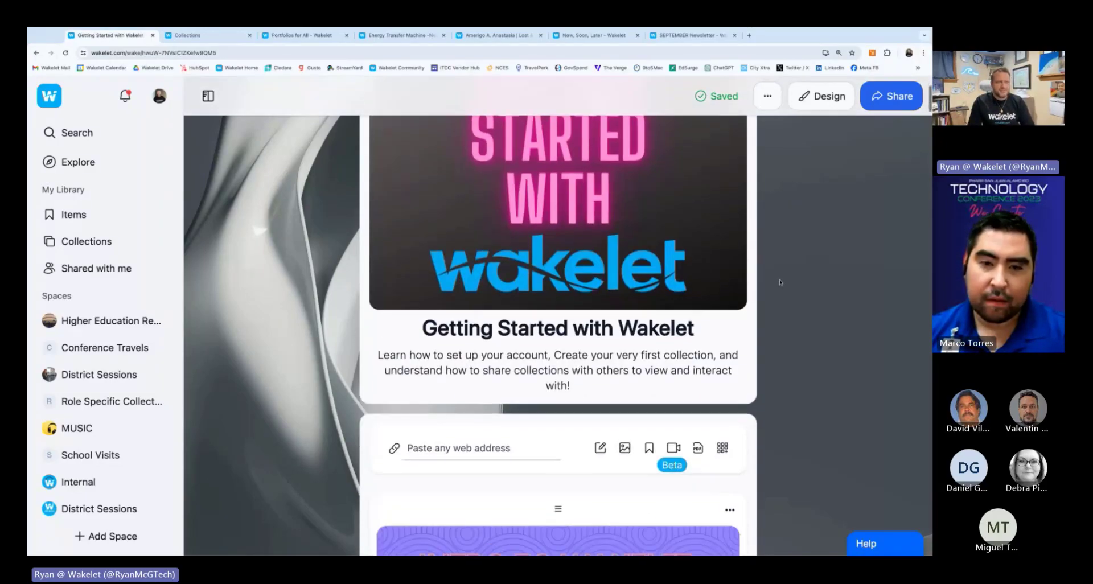
left_click(230, 36)
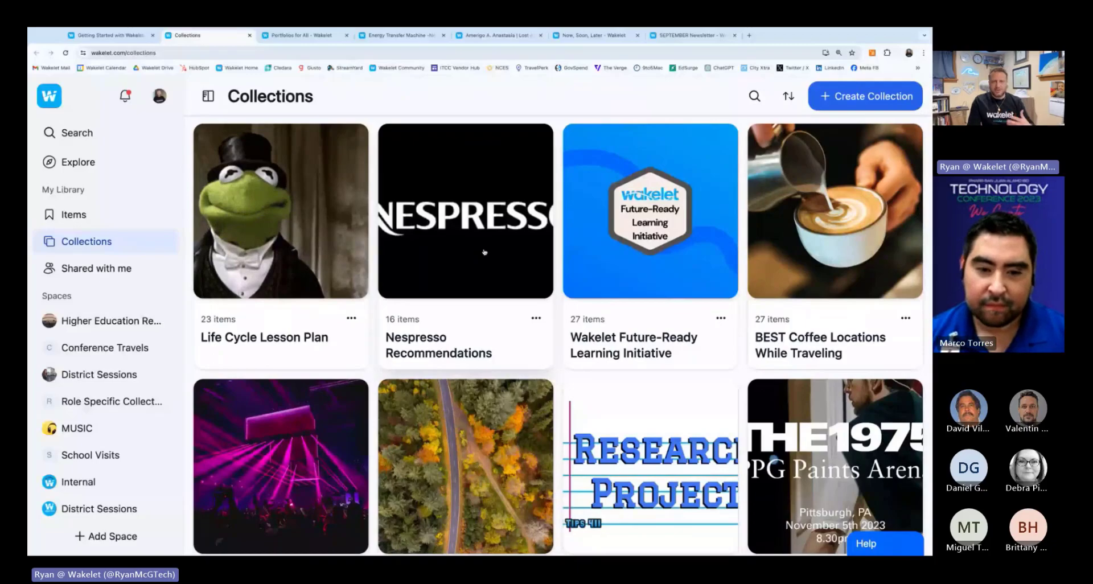
scroll(484, 252, "down", 2)
scroll(484, 251, "down", 1)
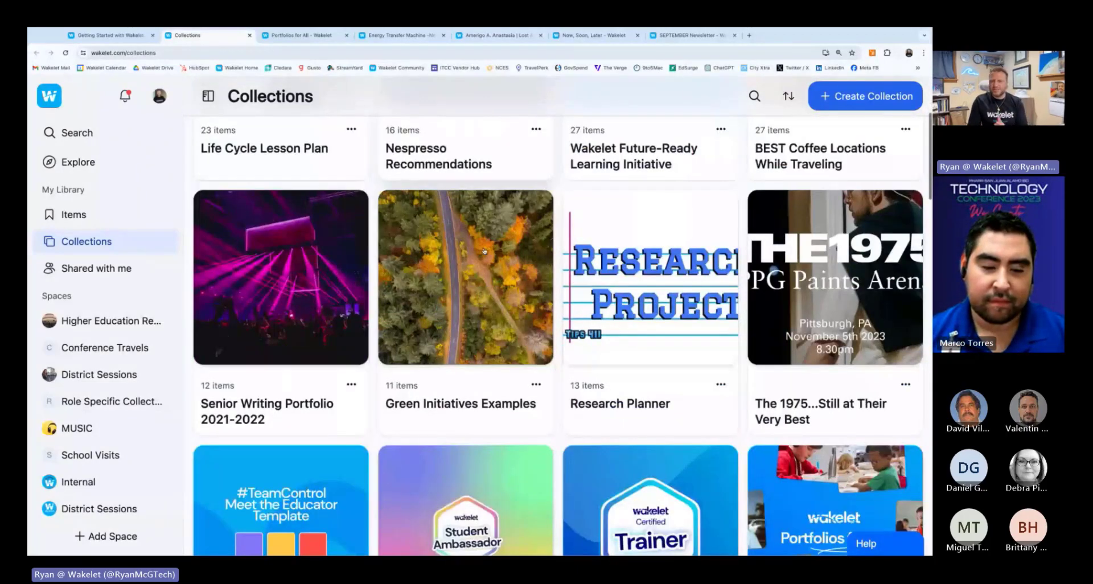
scroll(483, 252, "down", 2)
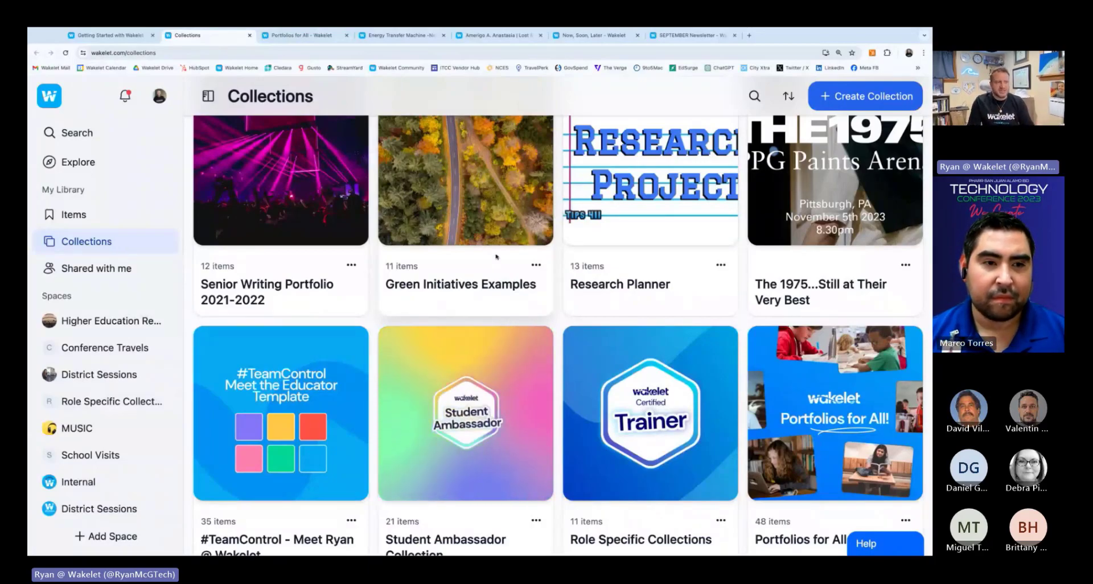
scroll(475, 249, "up", 5)
left_click(108, 36)
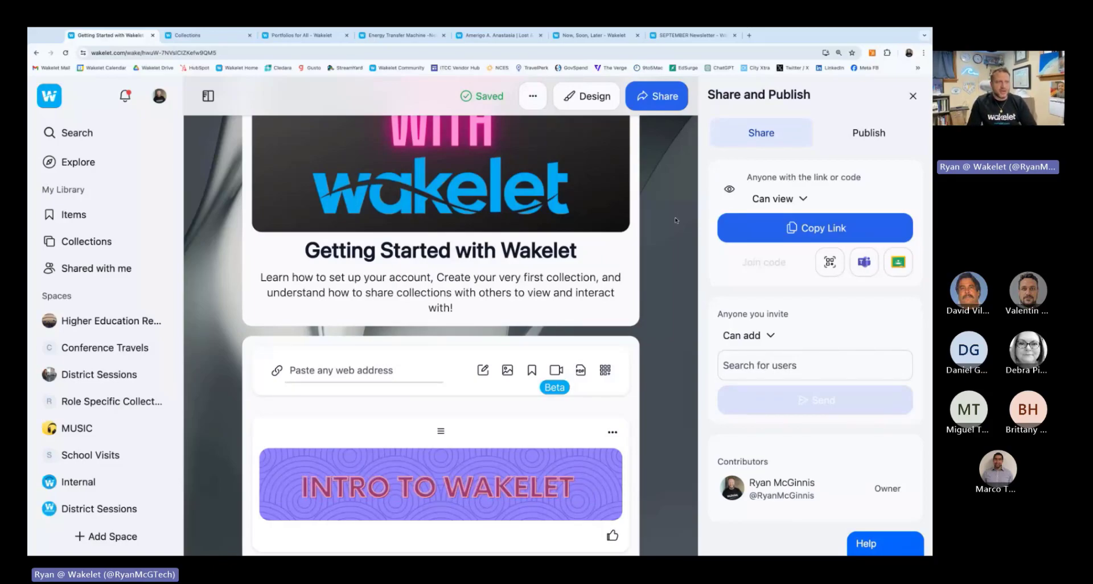
left_click(913, 96)
scroll(784, 249, "down", 2)
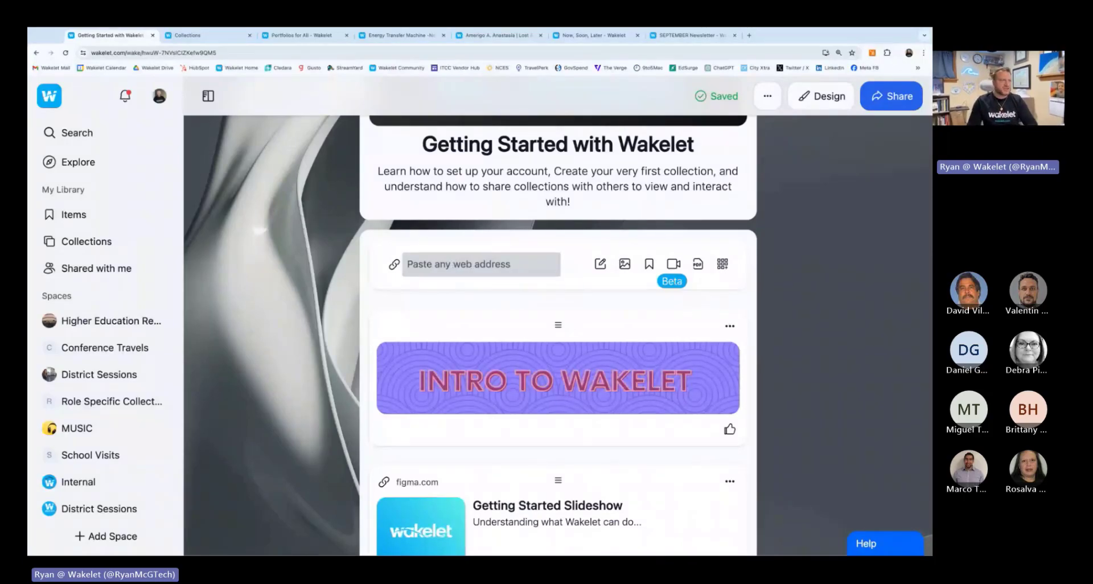
left_click(481, 264)
type("ww")
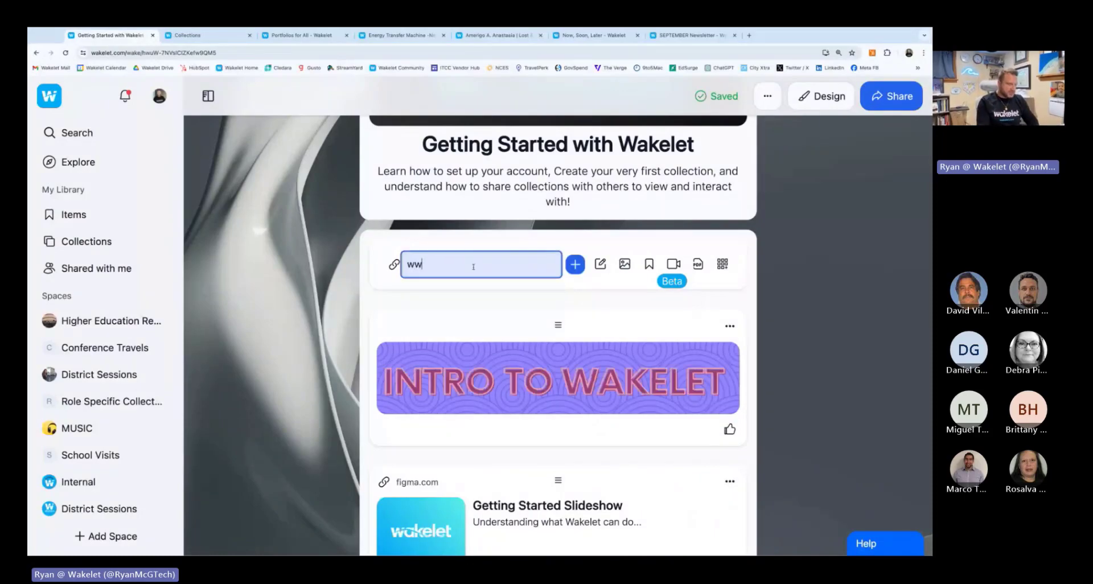
type("w.espn.com")
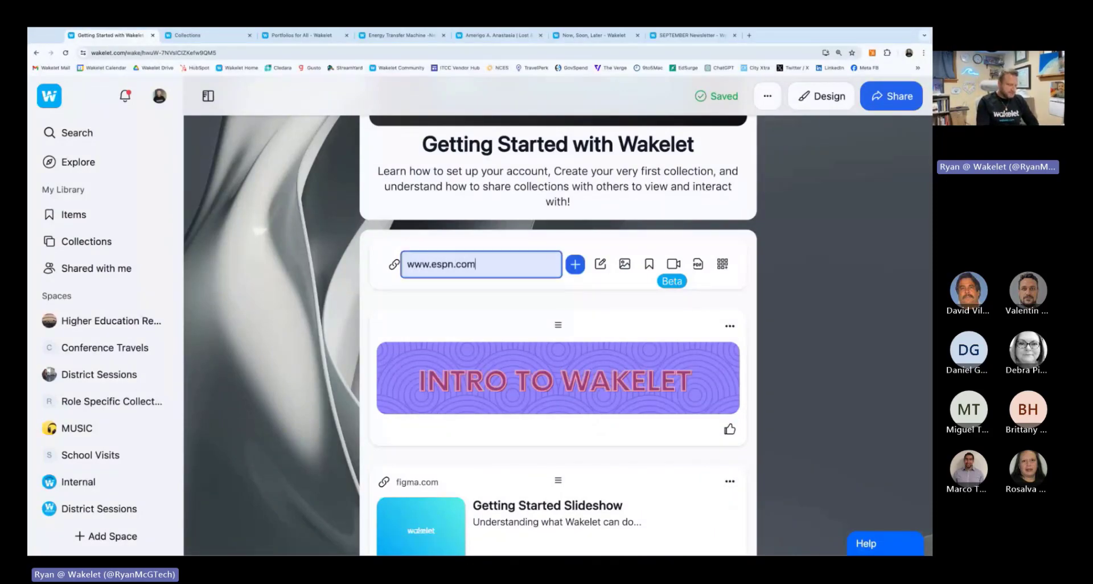
key("Return")
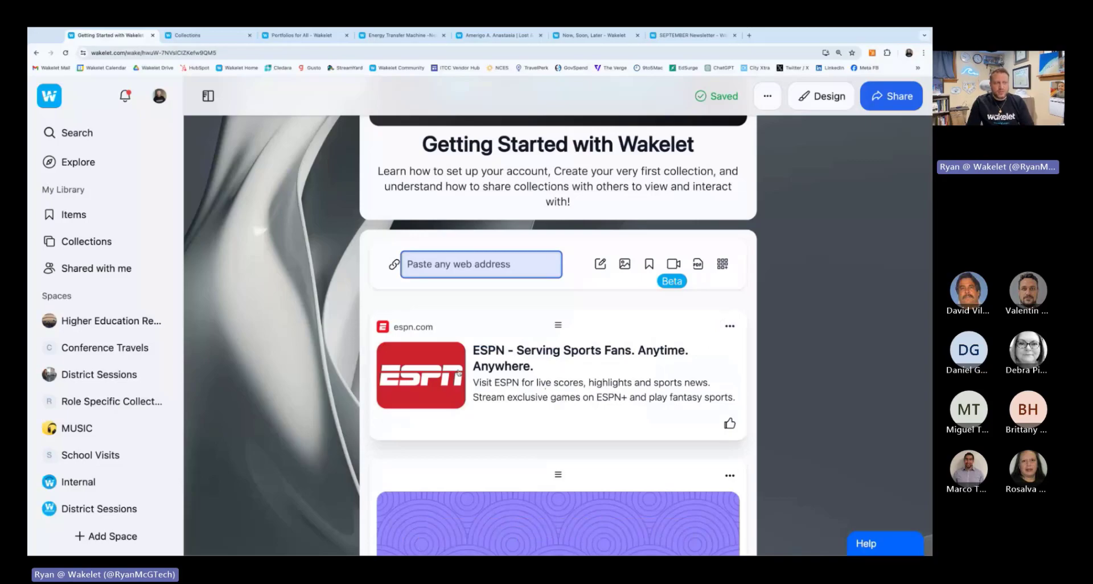
Look at the ESPN card's title and description editor, then delete the ESPN card.
left_click(729, 326)
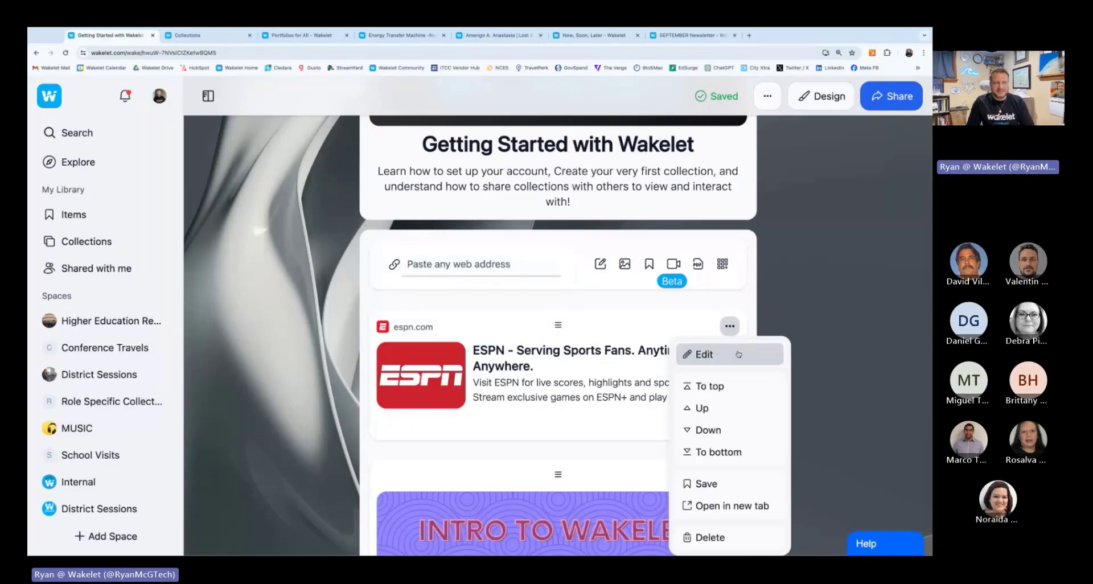
left_click(739, 355)
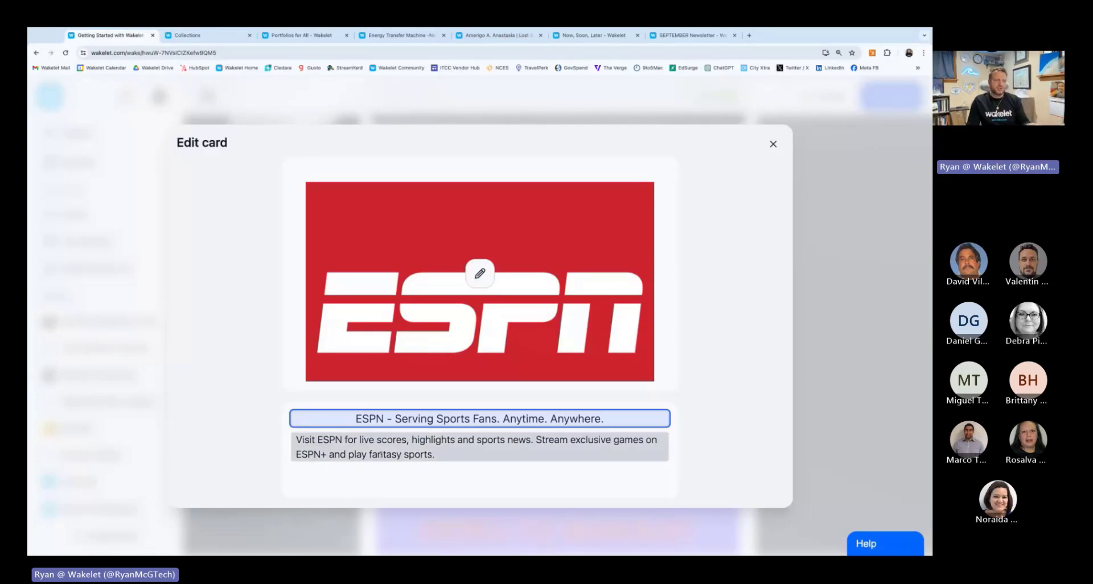
left_click(777, 147)
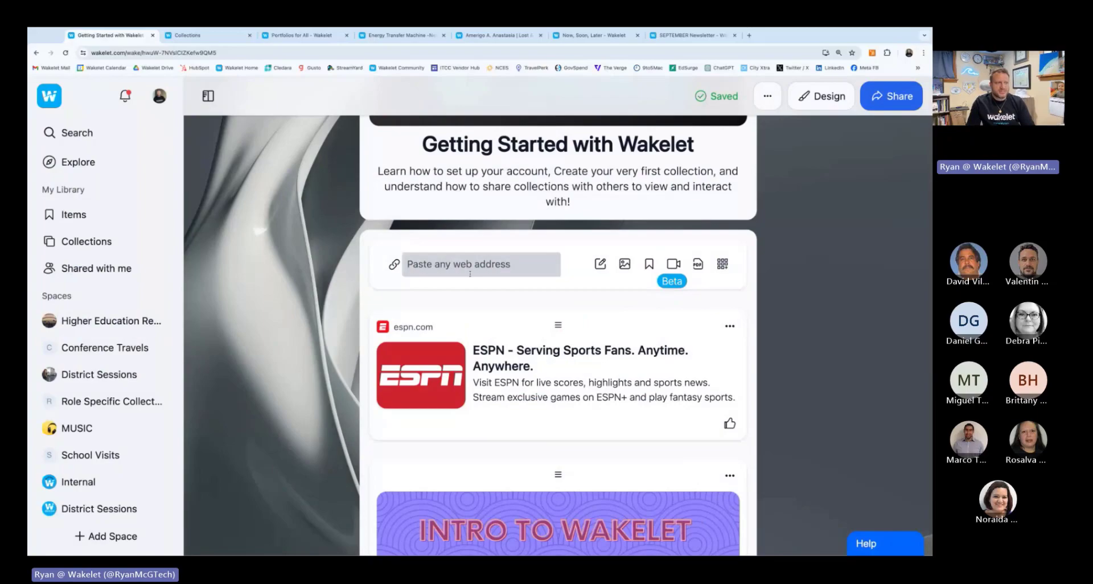
left_click(729, 325)
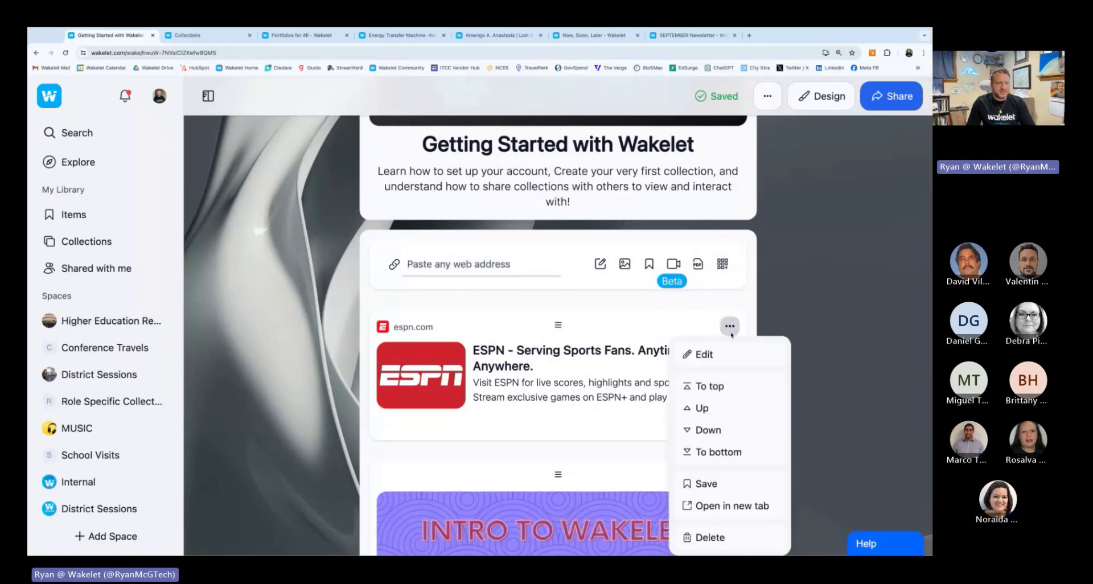
left_click(720, 537)
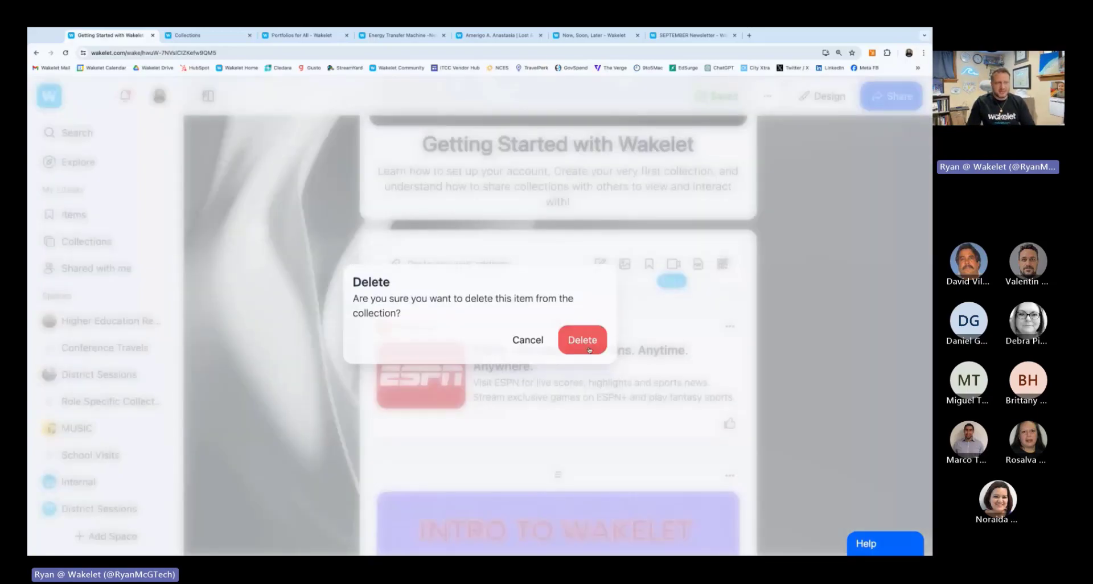
left_click(590, 349)
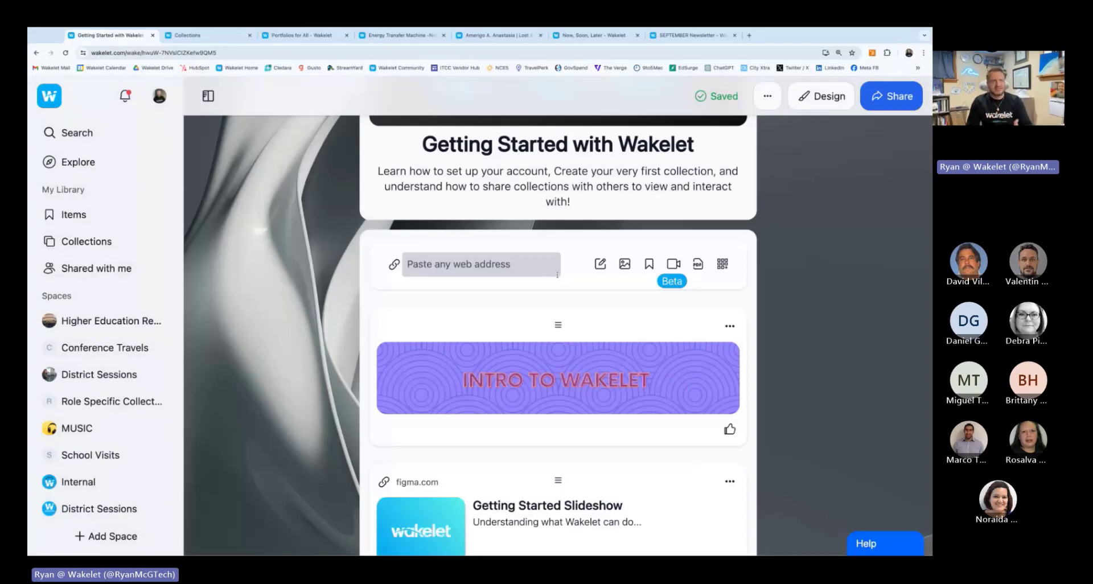
Start a text note, then discard it while still empty.
left_click(600, 264)
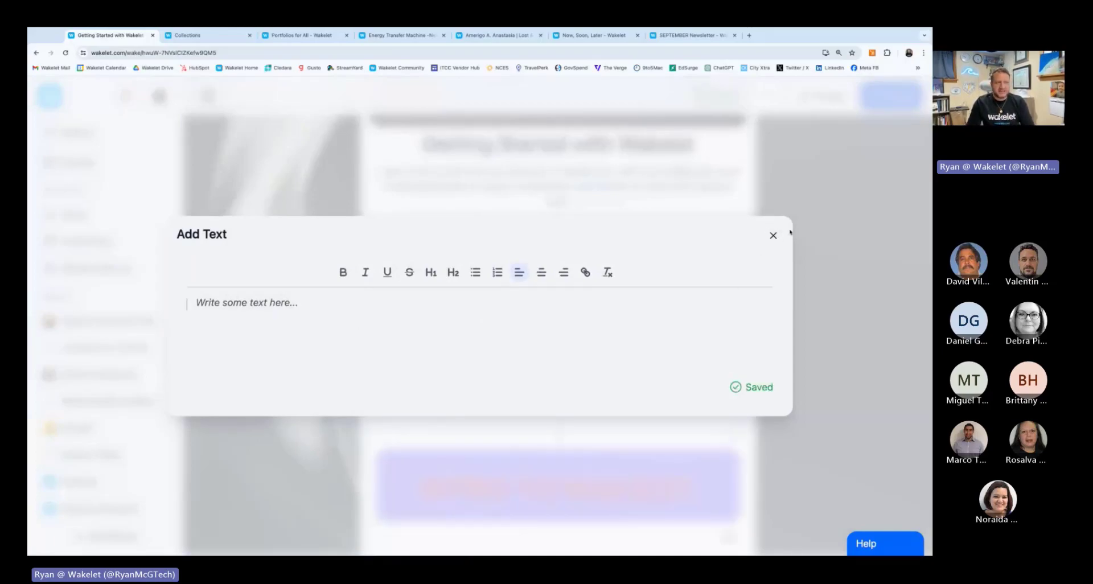
left_click(790, 261)
scroll(738, 292, "down", 5)
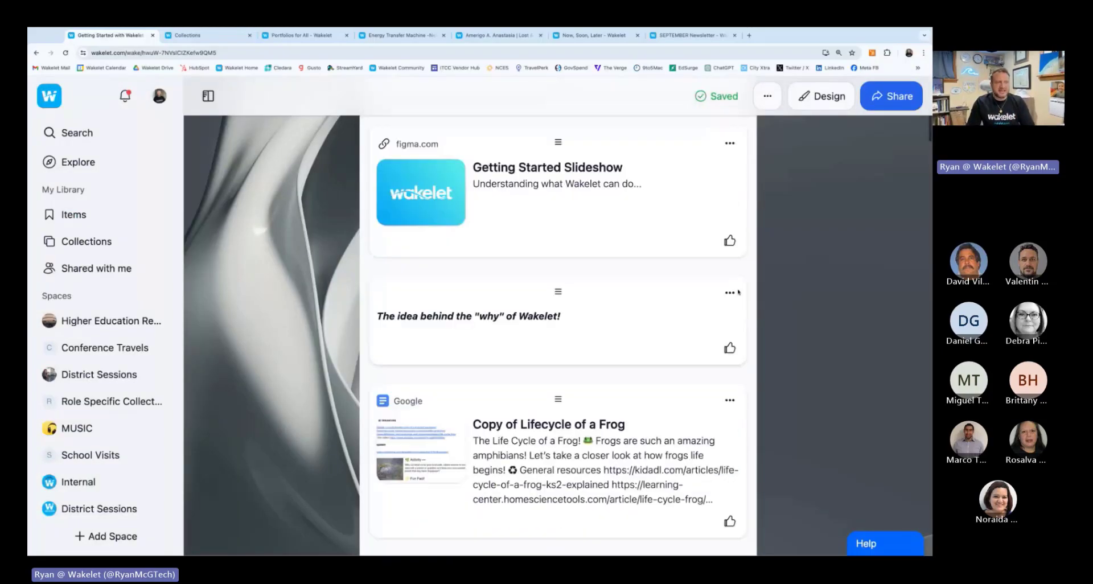
Read the why-of-Wakelet note in Immersive Reader, reviewing voice and translation language options.
left_click(731, 293)
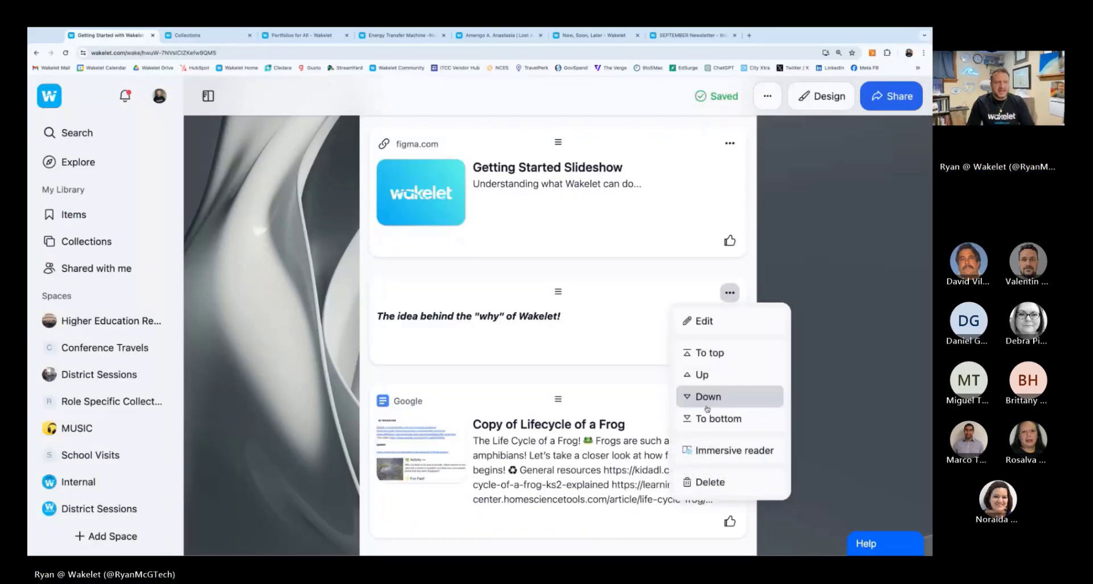
left_click(711, 440)
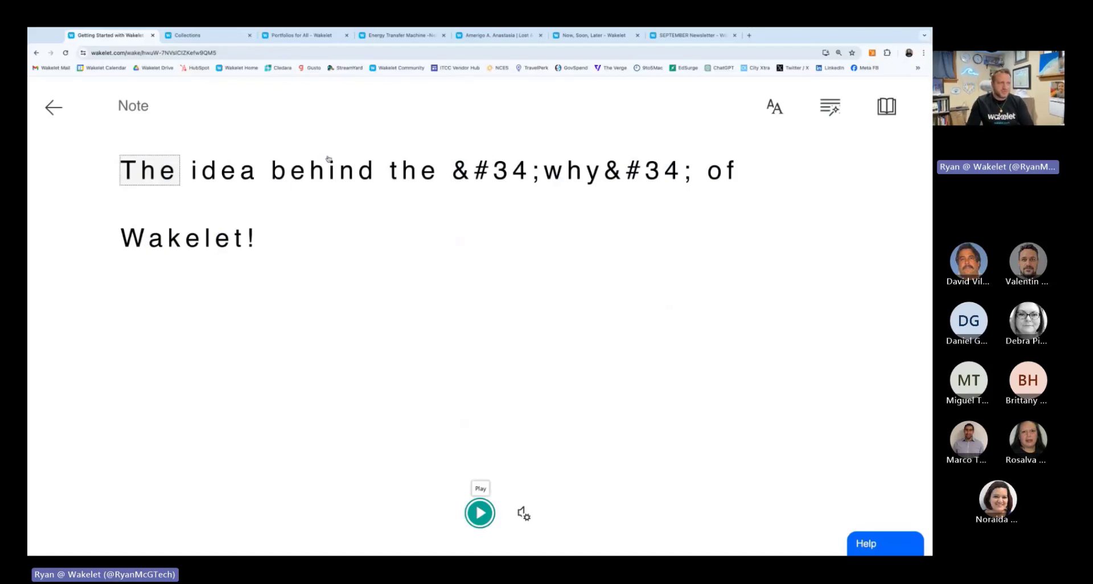
left_click(523, 513)
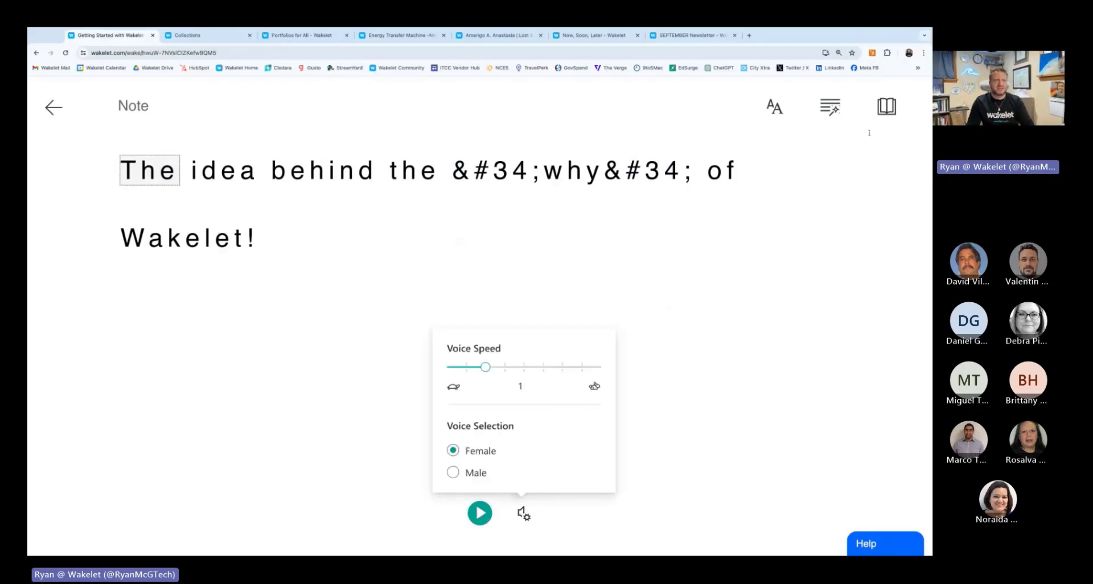
left_click(887, 106)
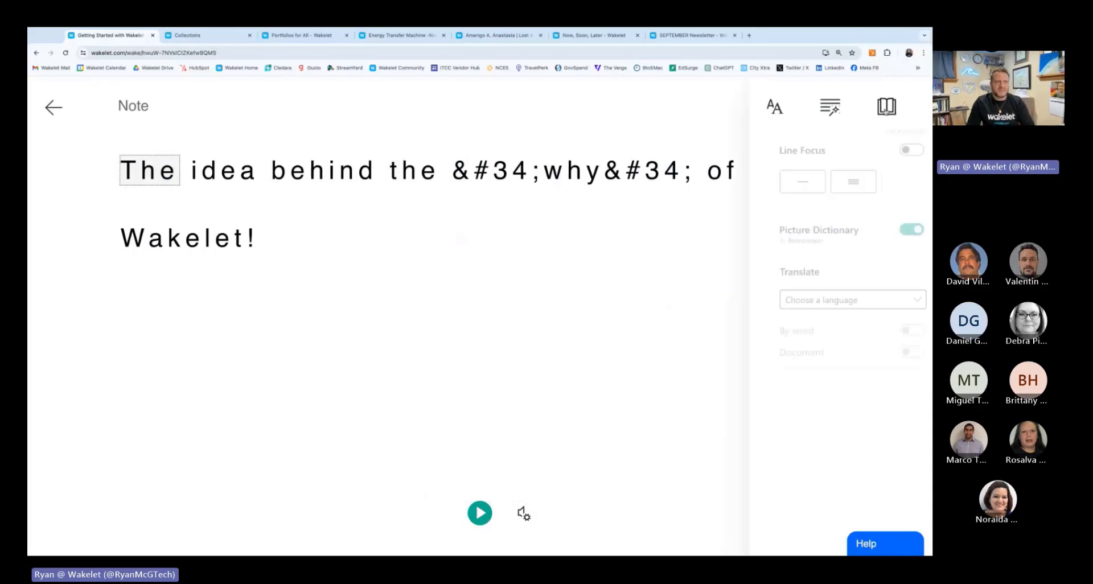
left_click(891, 300)
scroll(852, 421, "down", 10)
scroll(853, 422, "up", 8)
left_click(887, 106)
left_click(54, 107)
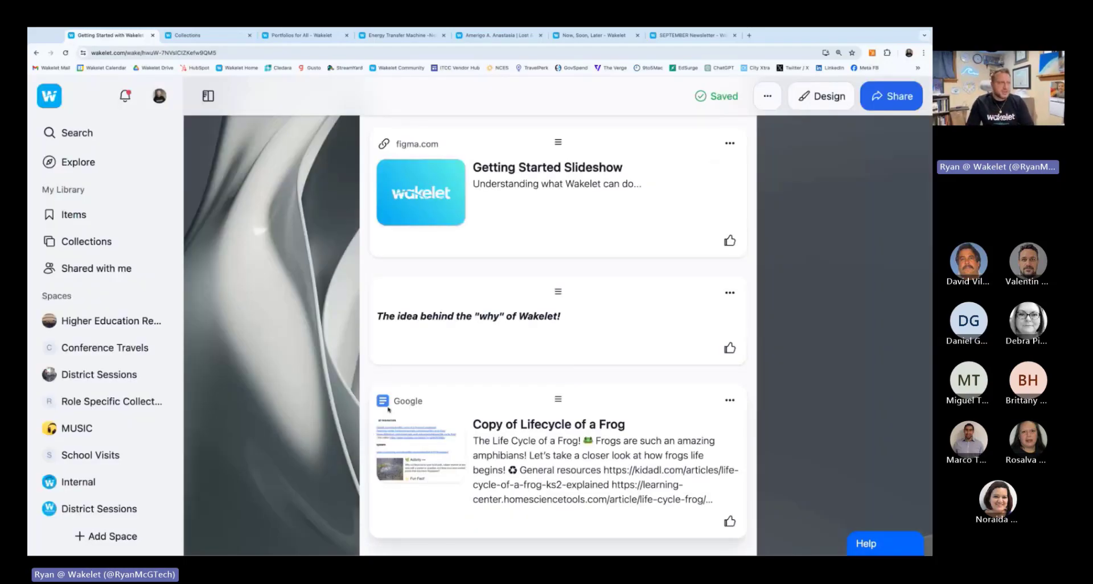
Review the add-content choices for images, videos and other sources.
scroll(321, 372, "up", 5)
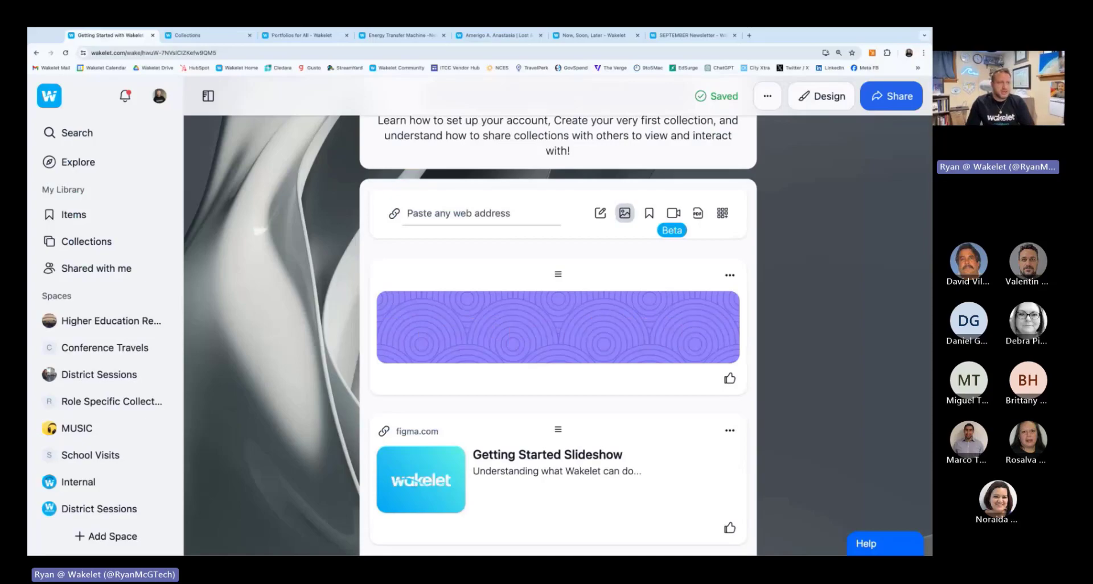
left_click(625, 213)
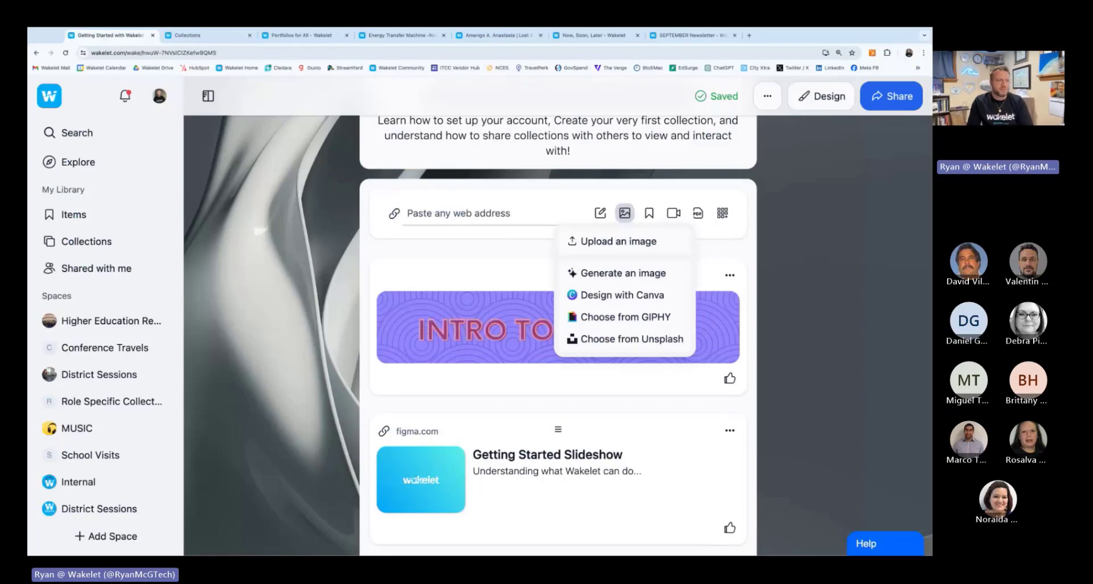
left_click(757, 195)
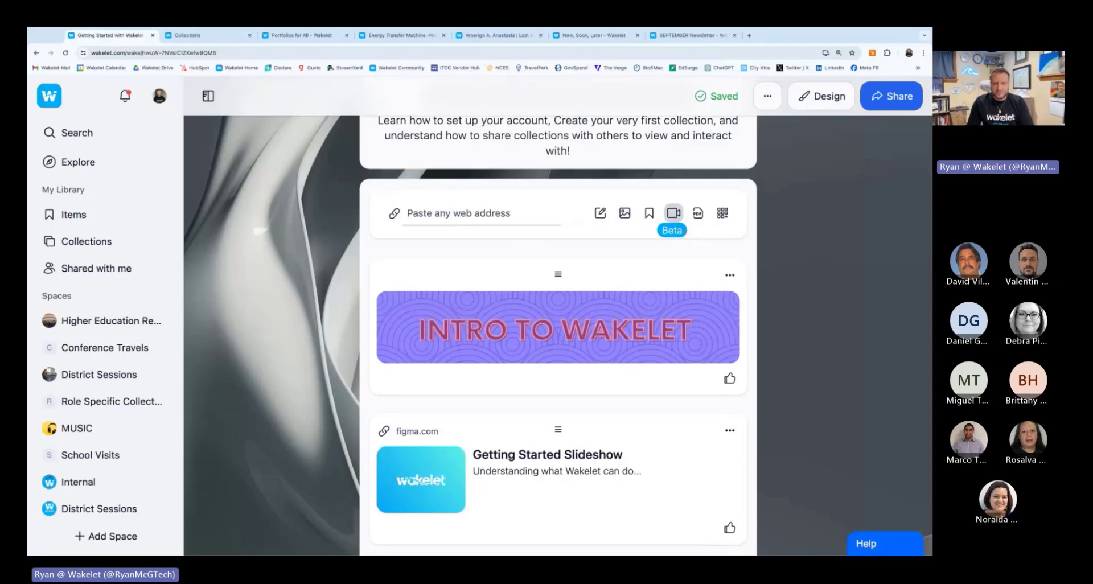
left_click(675, 220)
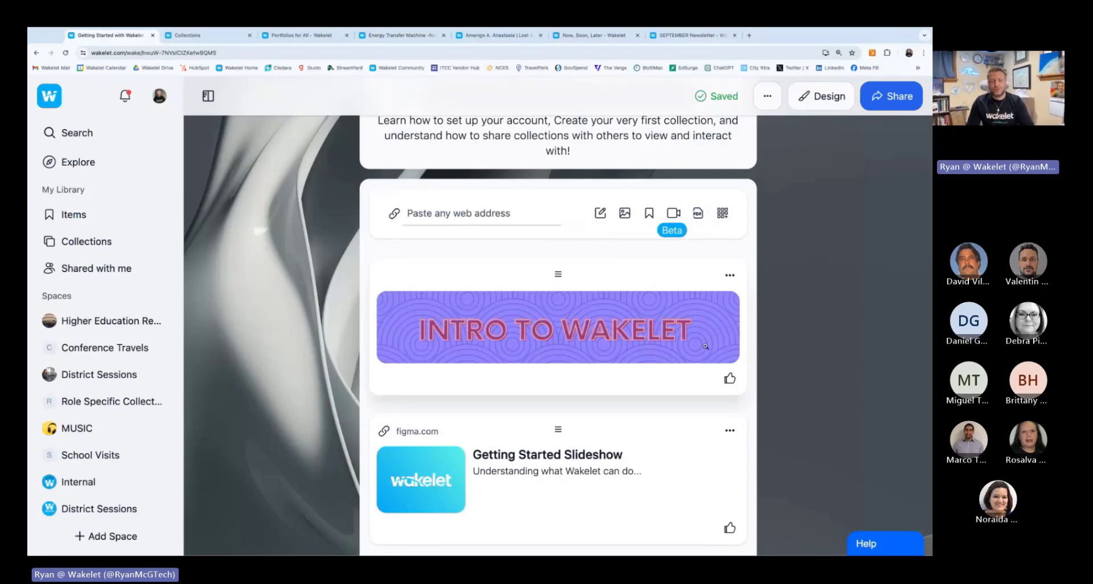
left_click(722, 213)
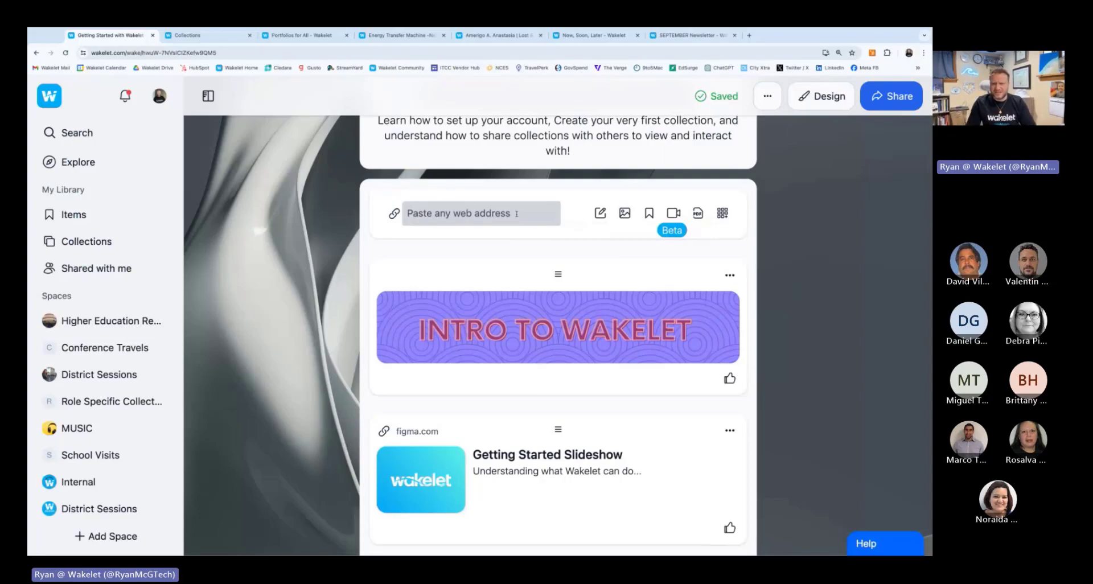
Open the Copy of Lifecycle of a Frog document in Google Docs and select its frog image.
scroll(725, 268, "down", 3)
scroll(726, 267, "down", 4)
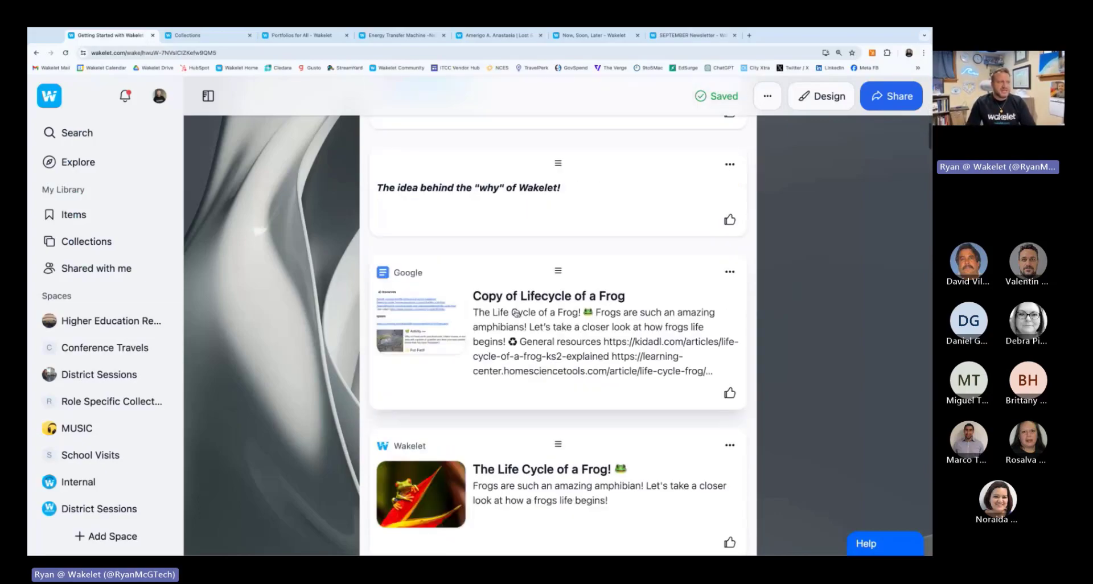
left_click(458, 311)
left_click(200, 36)
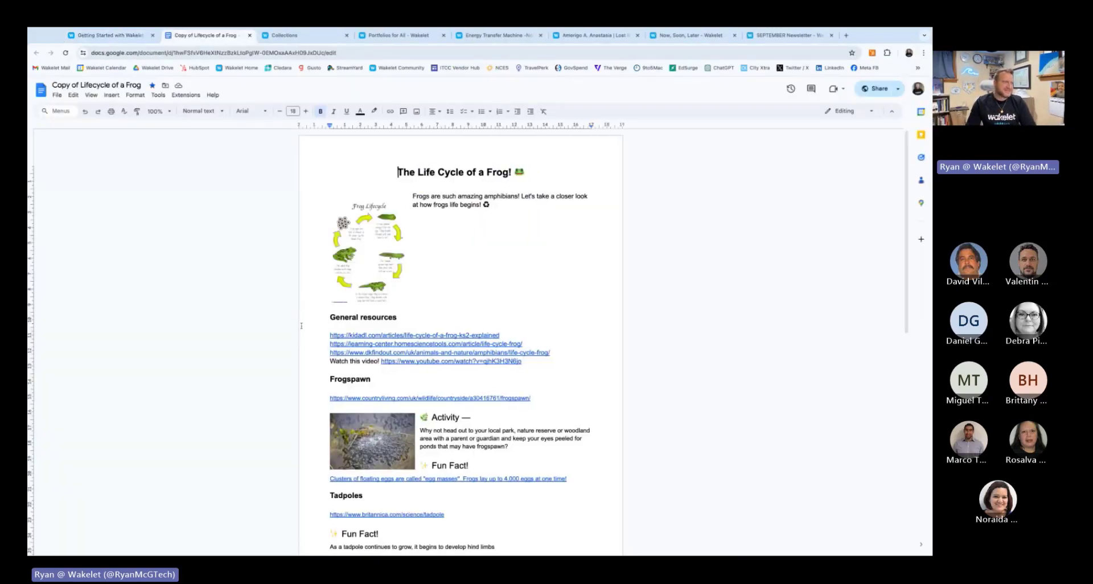
scroll(448, 329, "down", 1)
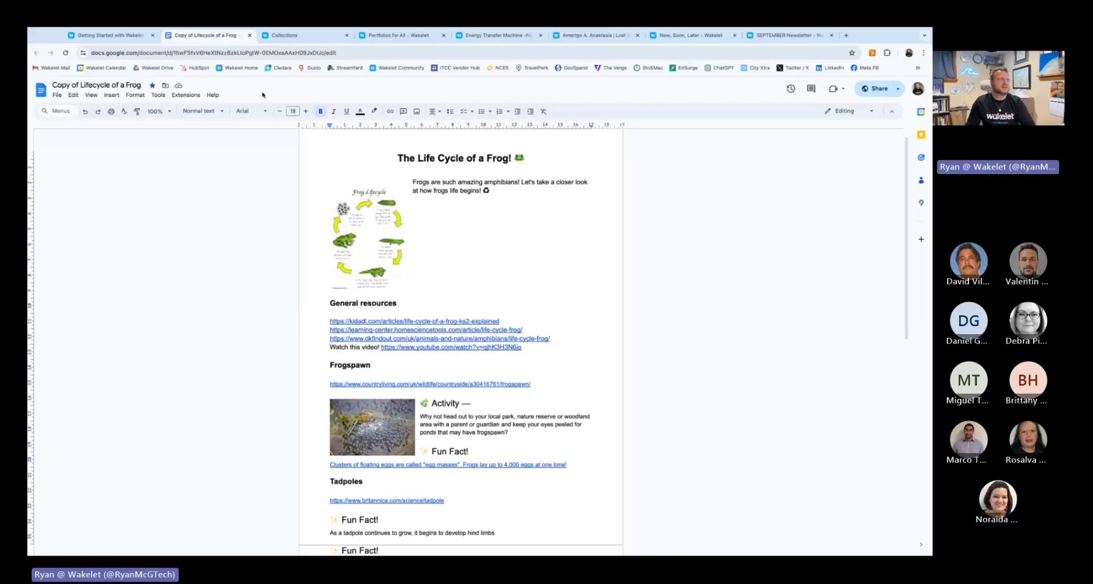
left_click(376, 238)
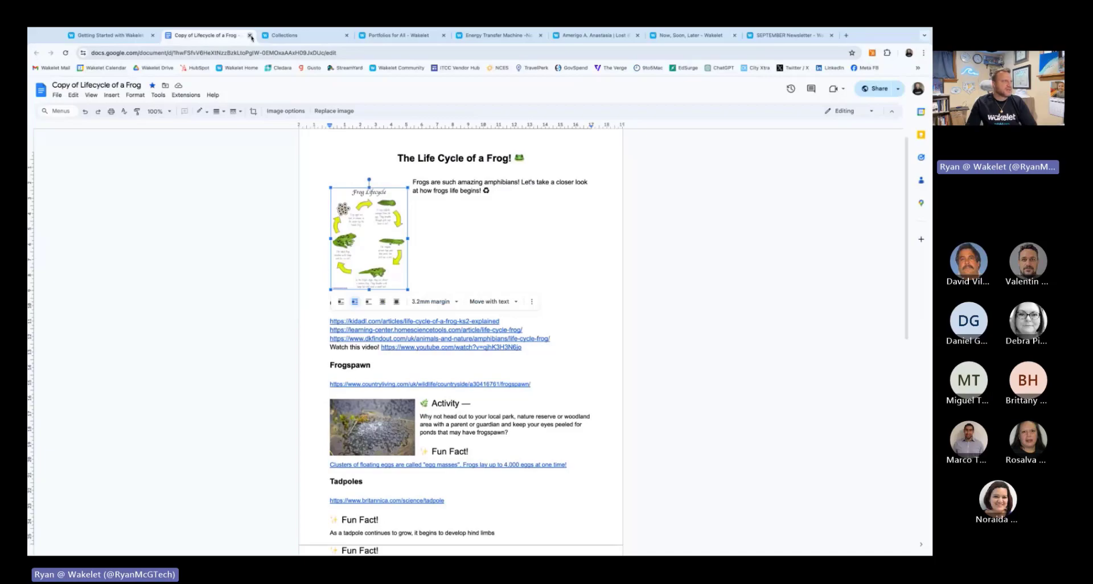
left_click(250, 37)
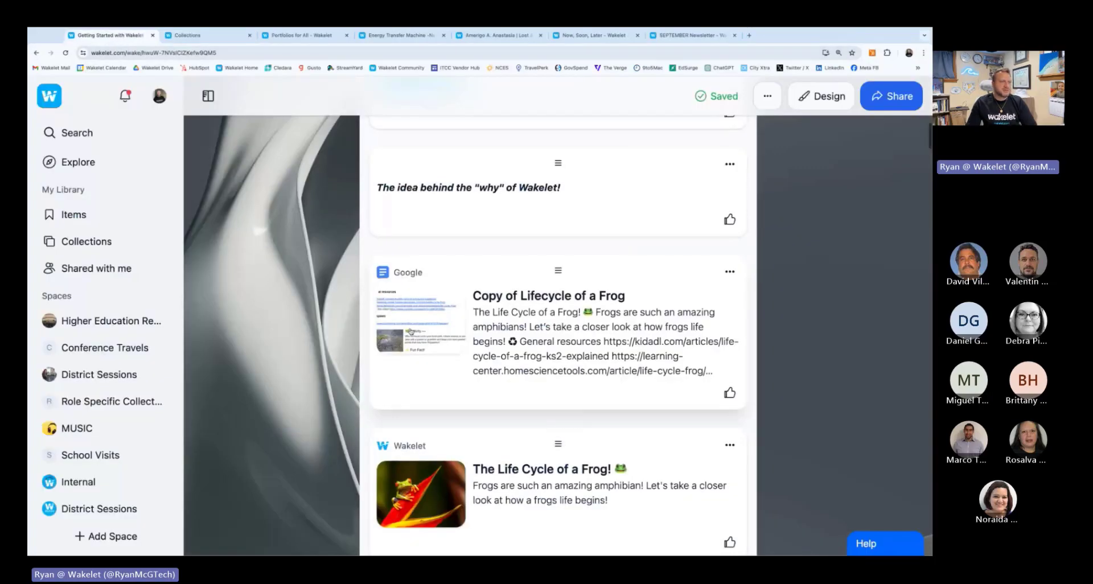
scroll(502, 285, "down", 4)
left_click_drag(502, 285, 336, 152)
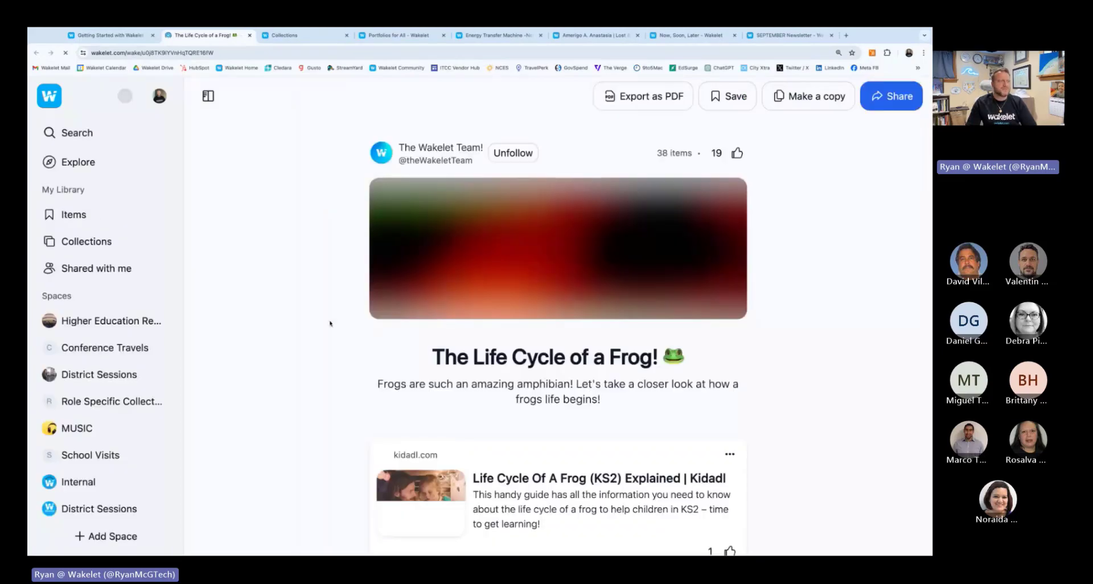
scroll(330, 323, "down", 5)
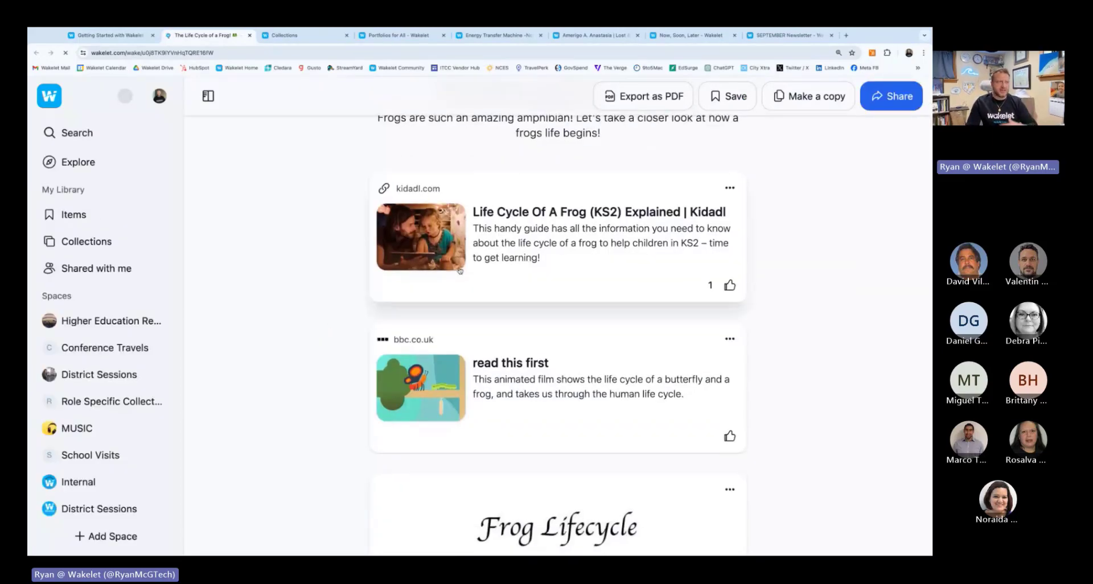
scroll(460, 271, "down", 5)
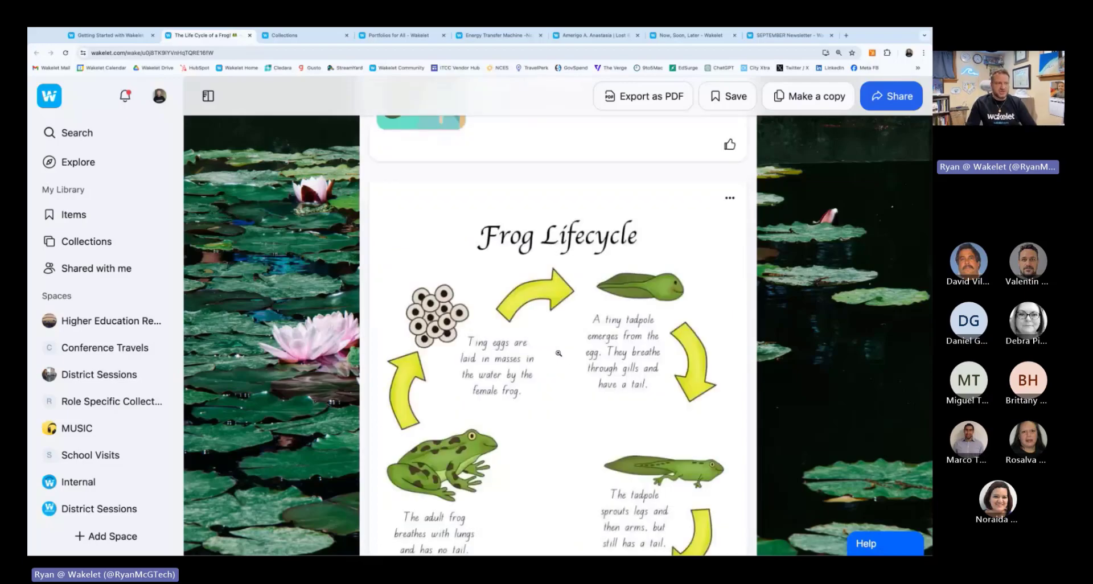
left_click(558, 352)
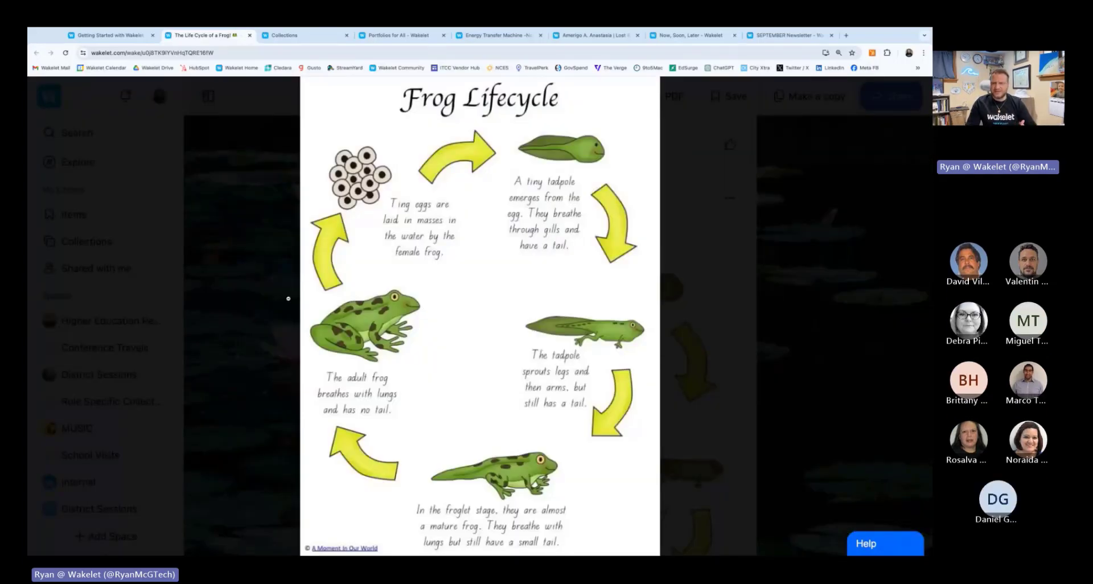
left_click(288, 298)
scroll(539, 329, "down", 2)
scroll(539, 329, "down", 4)
scroll(540, 329, "down", 5)
scroll(555, 330, "down", 8)
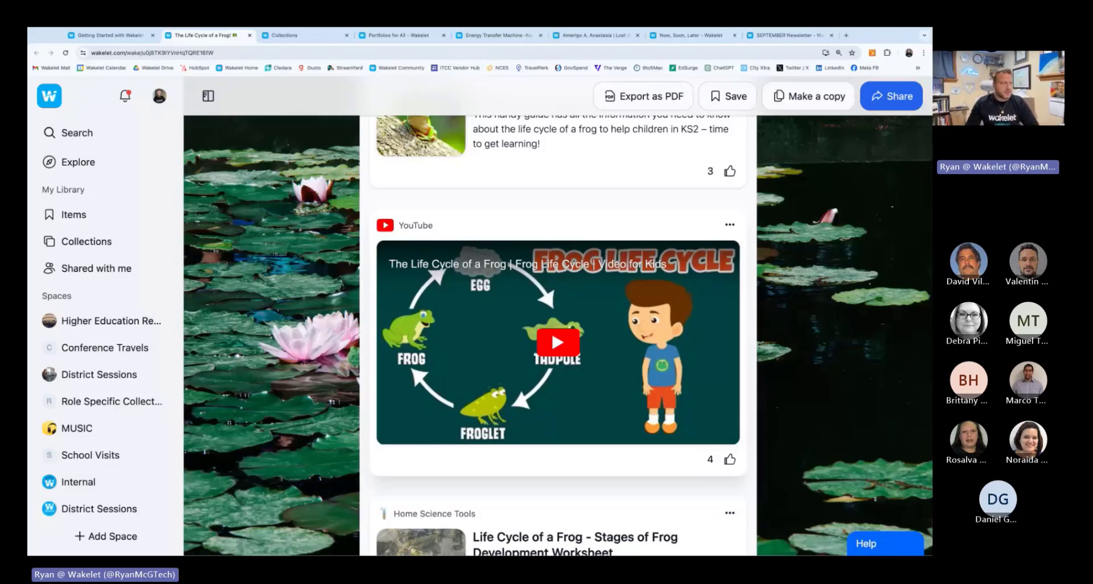
left_click(575, 340)
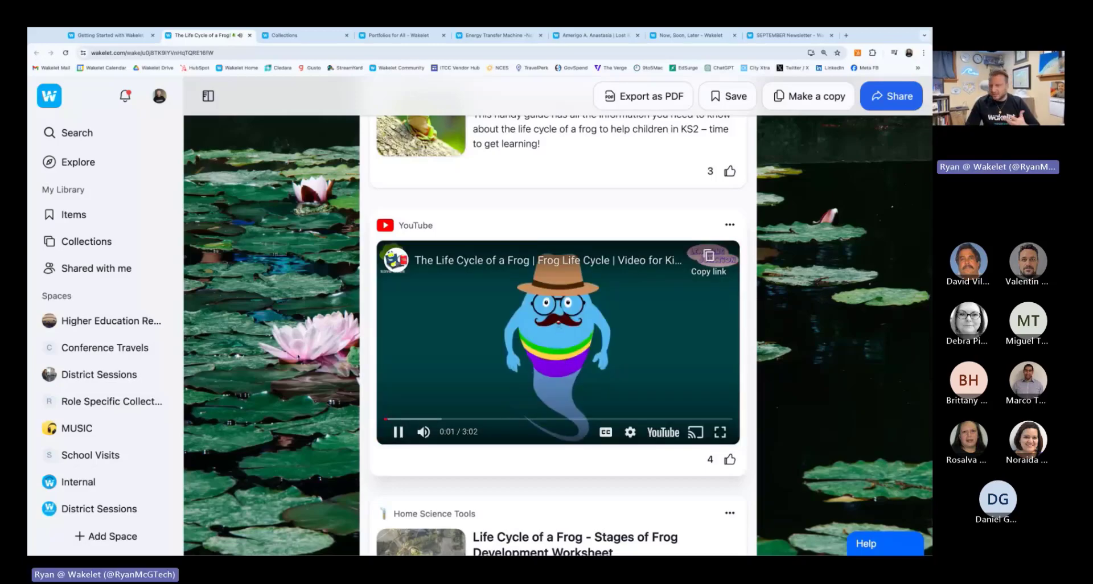
left_click(249, 35)
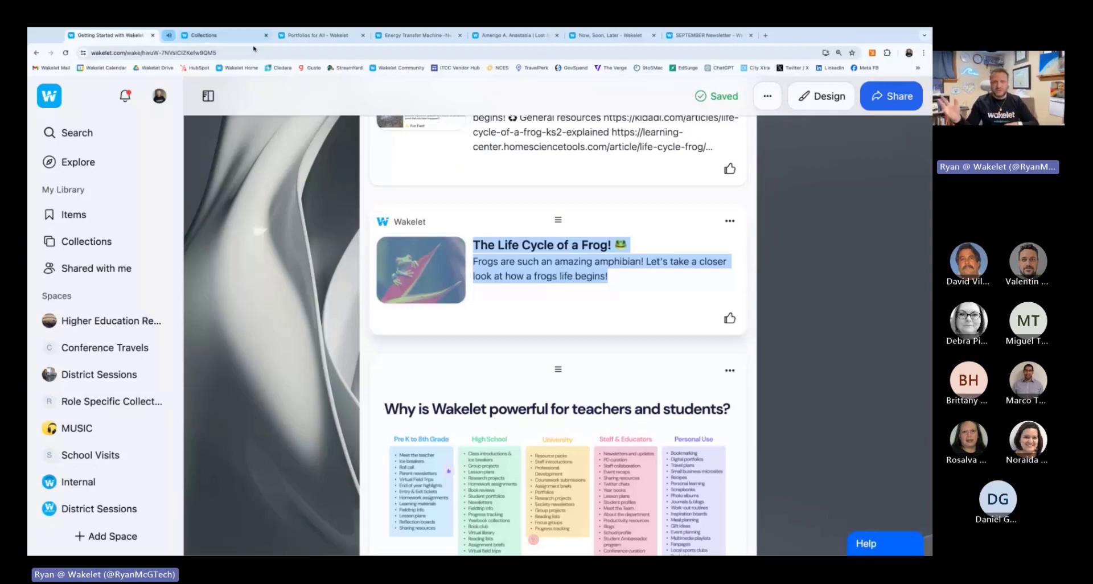
left_click(304, 381)
scroll(317, 364, "down", 2)
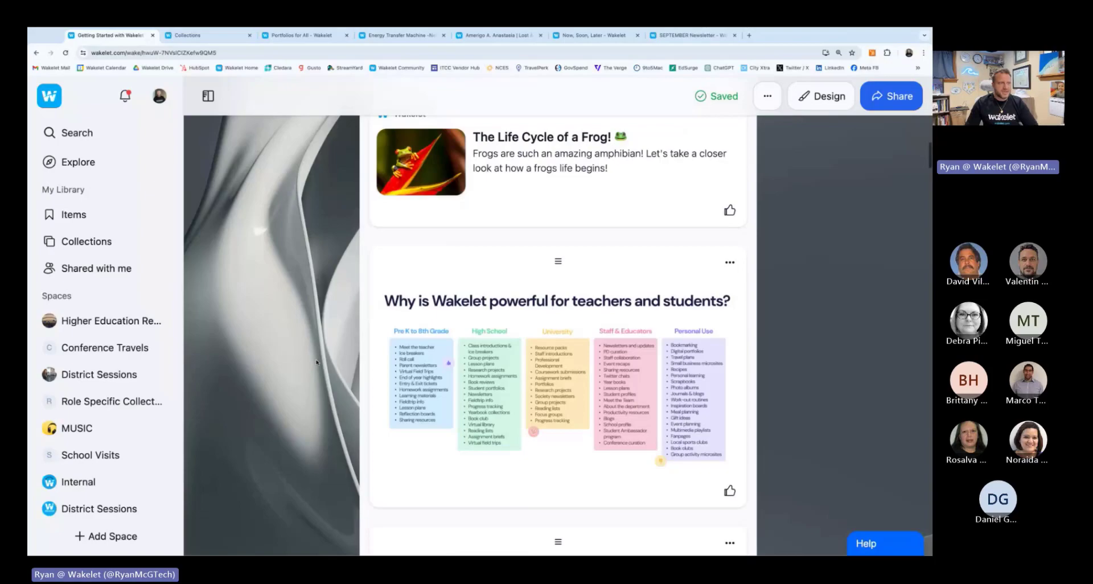
scroll(317, 362, "down", 4)
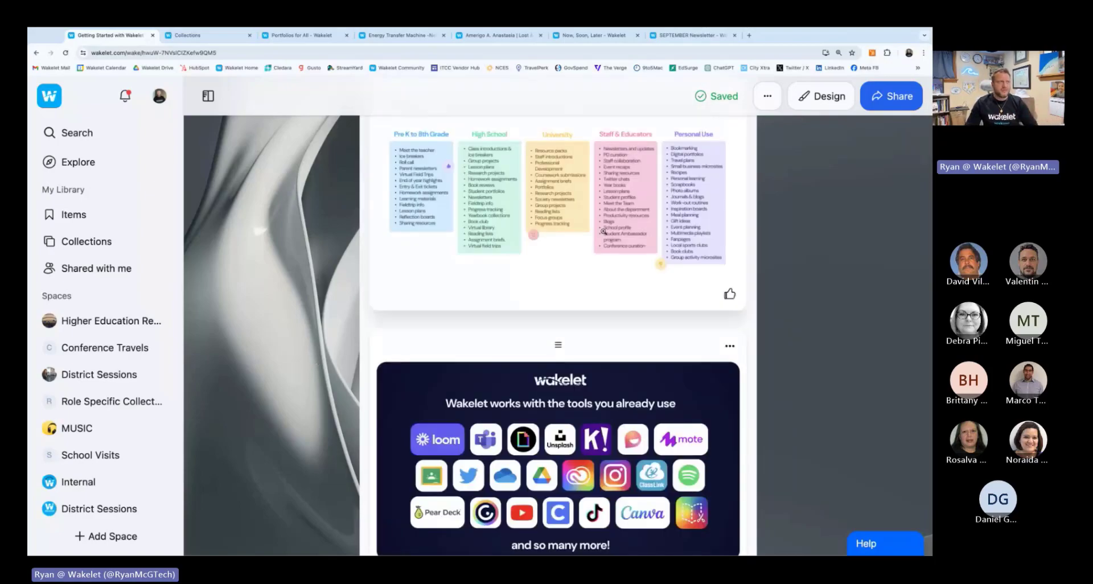
scroll(603, 231, "down", 1)
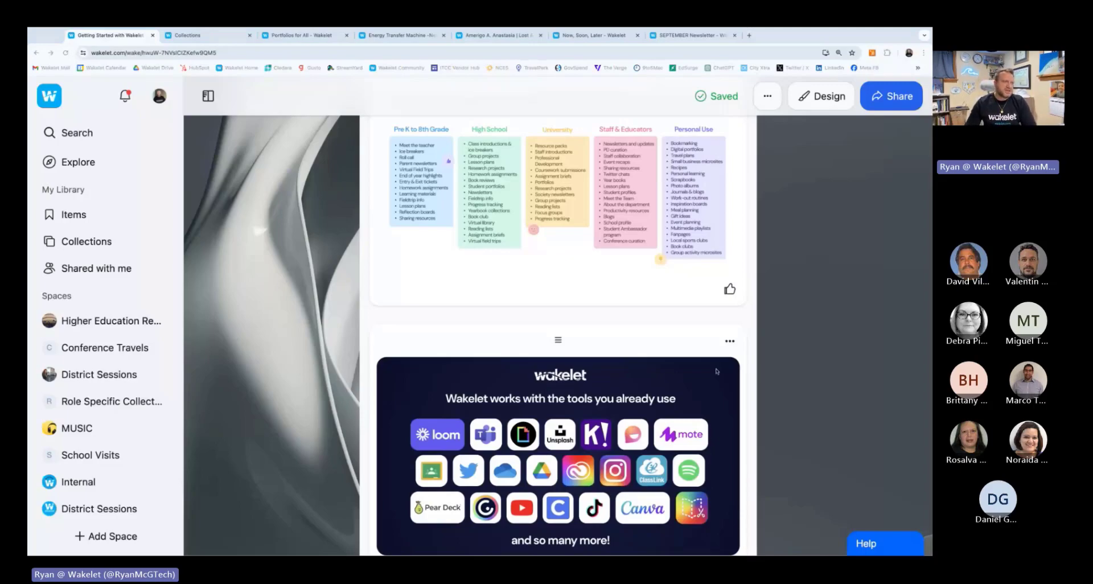
scroll(723, 370, "down", 2)
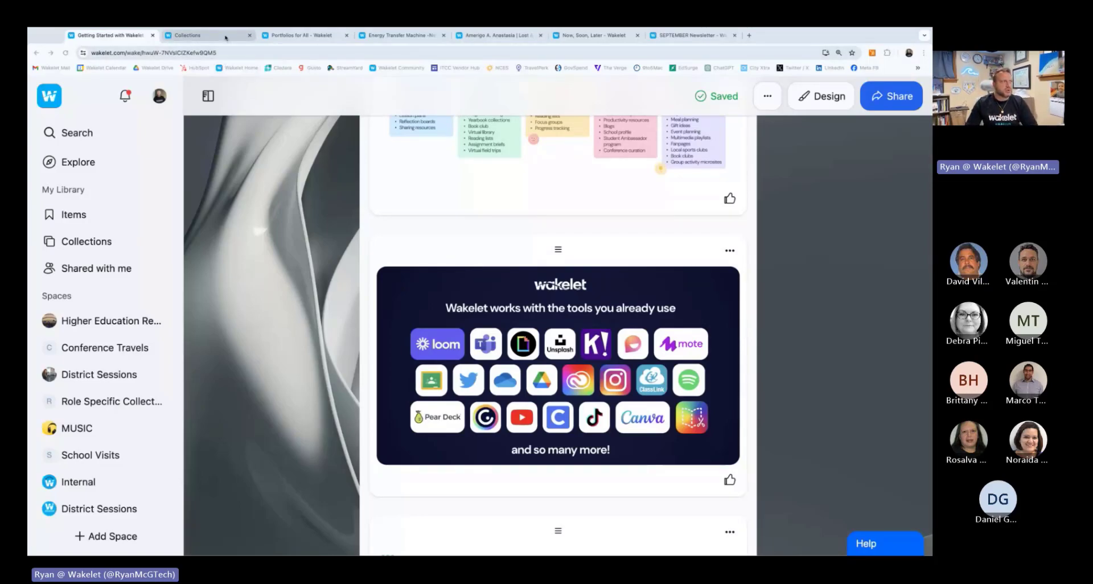
Close the Collections page and switch to the Energy Transfer Machine collection.
left_click(226, 38)
key("ctrl+w")
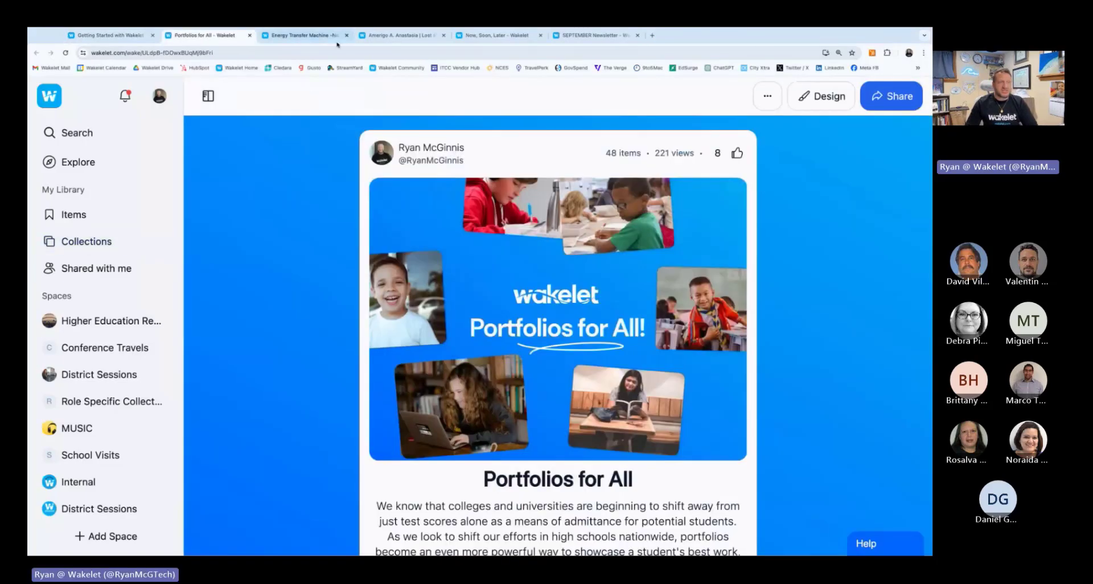
left_click(337, 38)
Scroll down to the Instagram post card and advance its photo carousel.
scroll(348, 227, "down", 1)
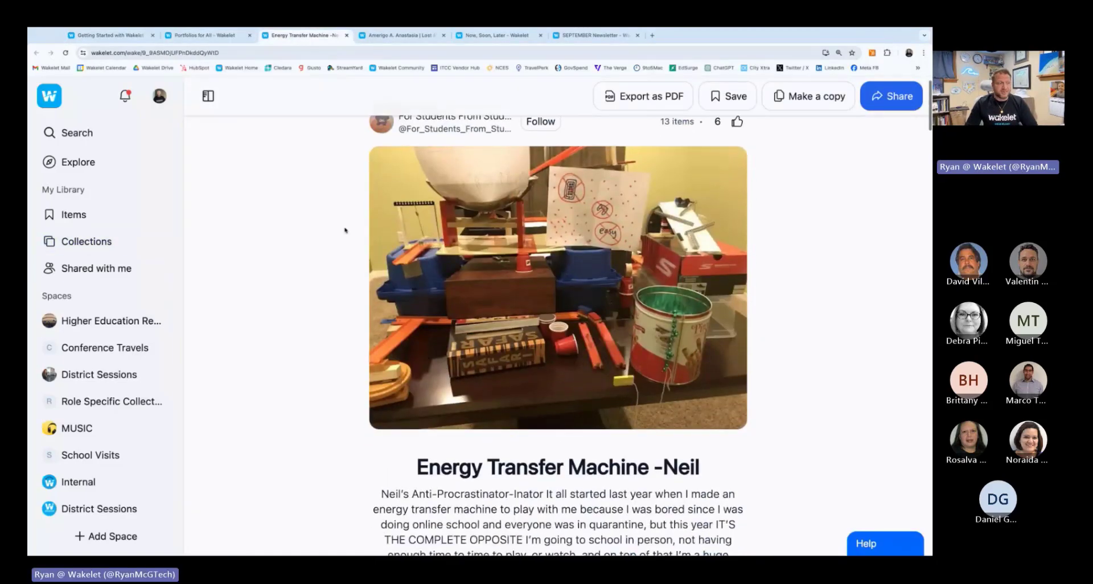
scroll(344, 230, "down", 5)
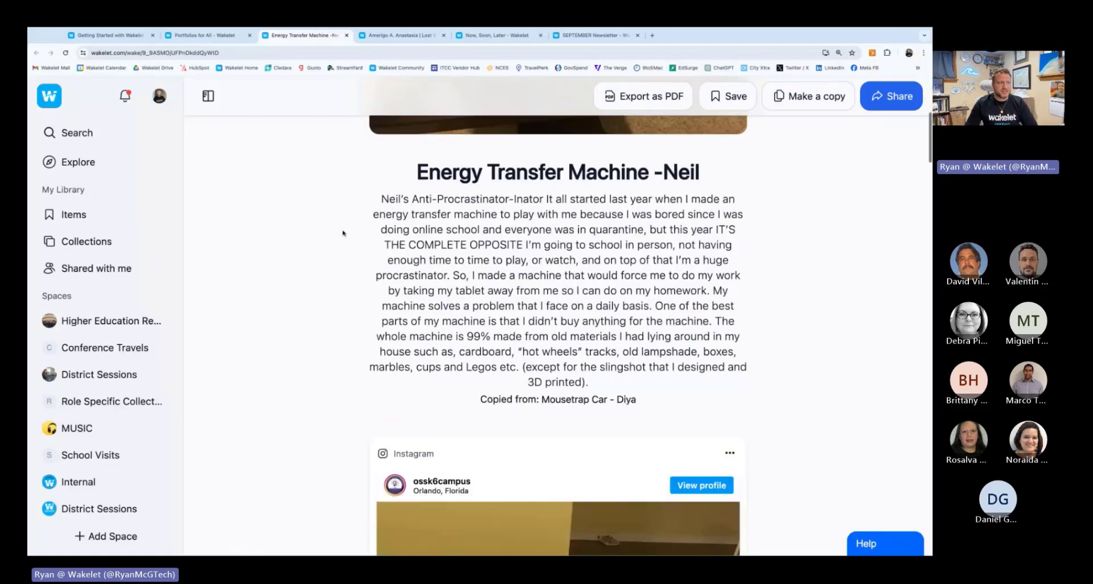
scroll(344, 233, "down", 1)
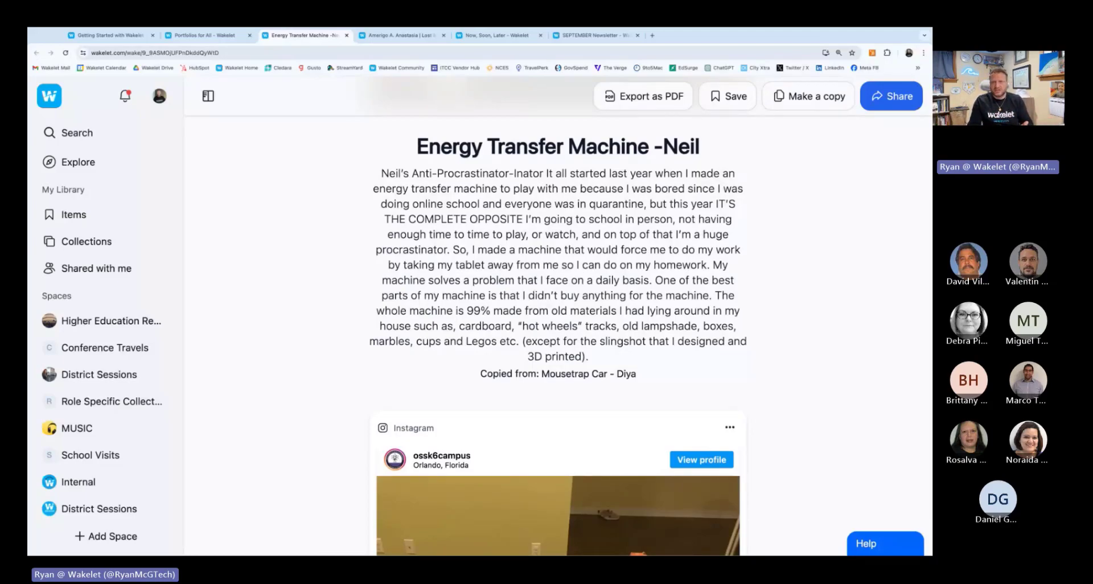
scroll(322, 287, "down", 5)
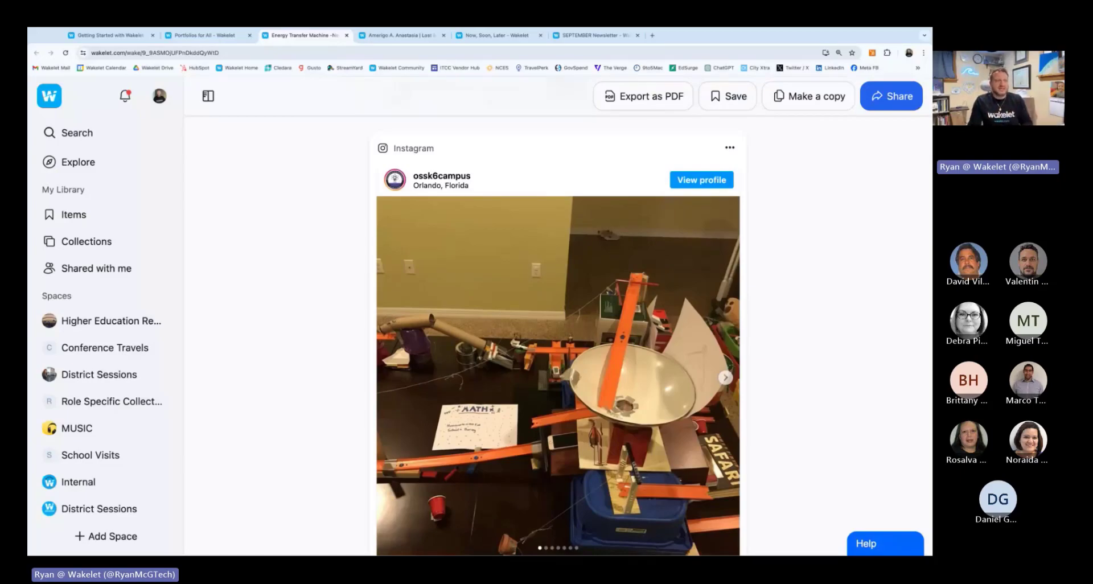
scroll(558, 335, "down", 1)
scroll(337, 311, "down", 2)
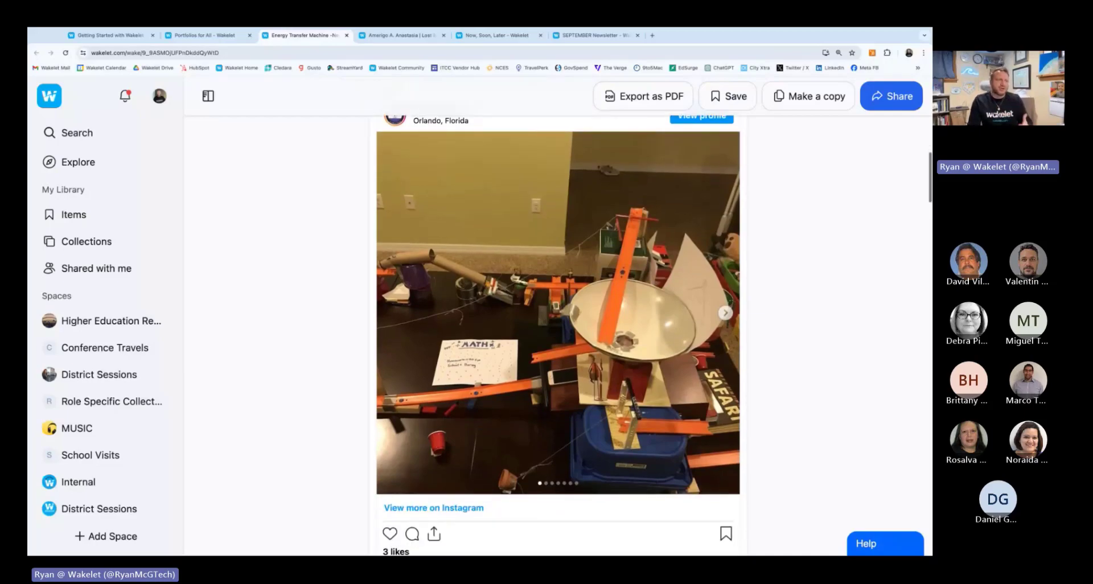
scroll(338, 310, "up", 1)
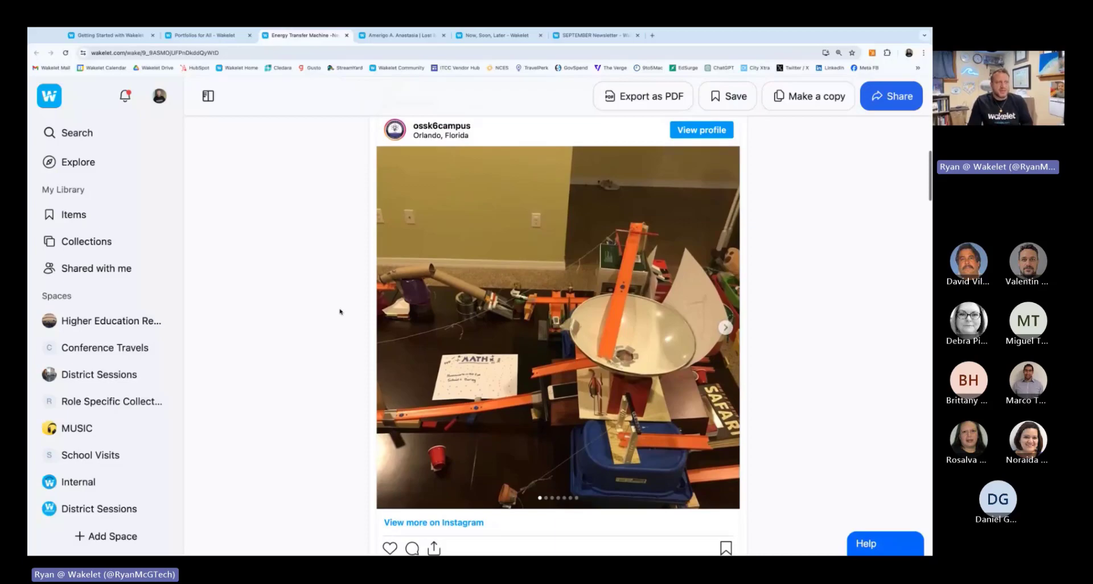
scroll(340, 312, "down", 1)
scroll(340, 312, "down", 1)
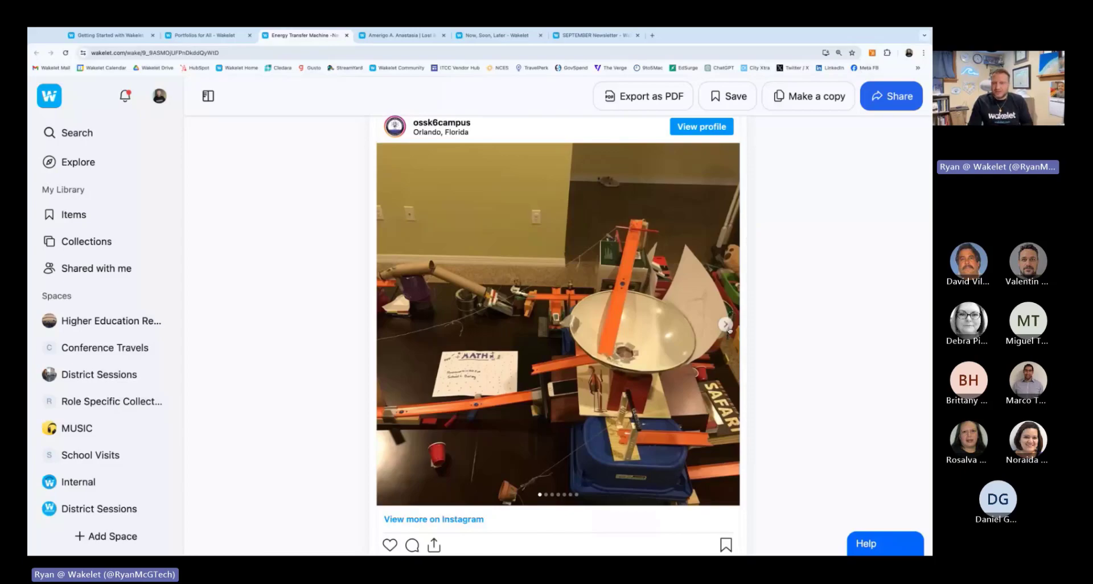
scroll(768, 334, "down", 1)
scroll(768, 334, "up", 2)
scroll(746, 361, "down", 1)
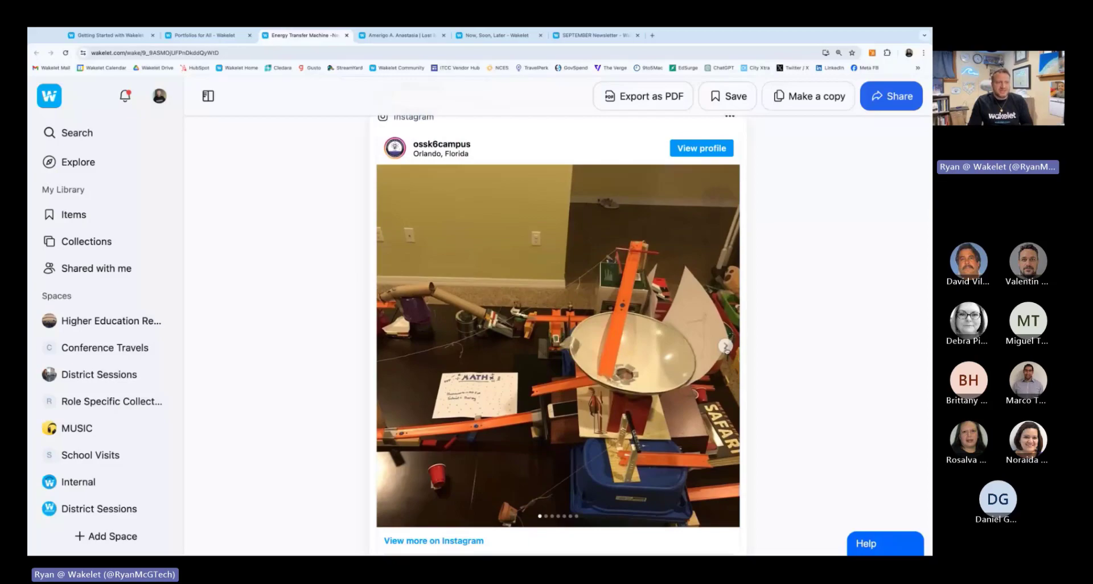
left_click(725, 346)
left_click(725, 346)
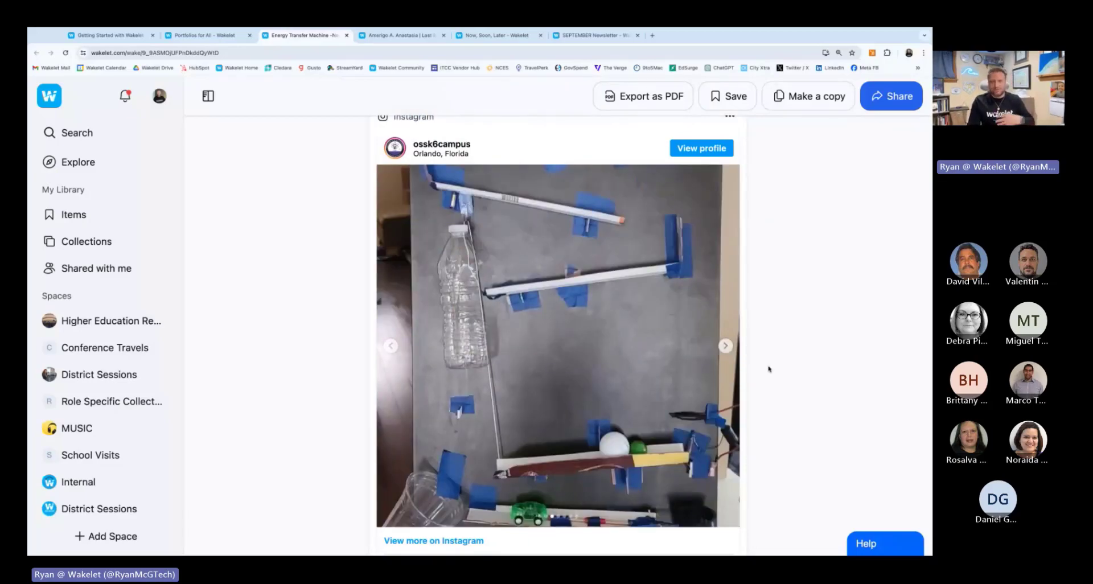
Scroll through The Full Story note, briefly opening and dismissing its card options.
scroll(769, 368, "down", 1)
scroll(558, 336, "down", 2)
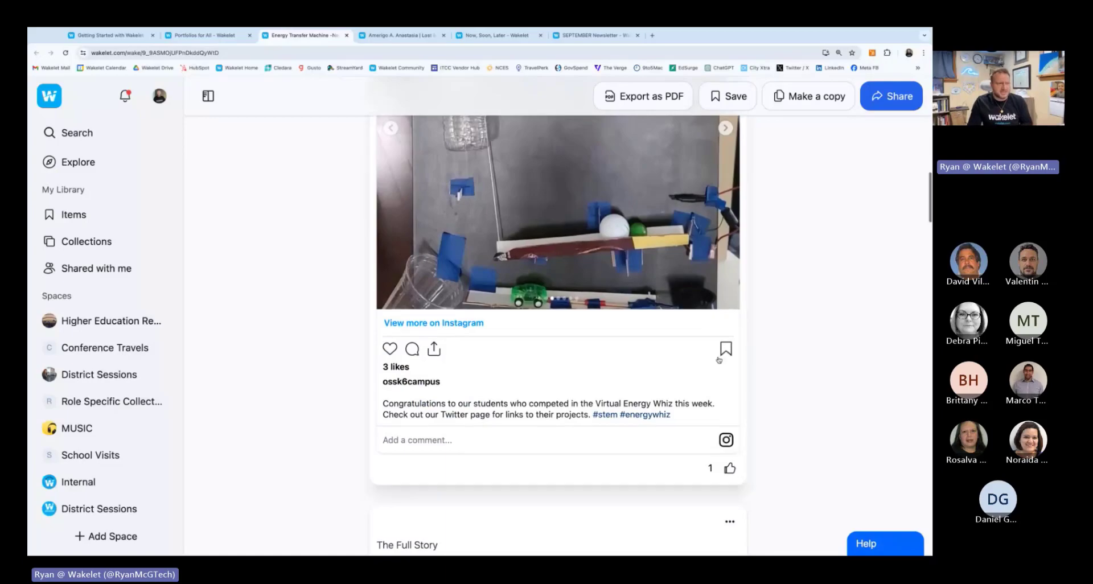
scroll(719, 360, "down", 2)
scroll(551, 447, "down", 8)
scroll(551, 446, "up", 6)
left_click(729, 341)
left_click(728, 341)
scroll(720, 391, "down", 2)
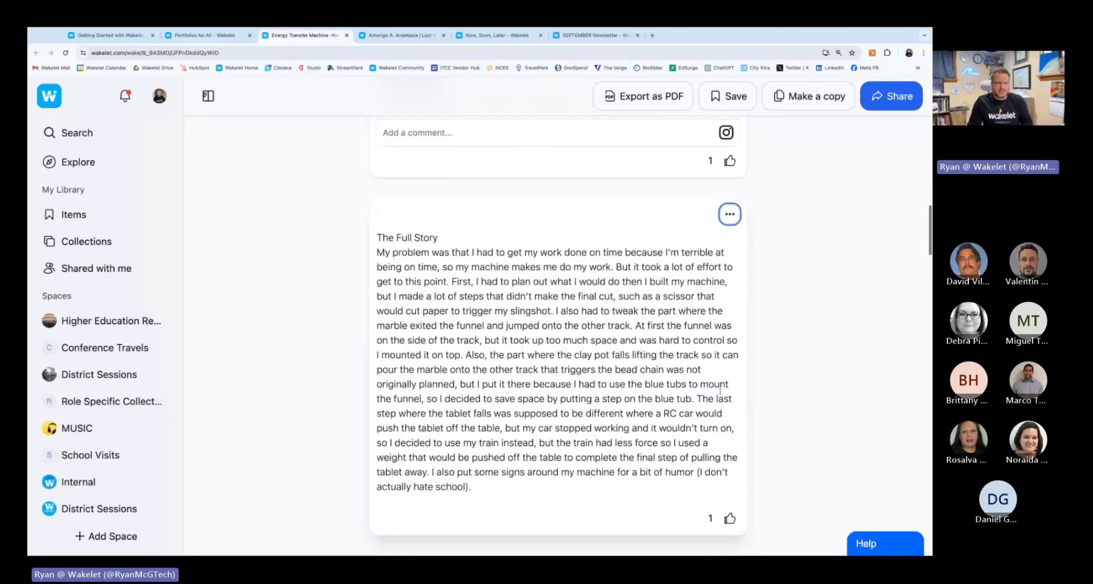
scroll(551, 454, "down", 3)
scroll(552, 454, "down", 4)
scroll(552, 503, "up", 10)
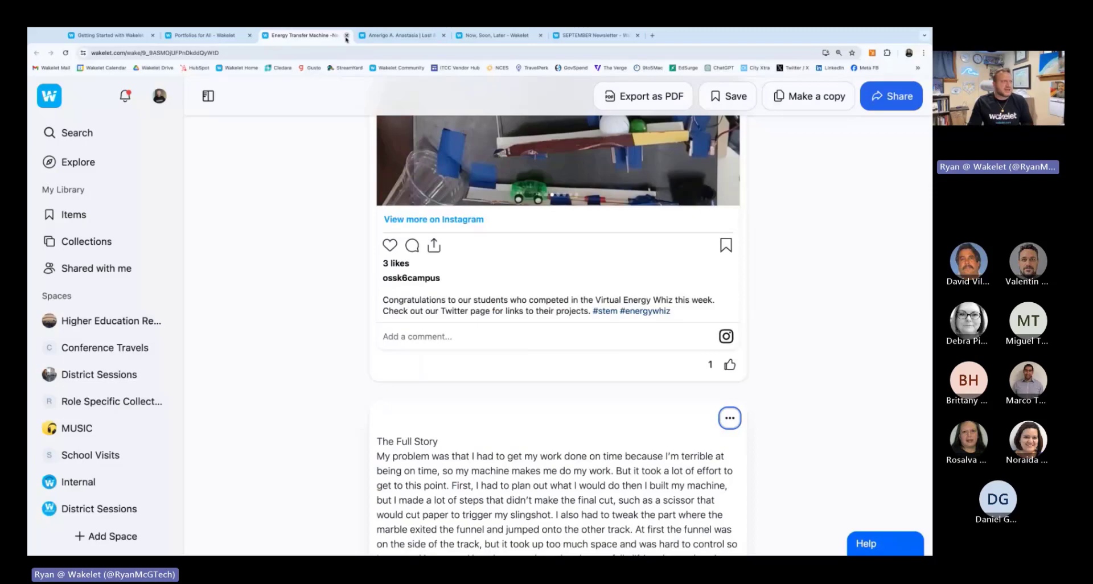
Close the Energy Transfer Machine tab and check the Lost & Found collection's sharing options.
left_click(346, 35)
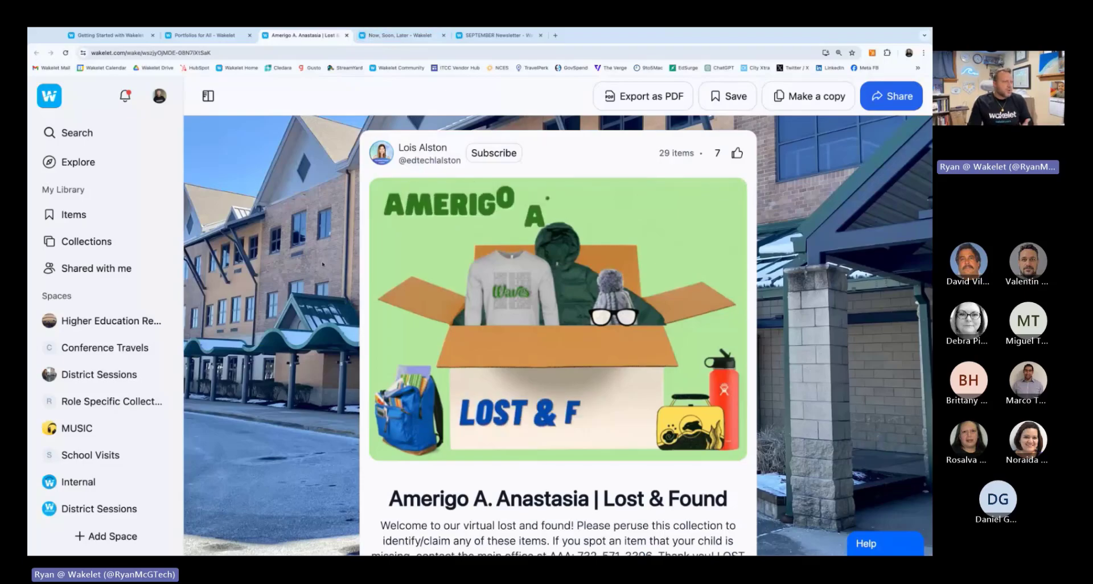
scroll(324, 274, "down", 1)
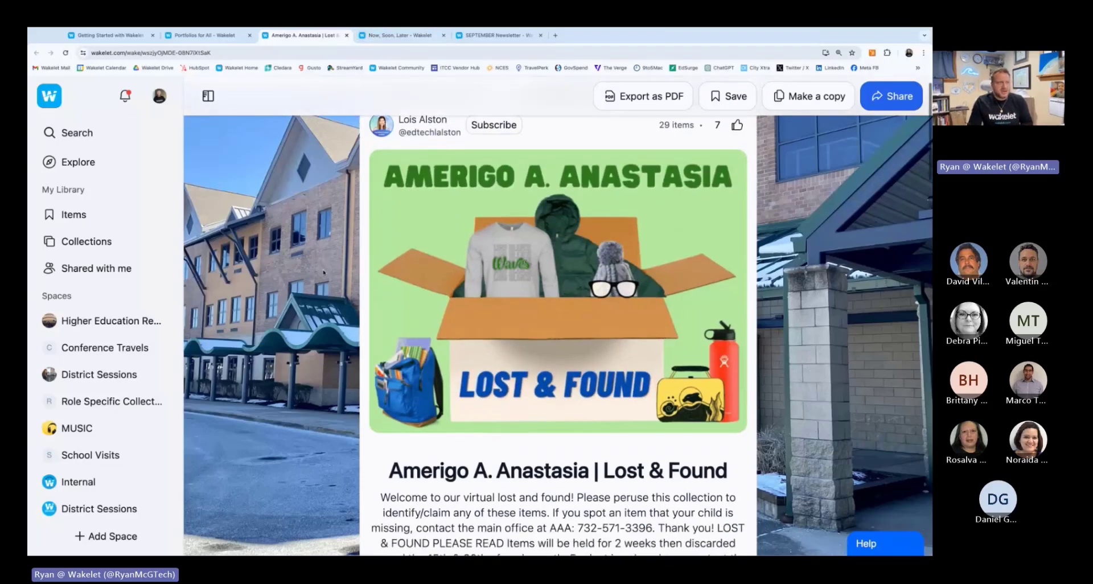
scroll(324, 274, "down", 2)
scroll(324, 274, "up", 1)
scroll(324, 274, "up", 1)
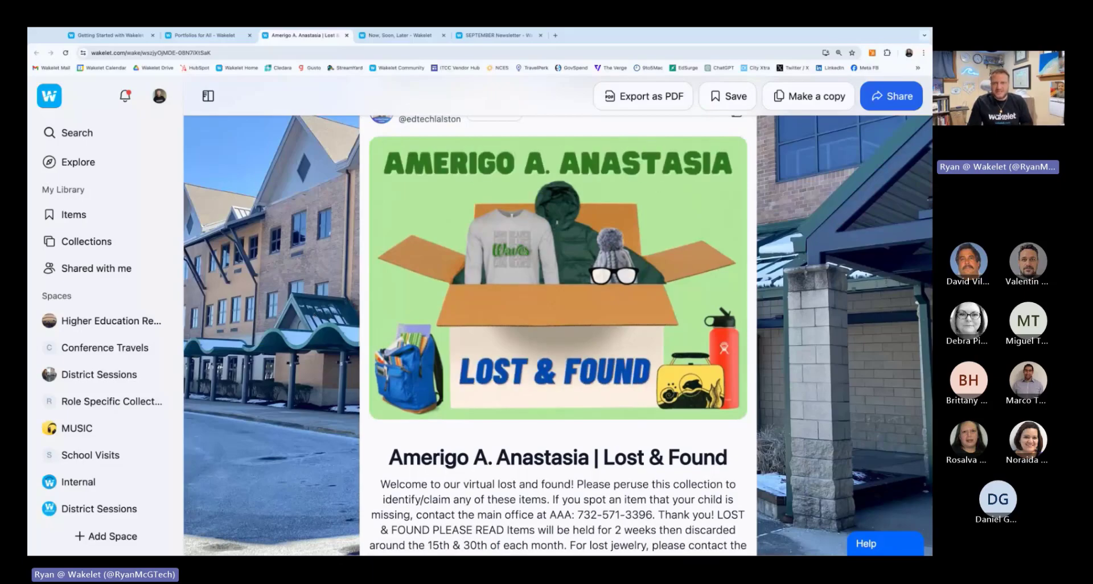
scroll(832, 121, "down", 4)
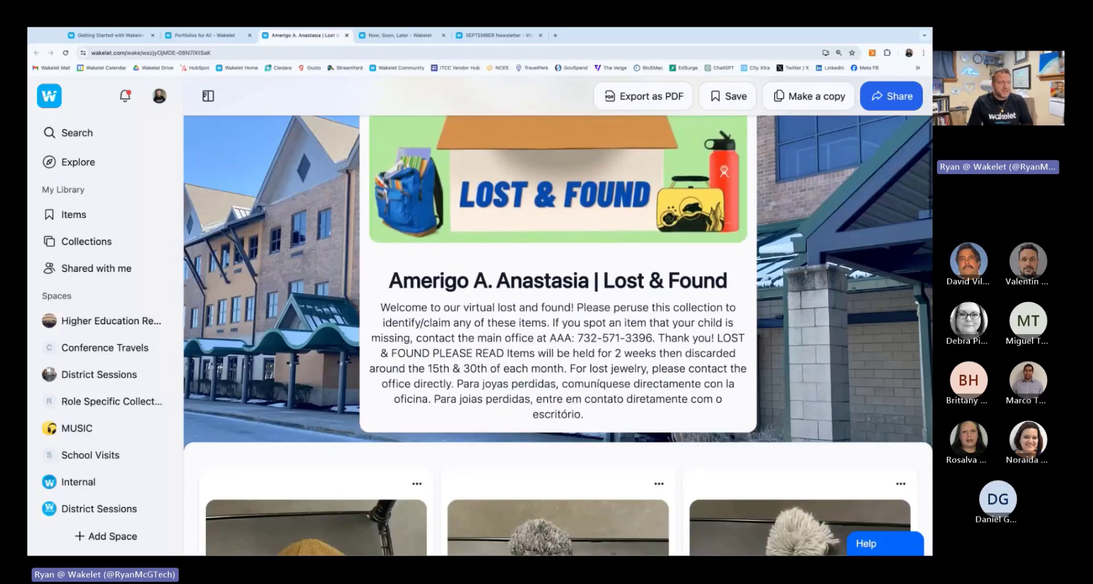
left_click(891, 96)
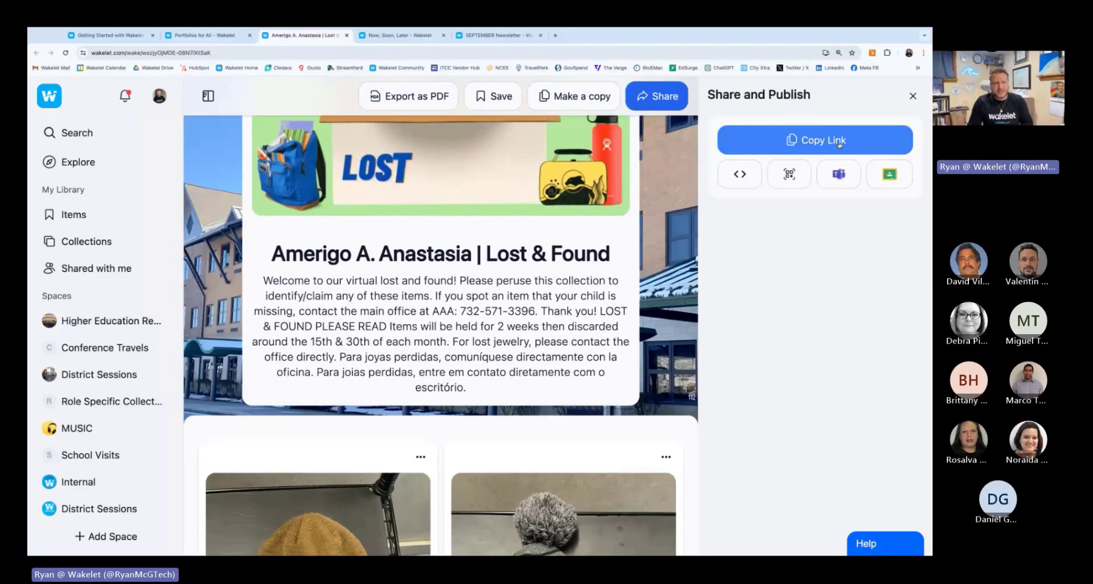
left_click(912, 96)
Select the office phone number in the description and scroll through the found hats and jackets.
left_click_drag(653, 310, 565, 311)
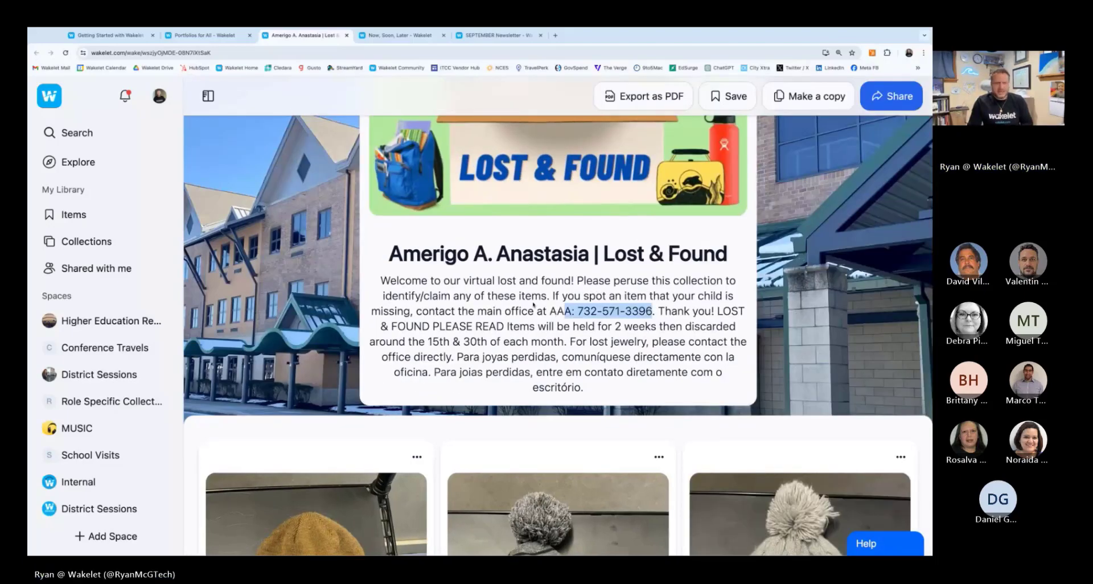
scroll(534, 305, "down", 1)
scroll(420, 288, "down", 10)
scroll(390, 292, "down", 2)
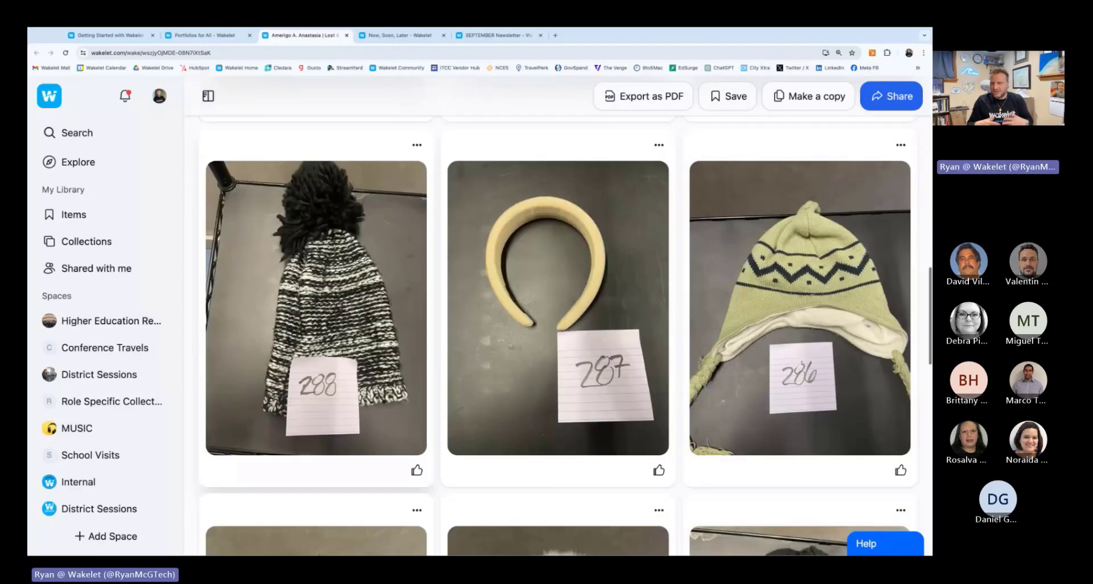
scroll(390, 292, "down", 1)
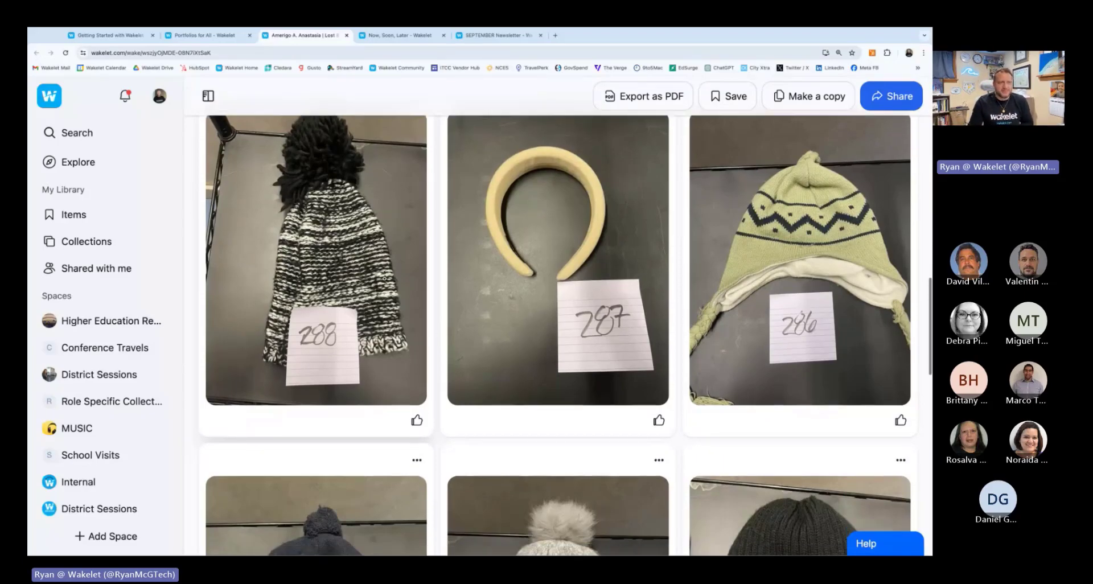
scroll(643, 330, "down", 3)
scroll(642, 331, "down", 1)
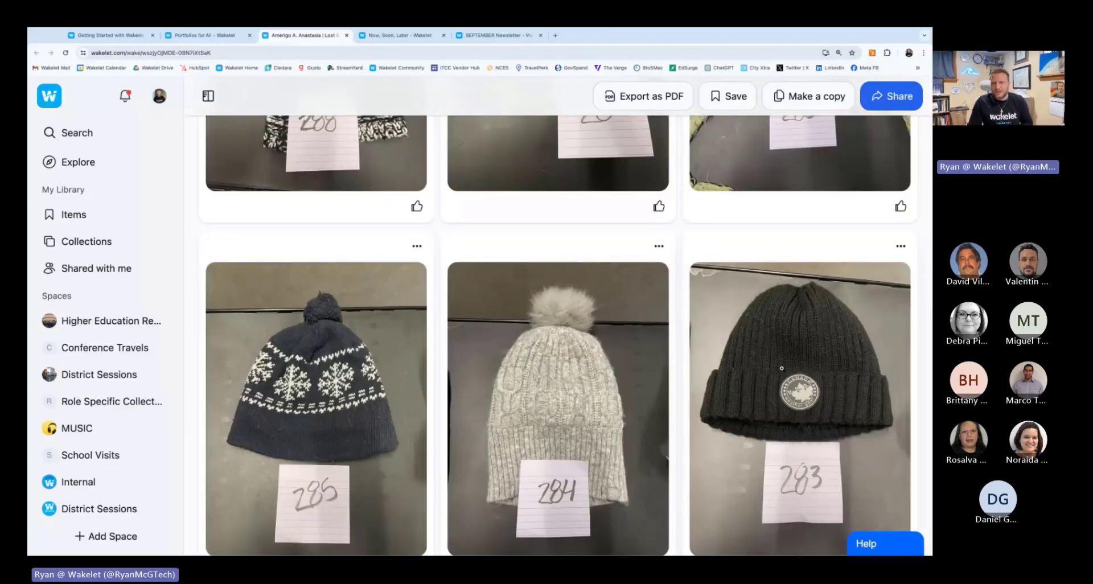
scroll(558, 336, "down", 1)
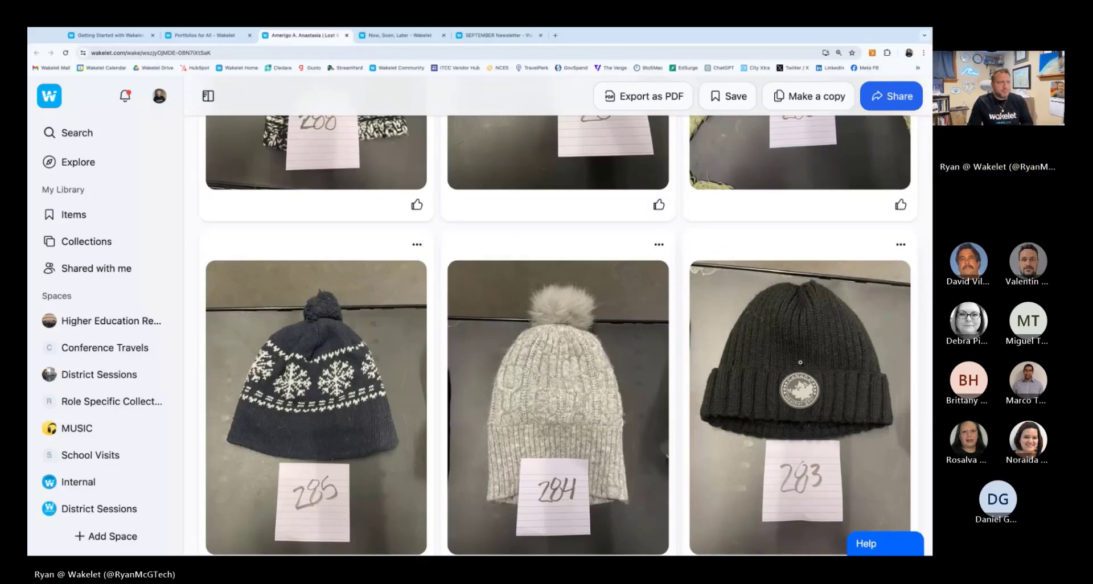
scroll(801, 362, "down", 10)
scroll(801, 362, "down", 3)
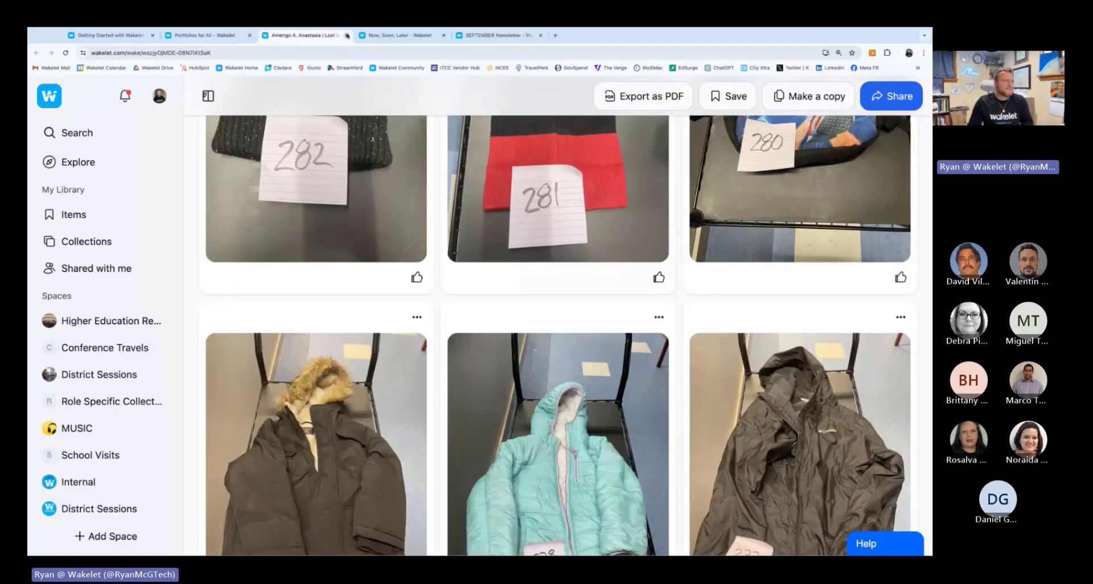
Close Lost & Found, return to Portfolios for All, and scroll to the character-trait collection card.
left_click(346, 36)
left_click(205, 35)
scroll(353, 299, "down", 2)
scroll(353, 298, "down", 12)
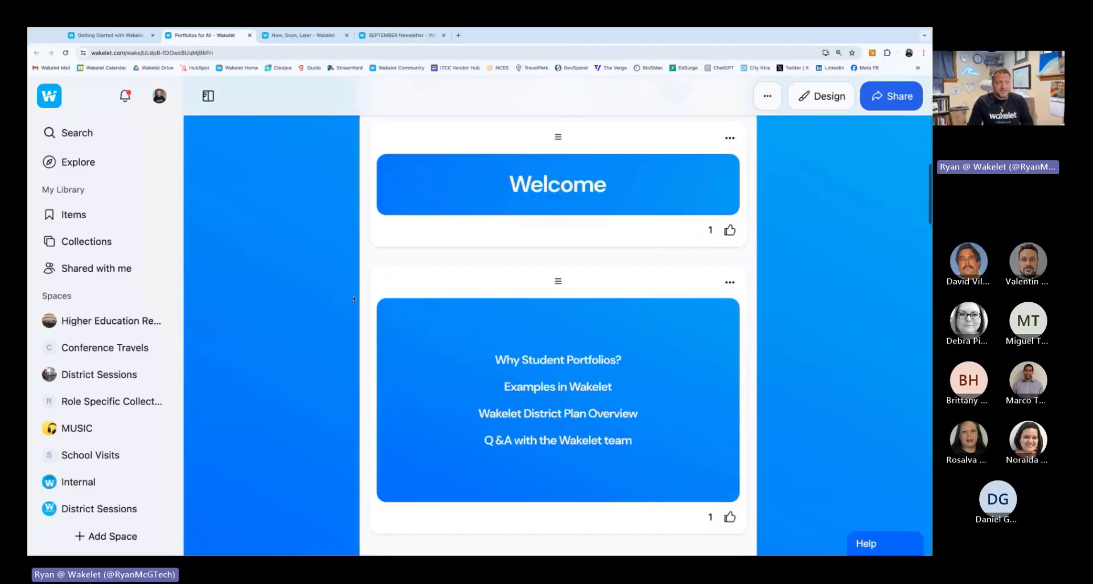
scroll(353, 298, "down", 4)
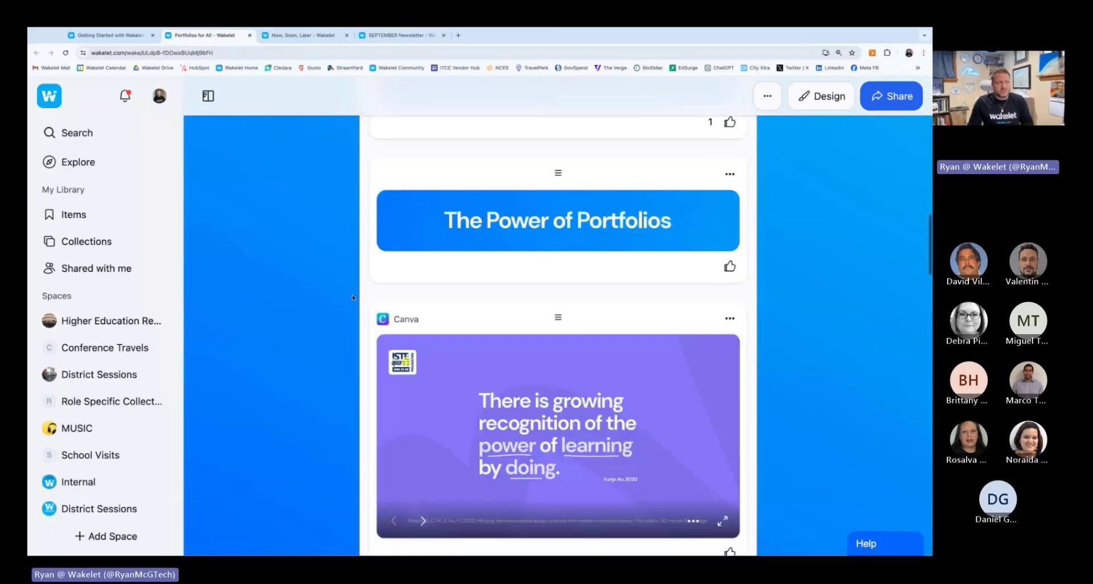
scroll(353, 297, "down", 4)
scroll(333, 286, "up", 1)
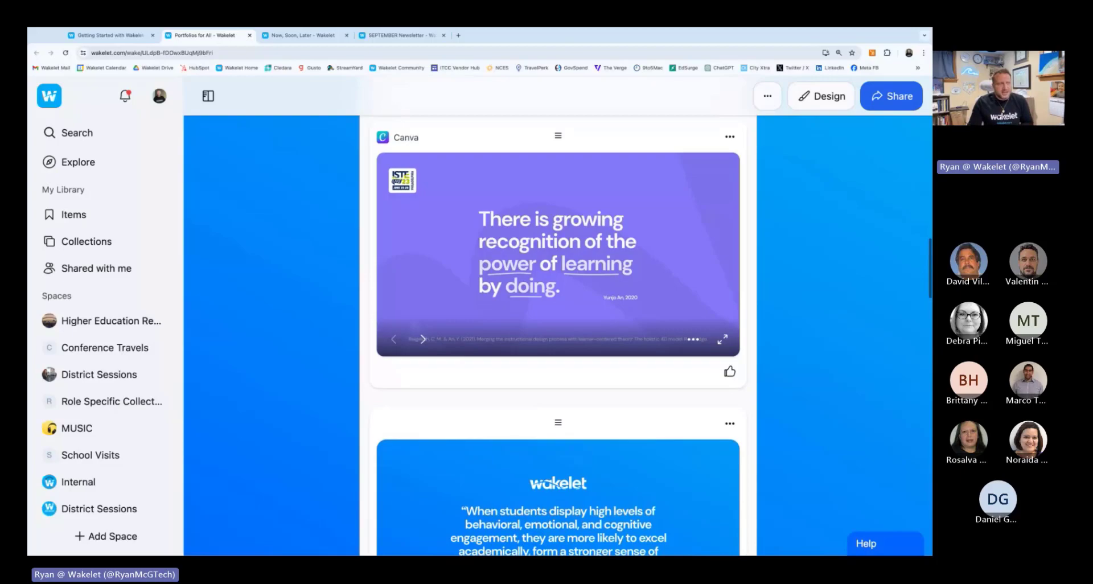
scroll(558, 336, "down", 1)
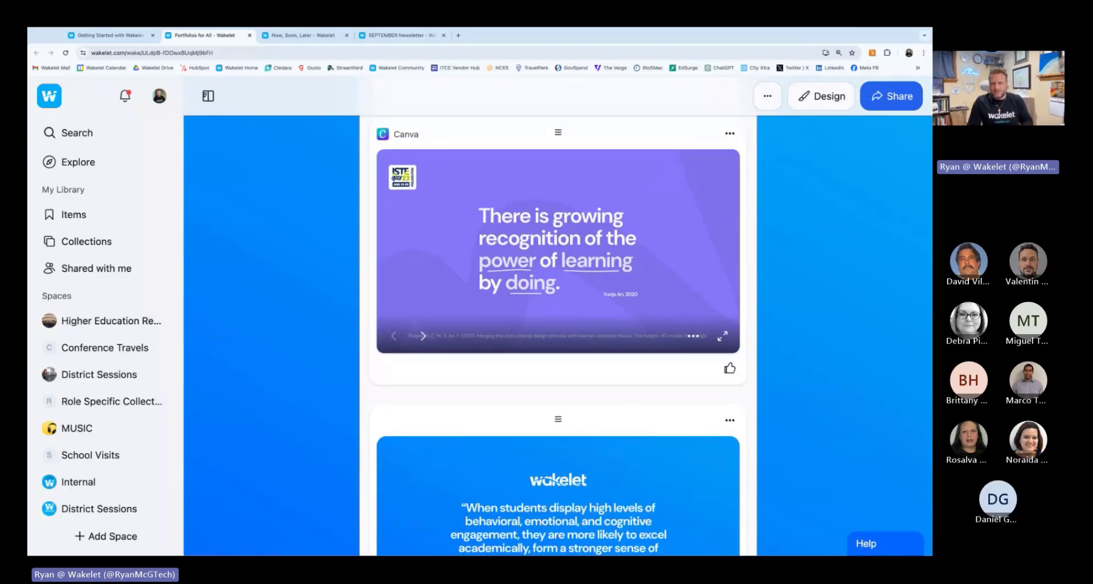
scroll(558, 336, "down", 4)
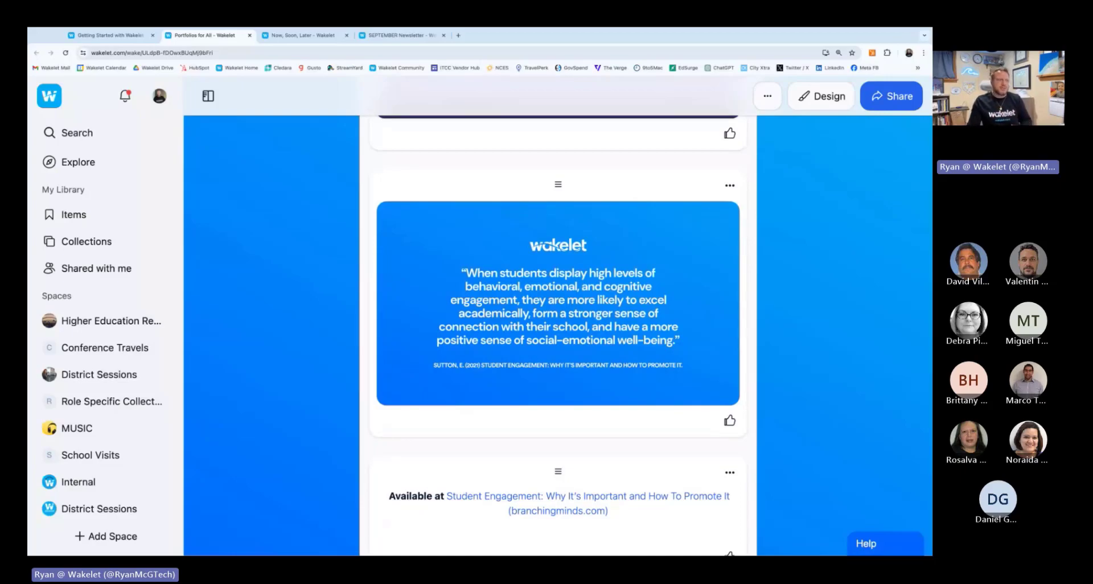
scroll(598, 202, "down", 10)
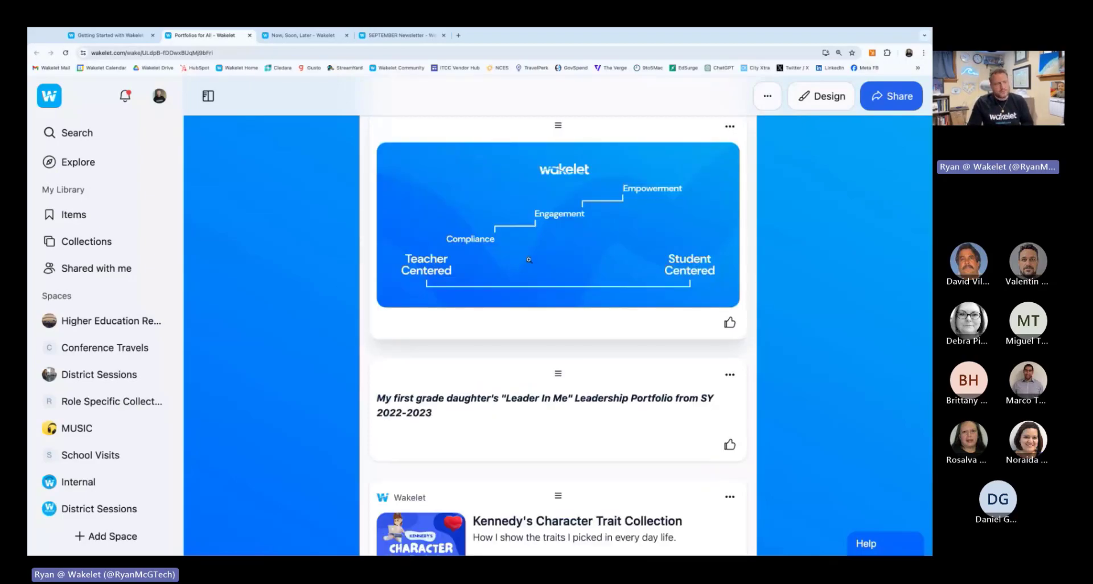
scroll(402, 272, "down", 3)
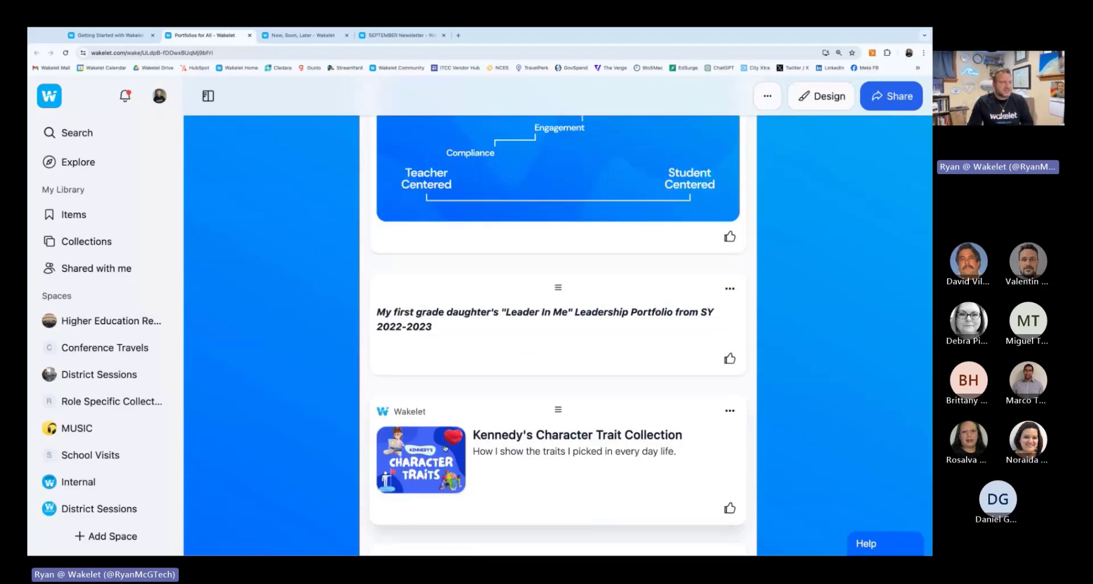
Open the nested character trait collection and scroll through its cards.
left_click(446, 448)
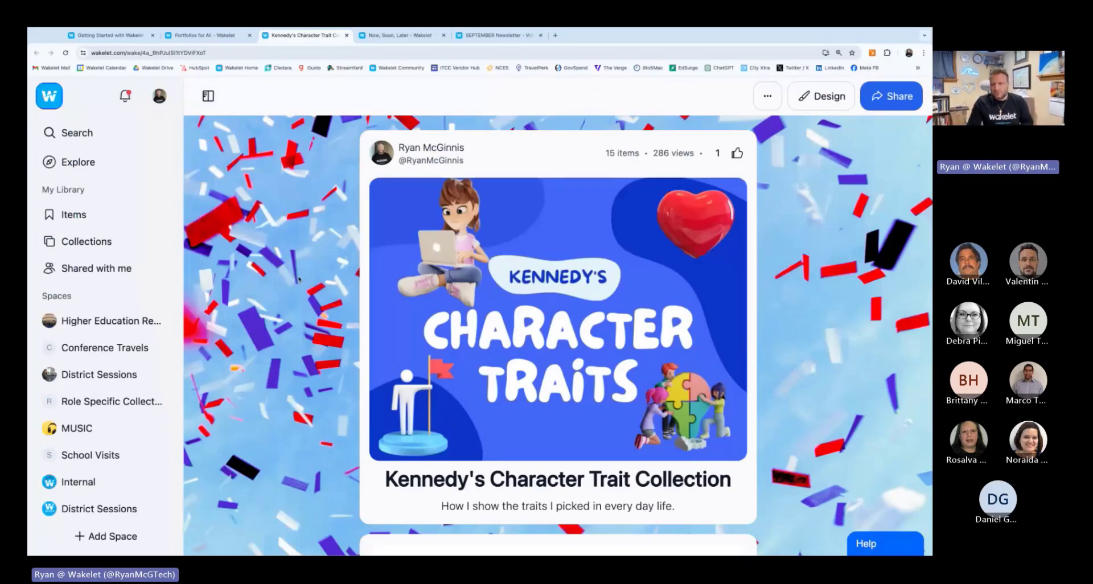
scroll(298, 279, "down", 5)
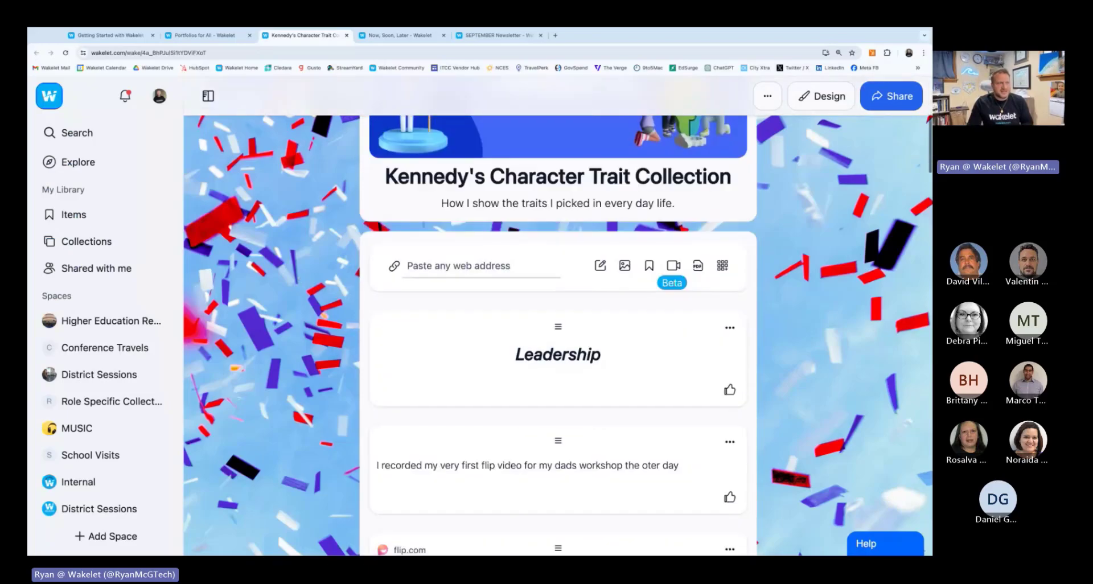
scroll(558, 336, "down", 4)
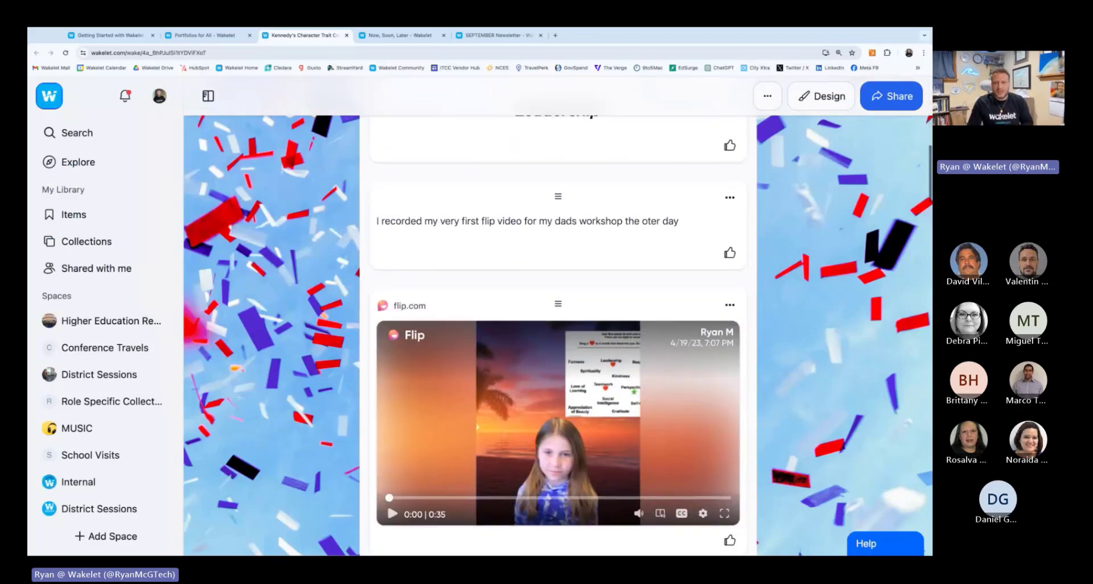
scroll(558, 336, "down", 1)
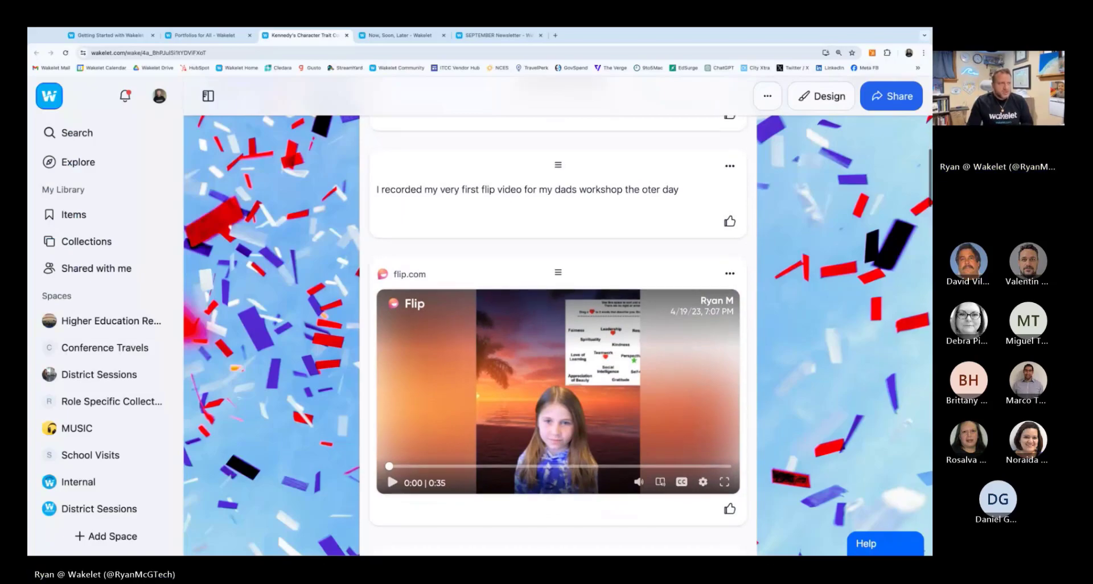
scroll(398, 311, "down", 2)
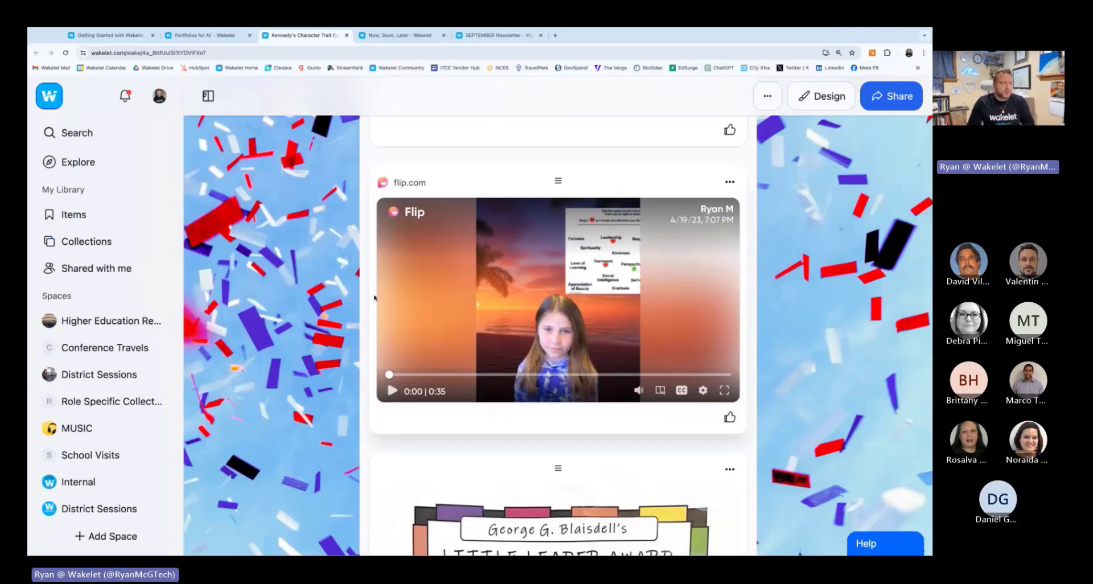
scroll(566, 321, "down", 1)
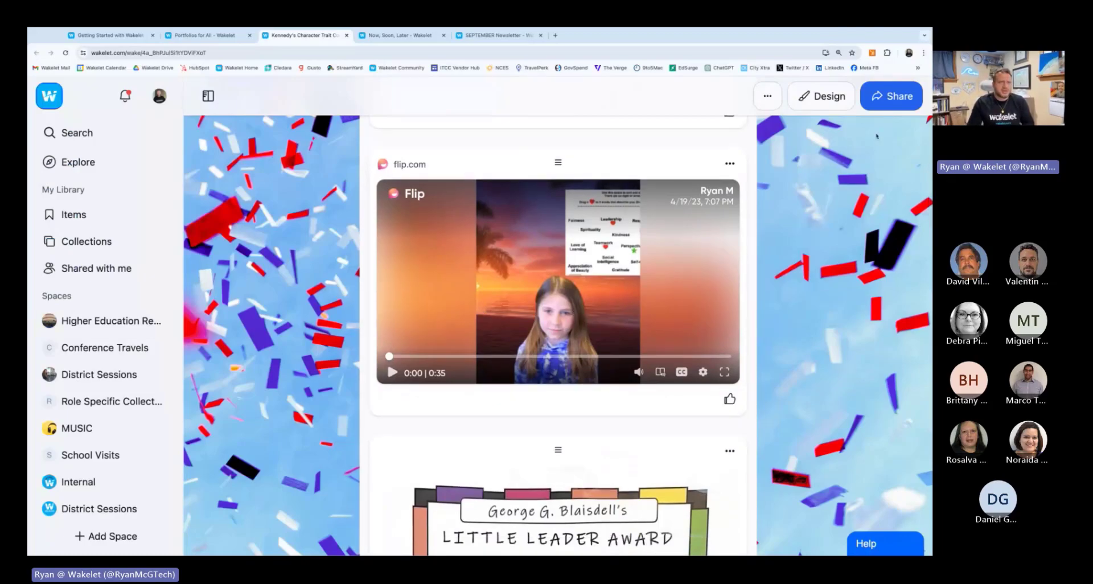
Copy the character trait collection's share link, then close its tab.
left_click(891, 95)
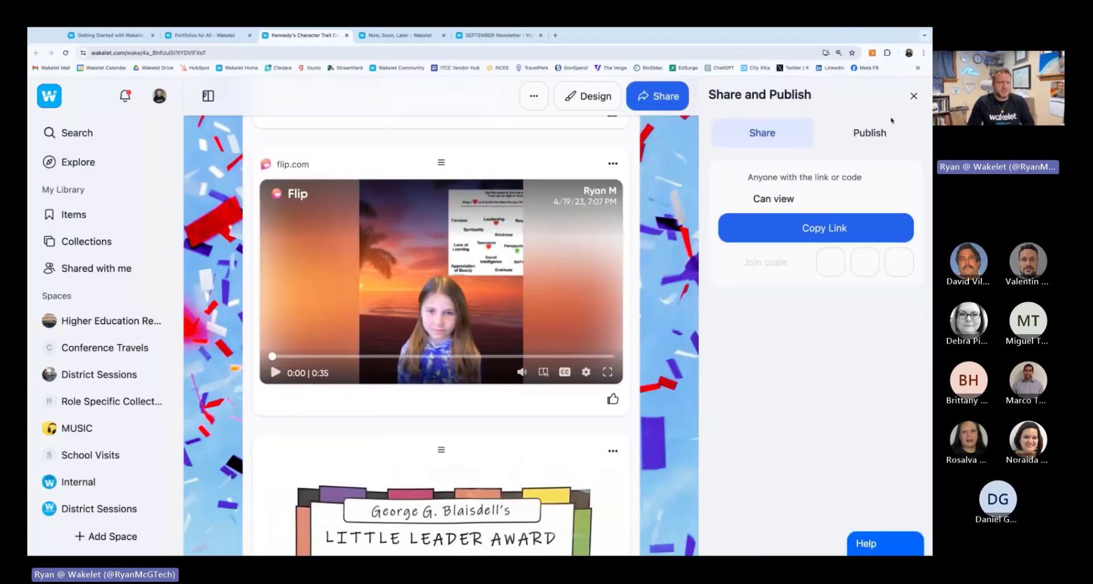
left_click(826, 230)
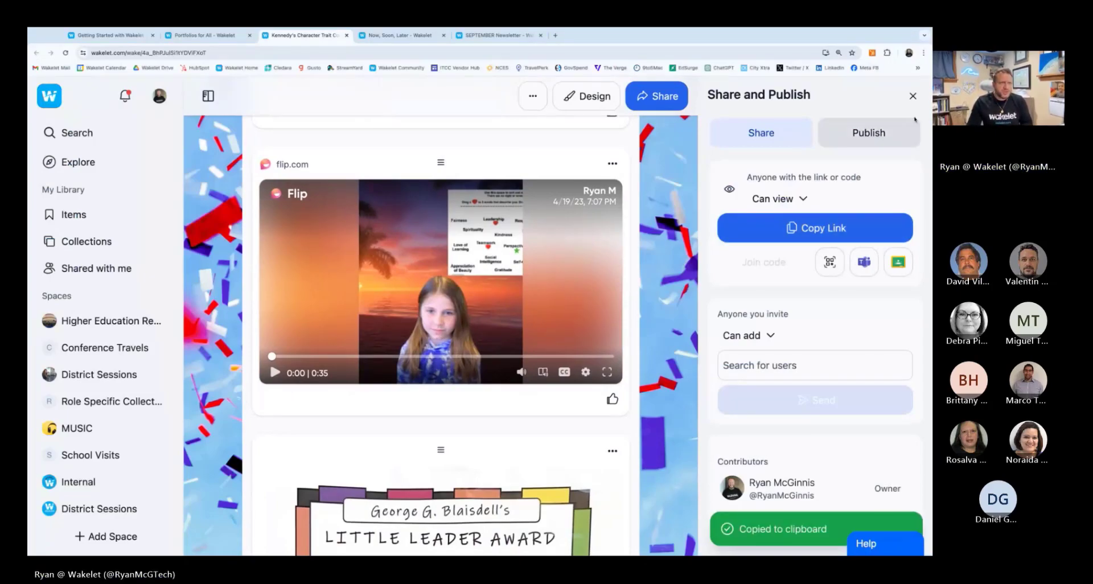
left_click(913, 96)
scroll(671, 316, "down", 10)
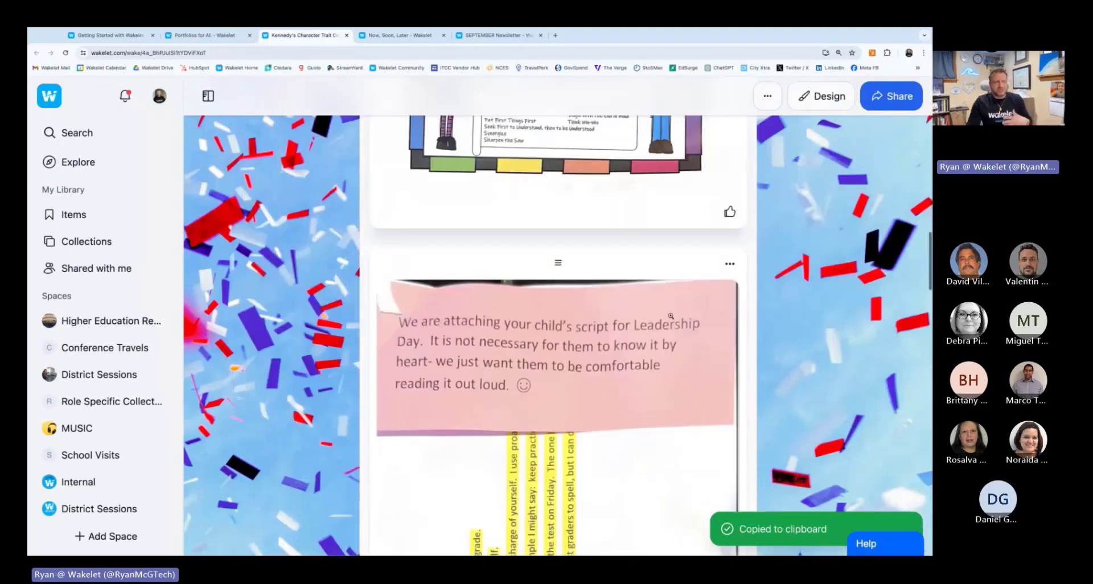
scroll(671, 316, "down", 10)
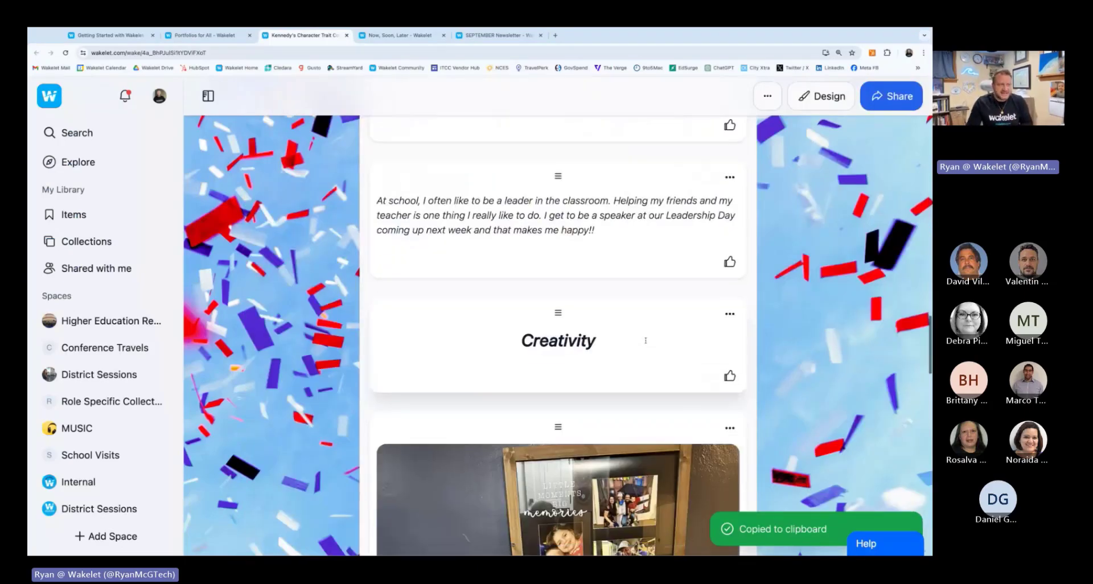
scroll(645, 341, "down", 10)
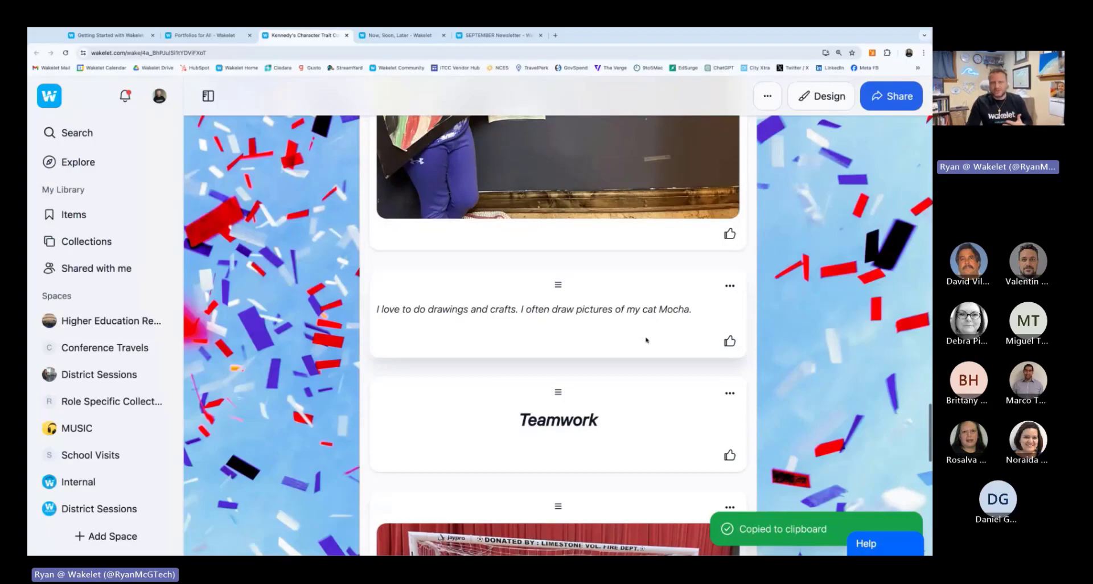
scroll(645, 341, "down", 3)
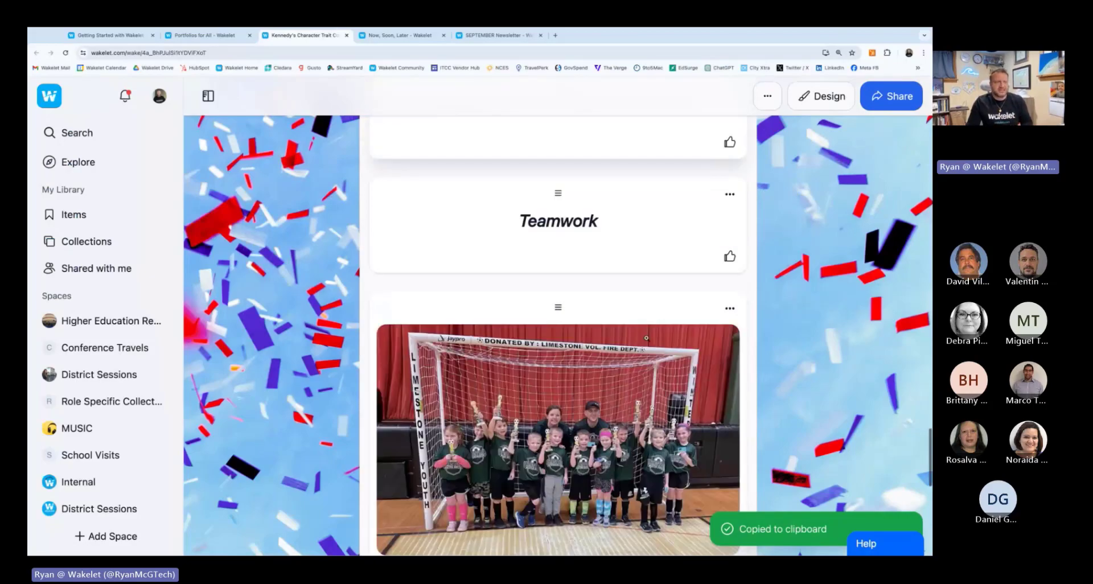
left_click(347, 35)
Scroll down Portfolios for All and open the student's public profile from its portfolio card.
scroll(287, 320, "down", 6)
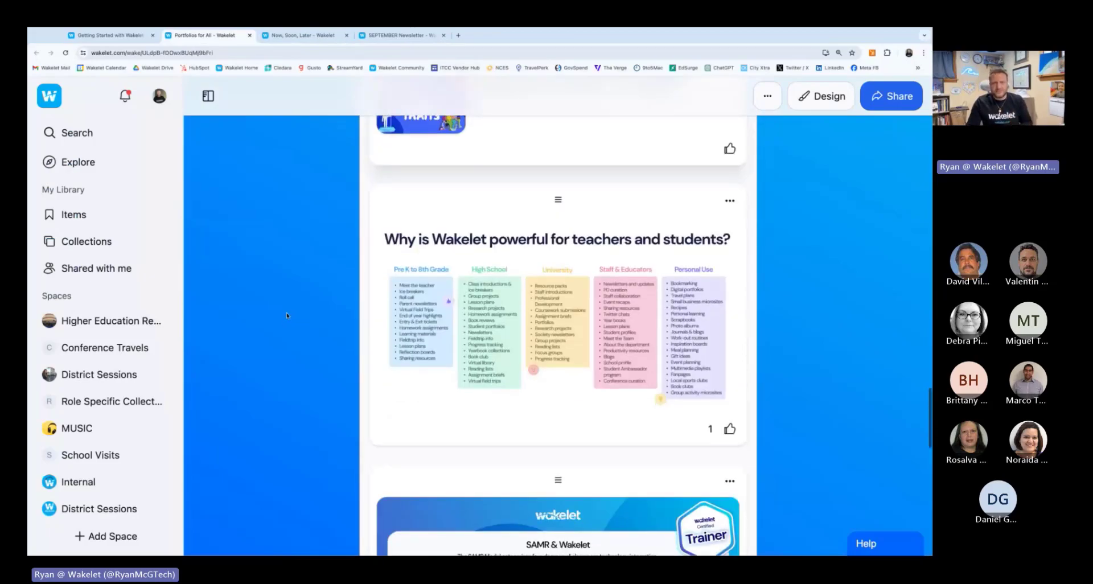
scroll(286, 312, "down", 2)
scroll(286, 313, "down", 2)
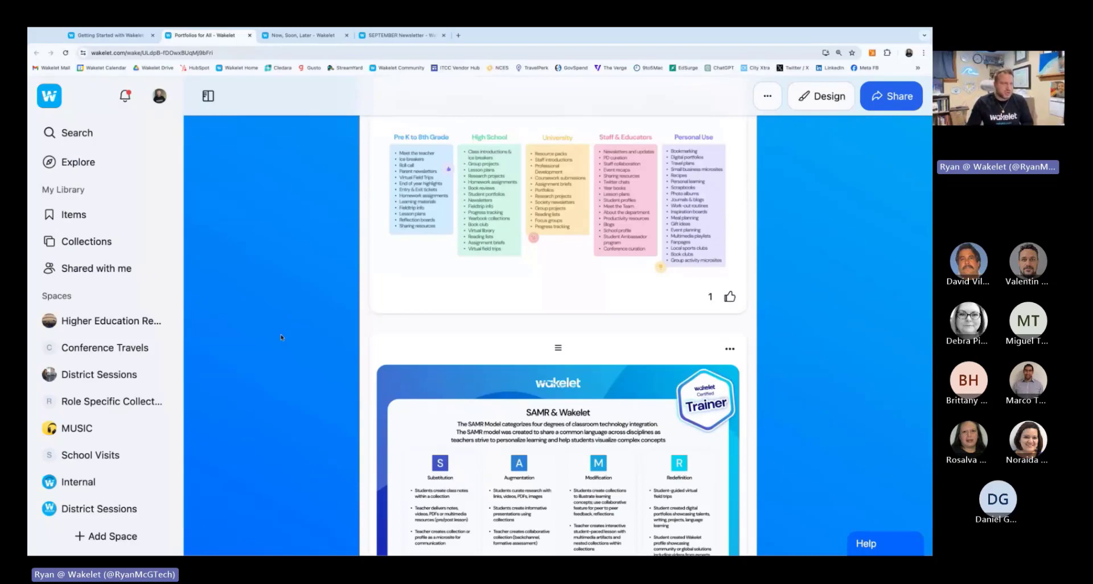
scroll(280, 337, "down", 9)
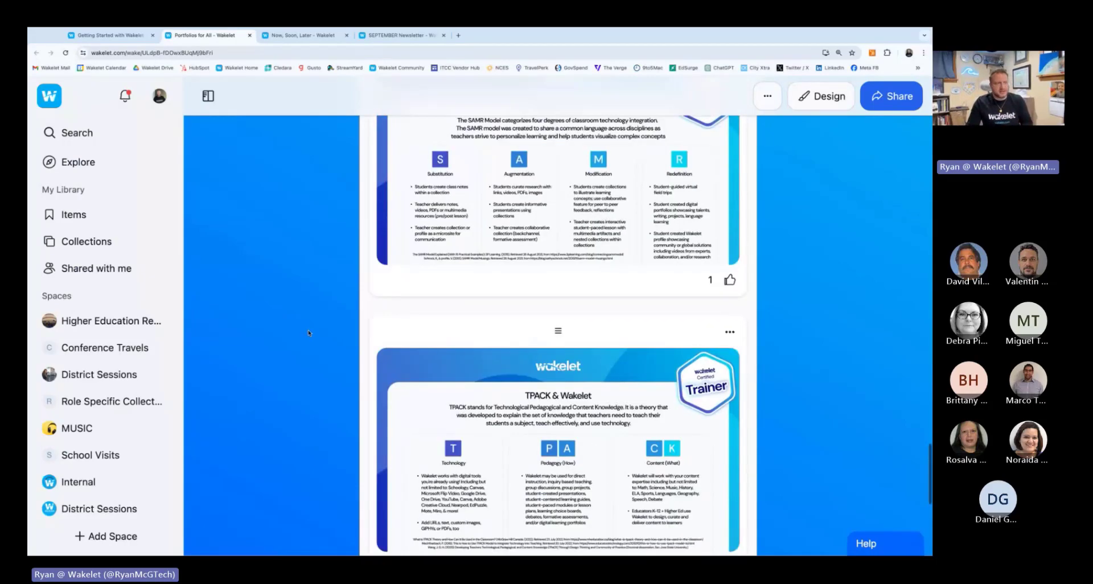
scroll(308, 333, "down", 4)
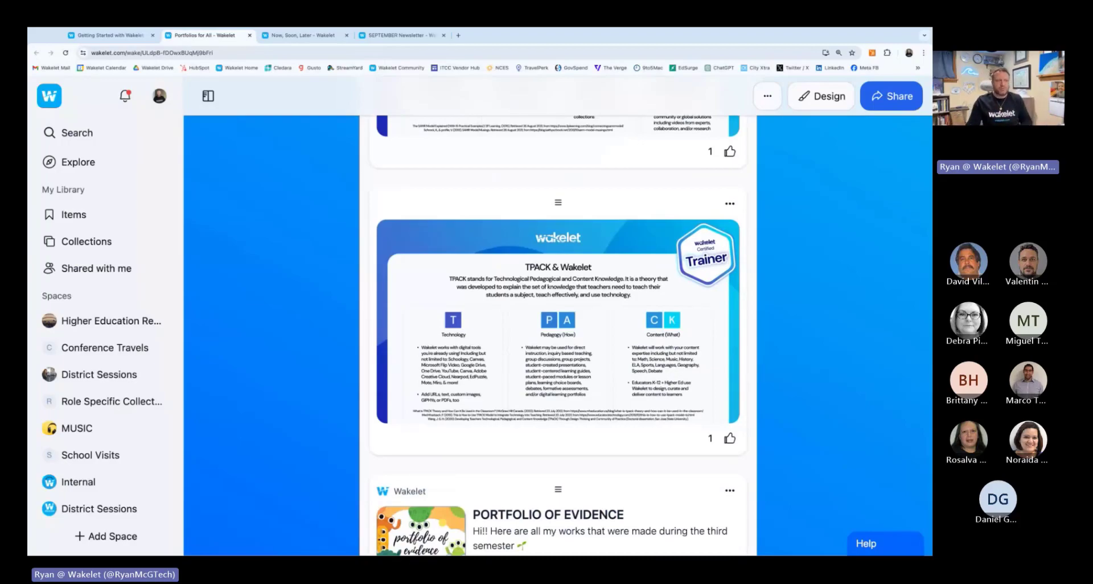
scroll(557, 336, "down", 10)
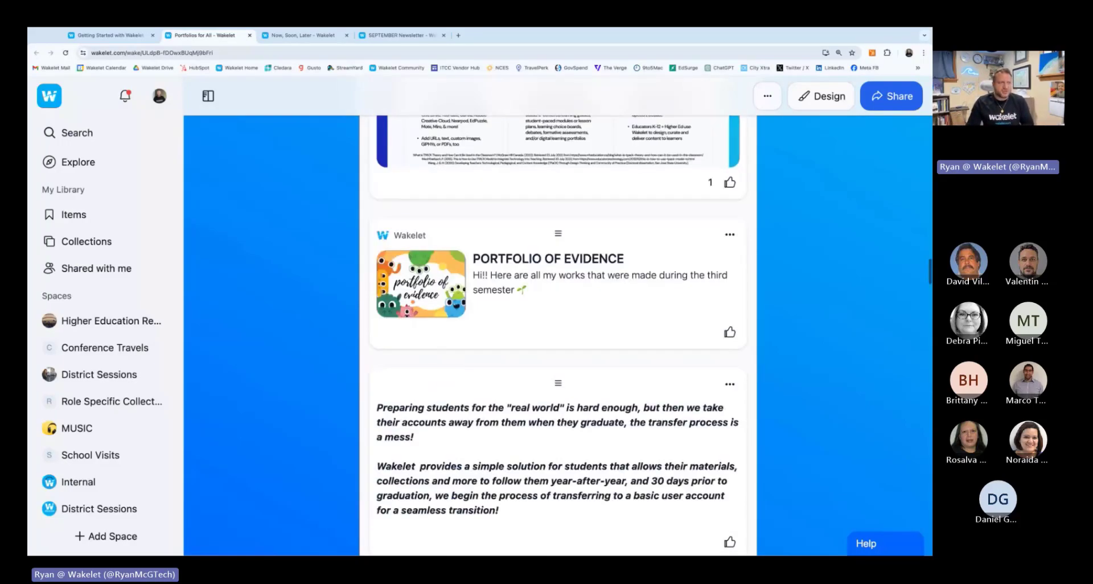
scroll(454, 232, "down", 9)
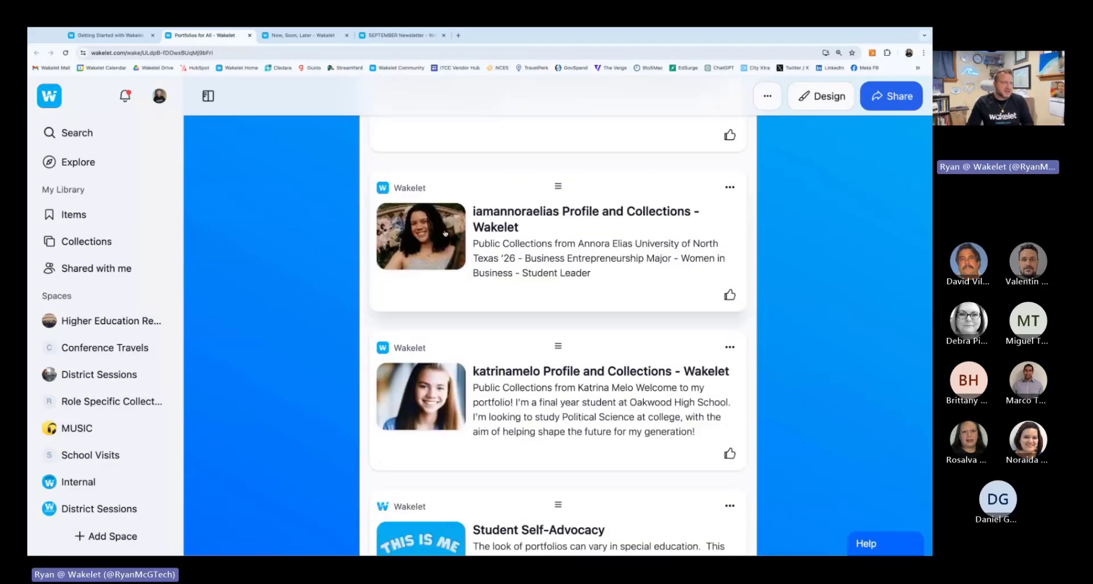
left_click(445, 233)
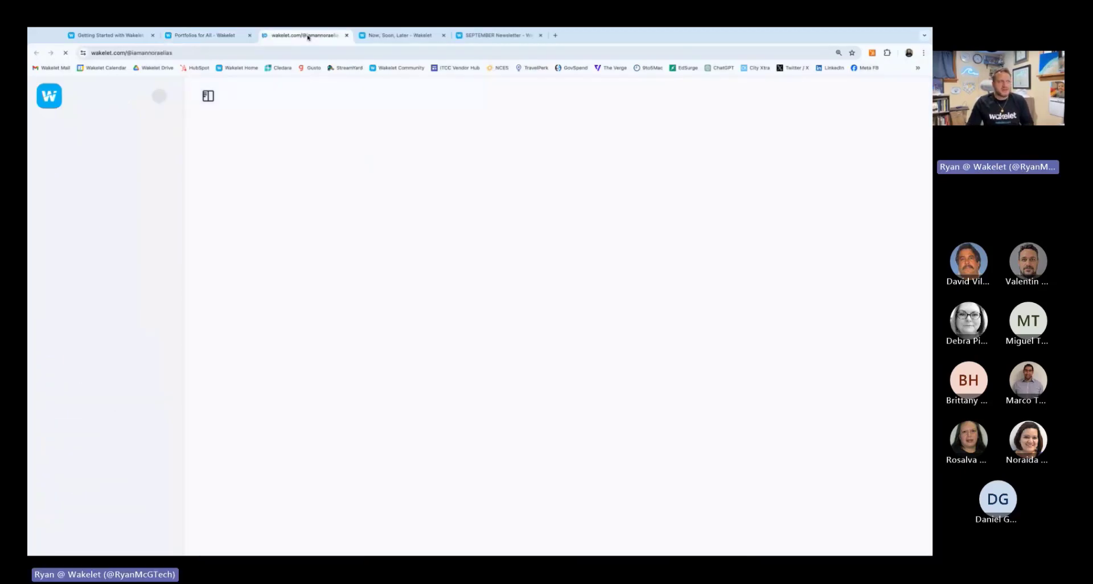
scroll(407, 315, "down", 4)
scroll(436, 291, "down", 4)
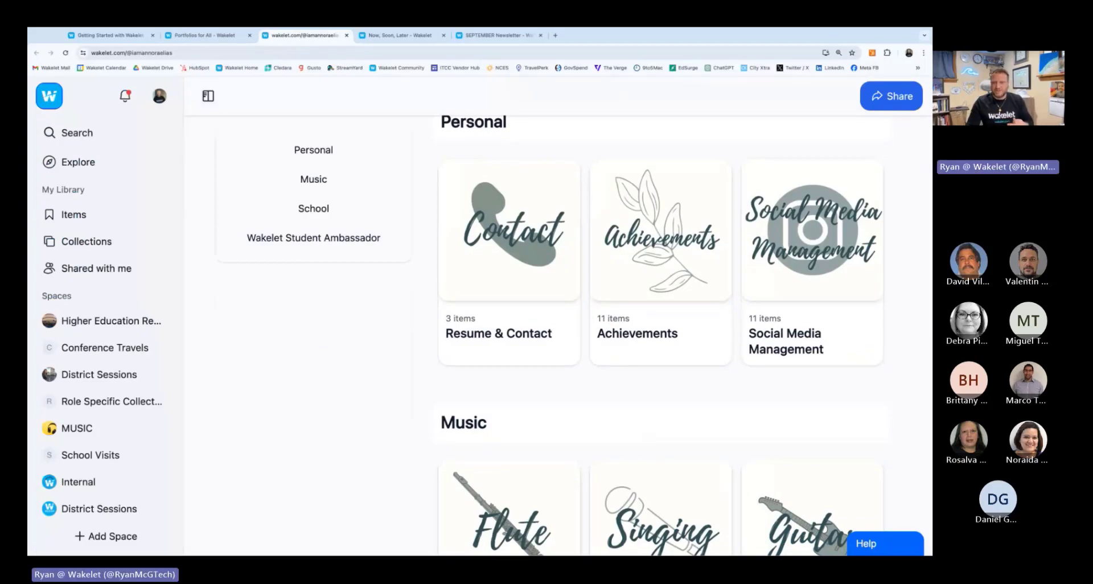
scroll(611, 199, "down", 1)
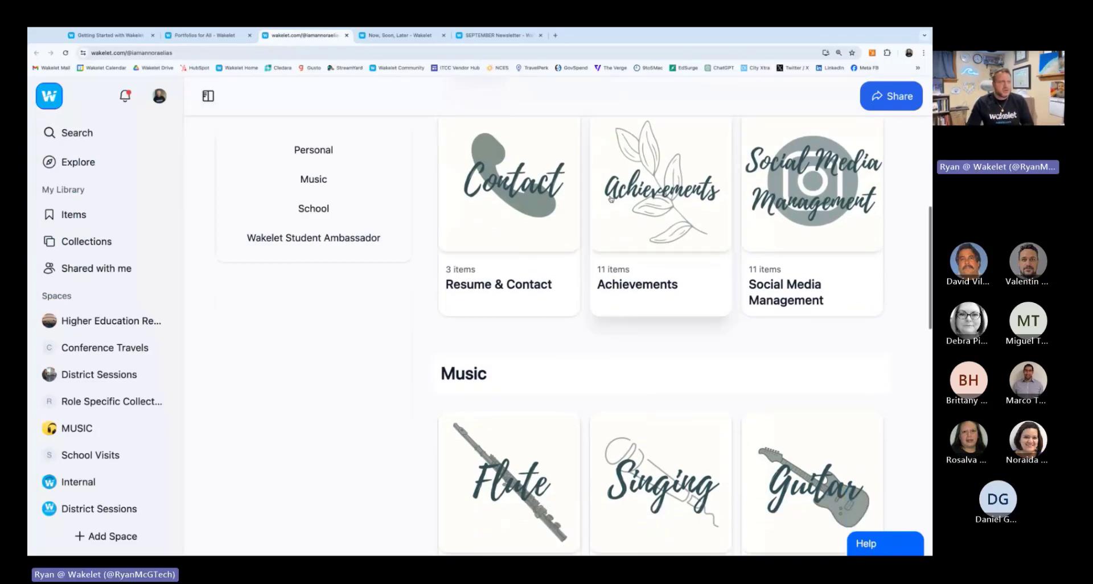
middle_click(611, 199)
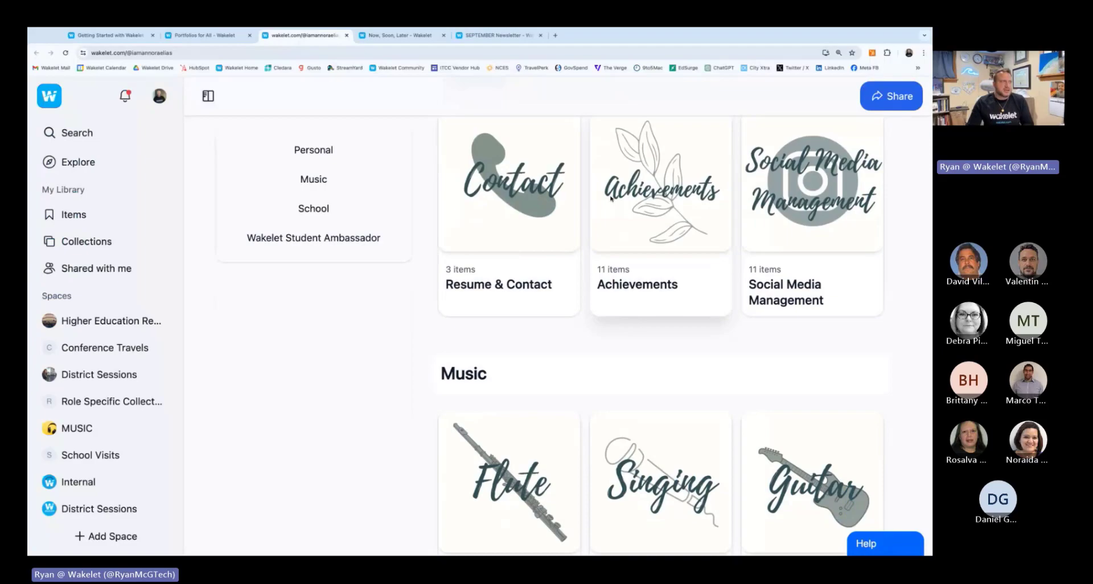
left_click(380, 36)
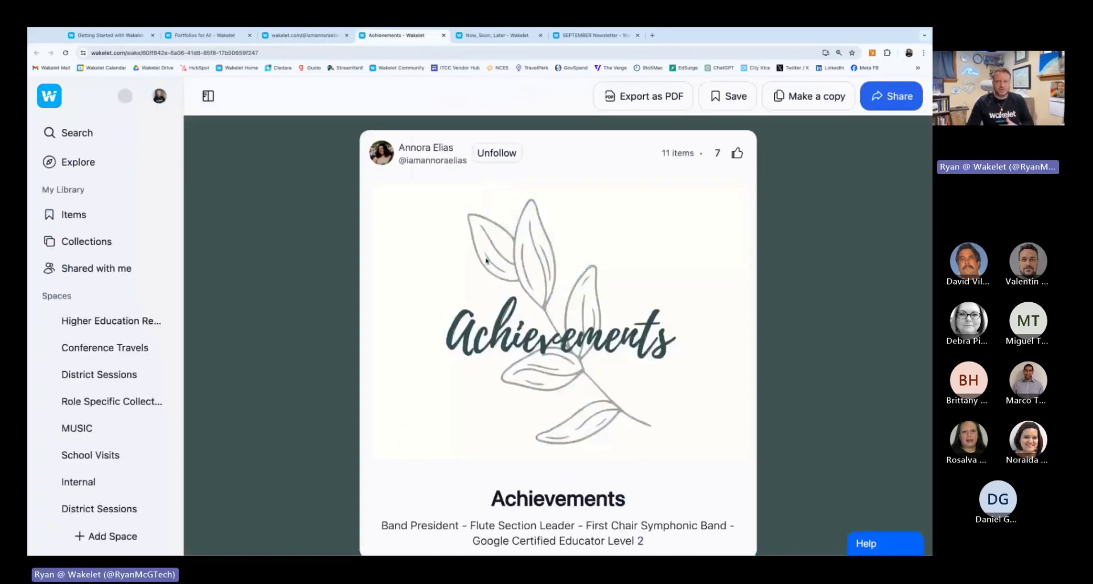
scroll(486, 261, "down", 7)
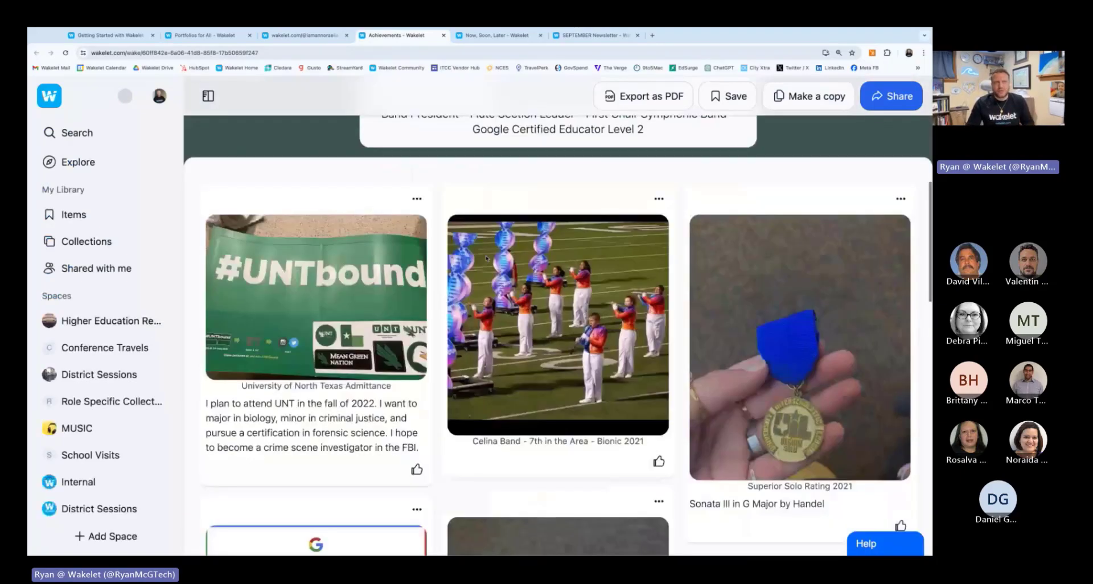
scroll(485, 258, "down", 10)
left_click(892, 107)
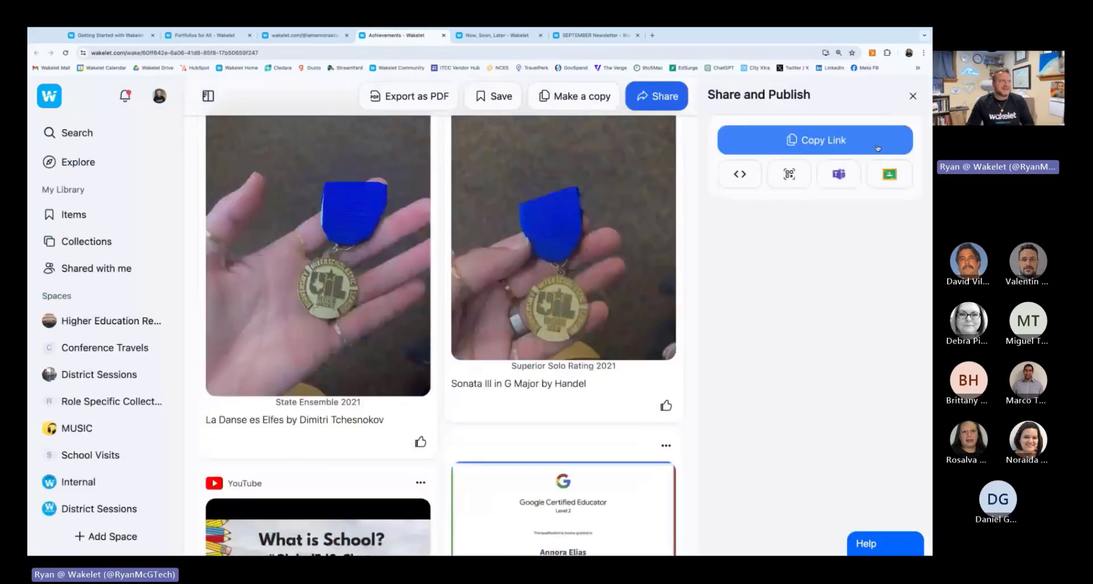
left_click(444, 35)
Scroll through the SEPTEMBER Newsletter template's cards, then close its tab.
left_click(493, 35)
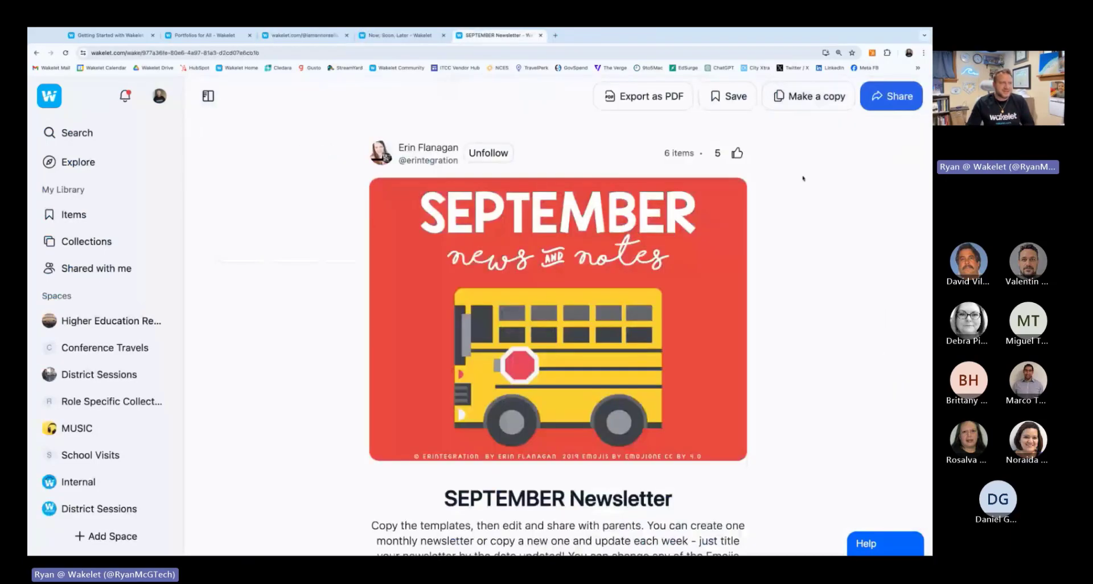
scroll(801, 199, "down", 7)
scroll(800, 226, "up", 7)
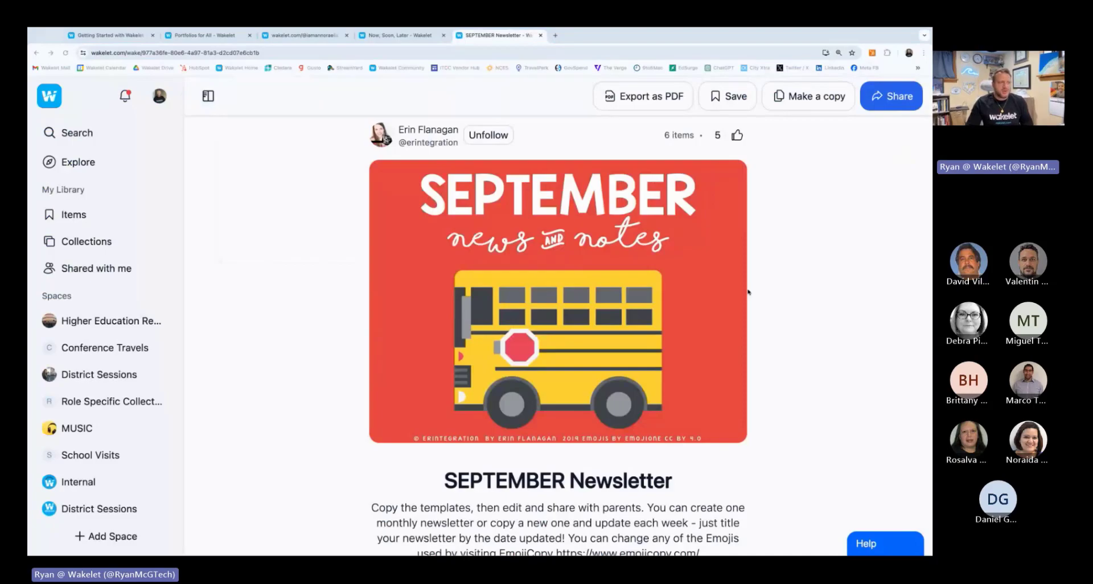
scroll(748, 292, "down", 7)
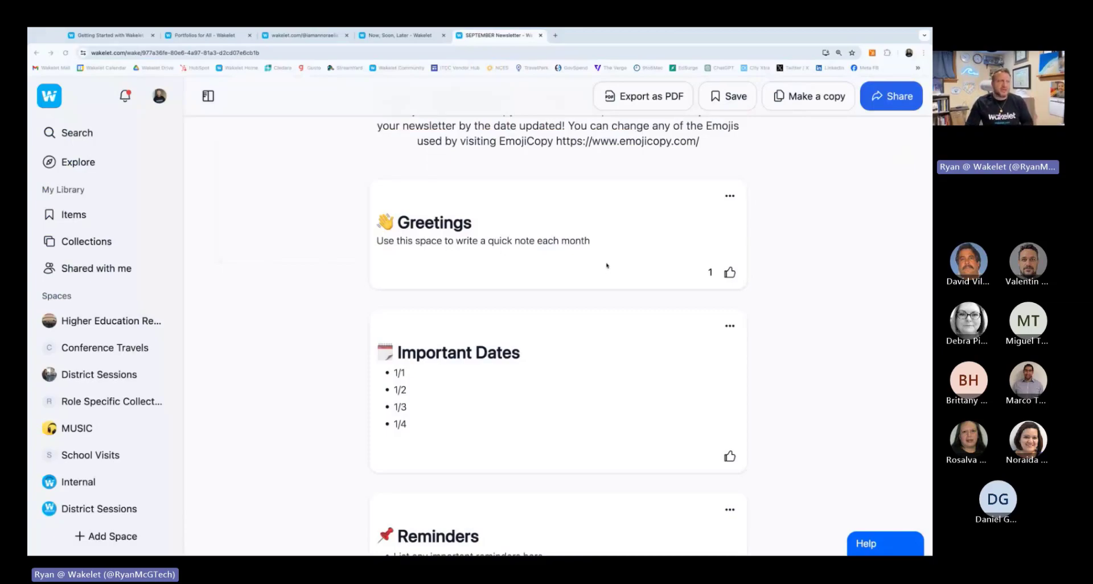
scroll(470, 319, "down", 2)
scroll(484, 302, "down", 3)
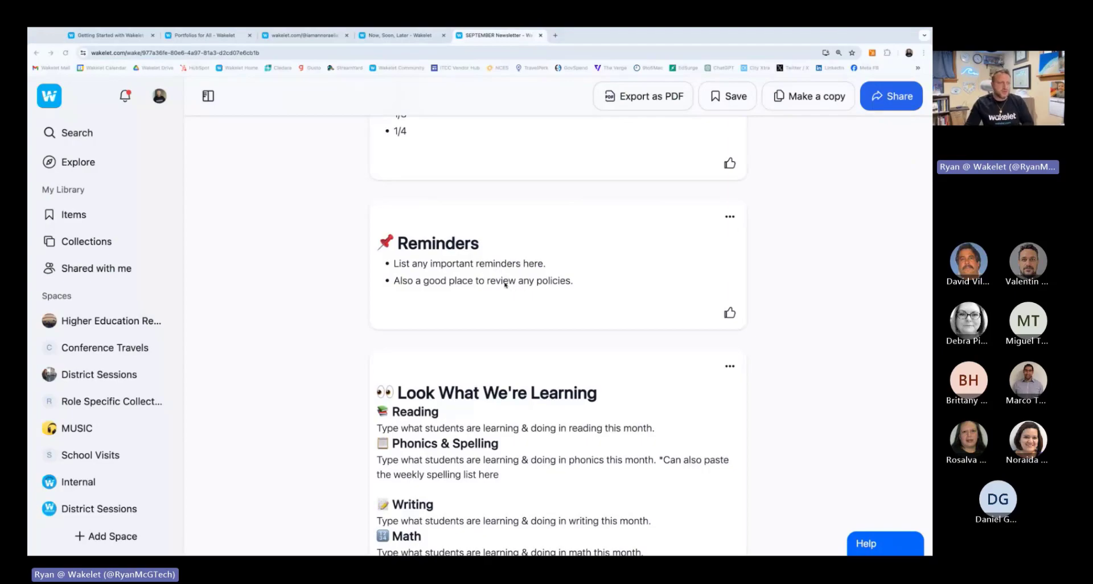
scroll(501, 296, "down", 7)
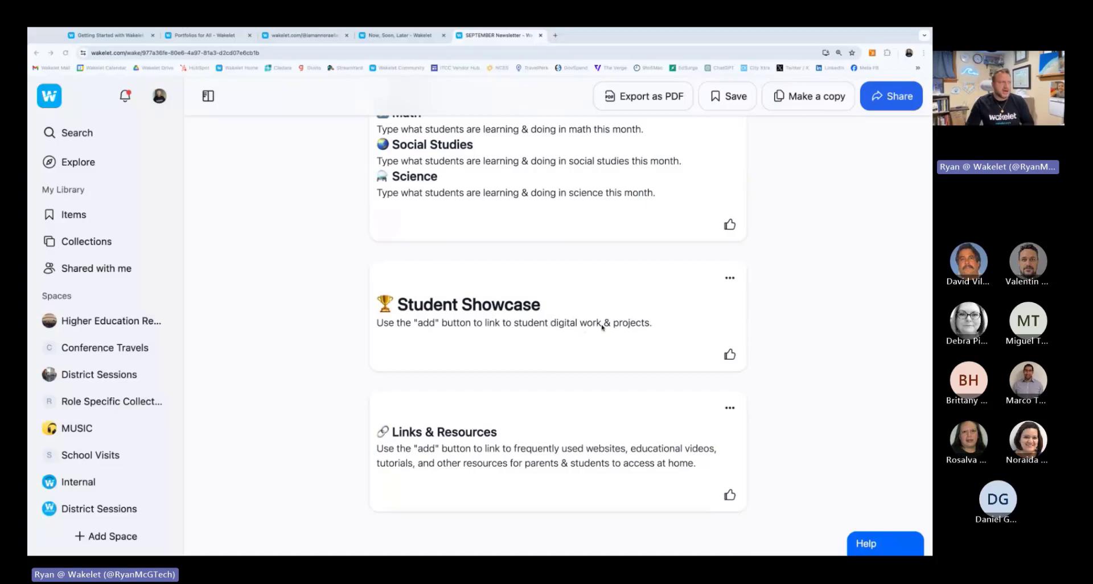
left_click(541, 35)
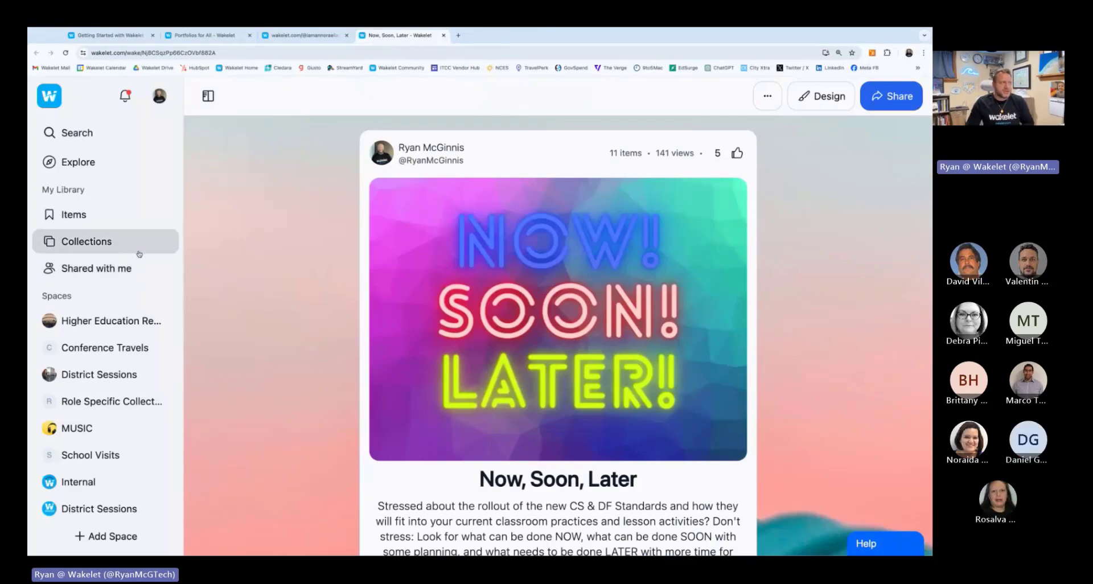
Open Items and scroll through saved cards like 8th Grade Science Fair 2021 and Eclipse 2024.
left_click(130, 219)
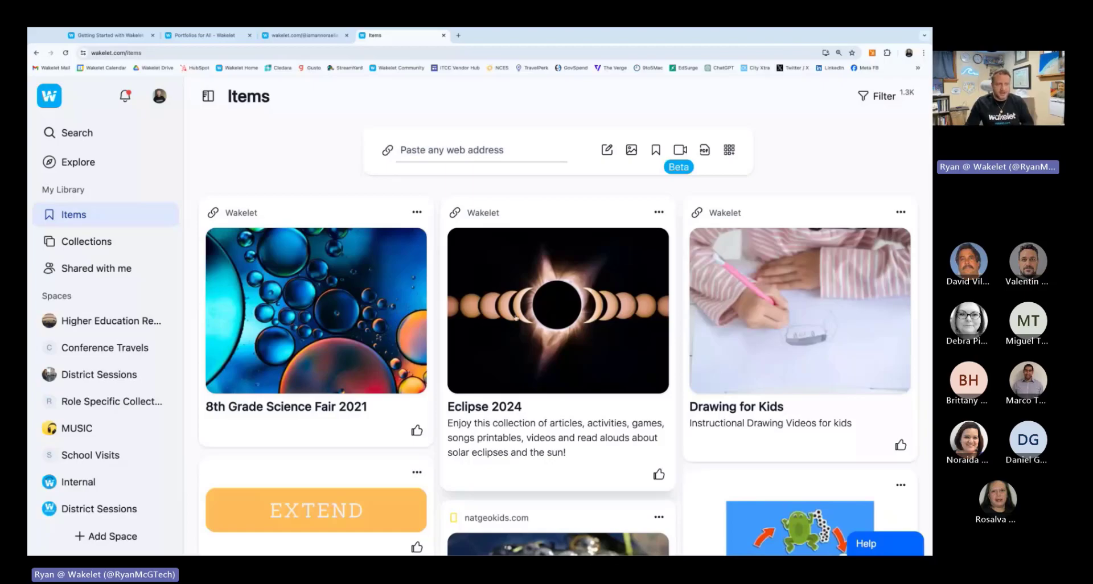
scroll(514, 309, "down", 2)
scroll(514, 309, "down", 10)
scroll(514, 308, "down", 6)
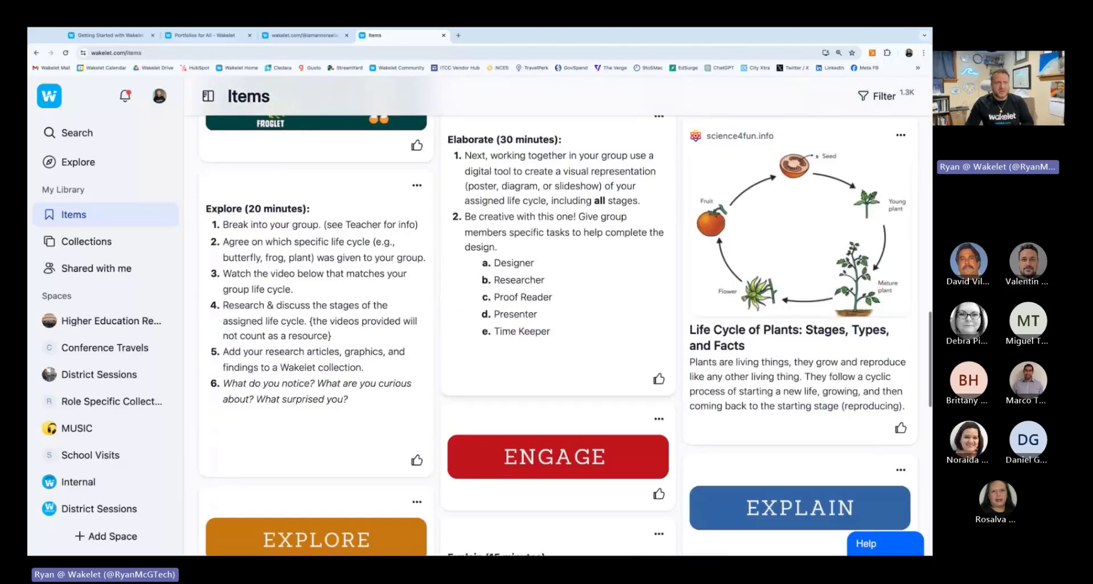
scroll(757, 207, "up", 20)
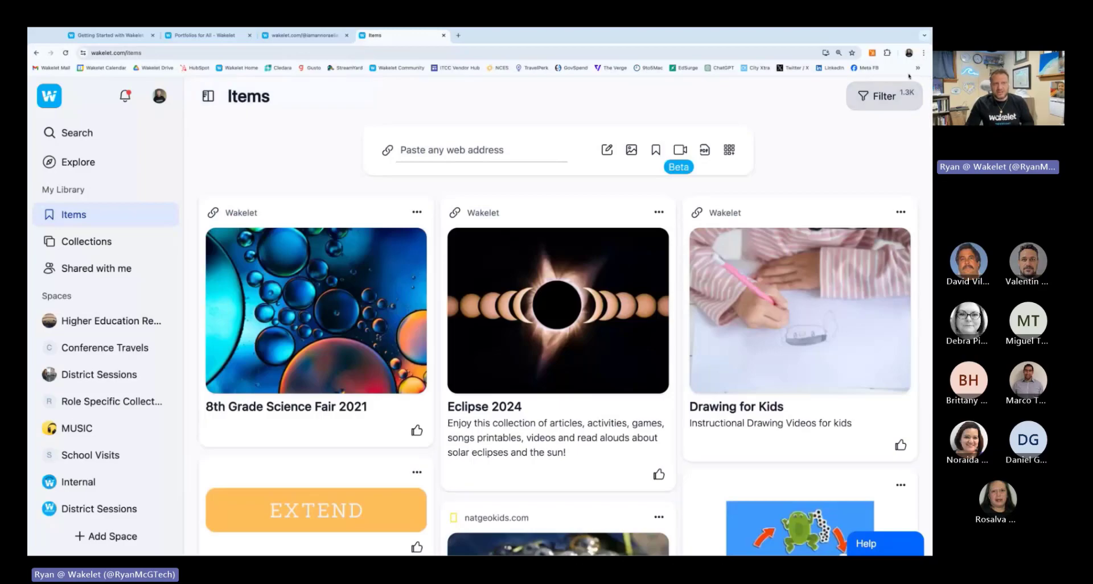
Look over the saved-items Filter panel, then switch to the Explore page.
left_click(905, 94)
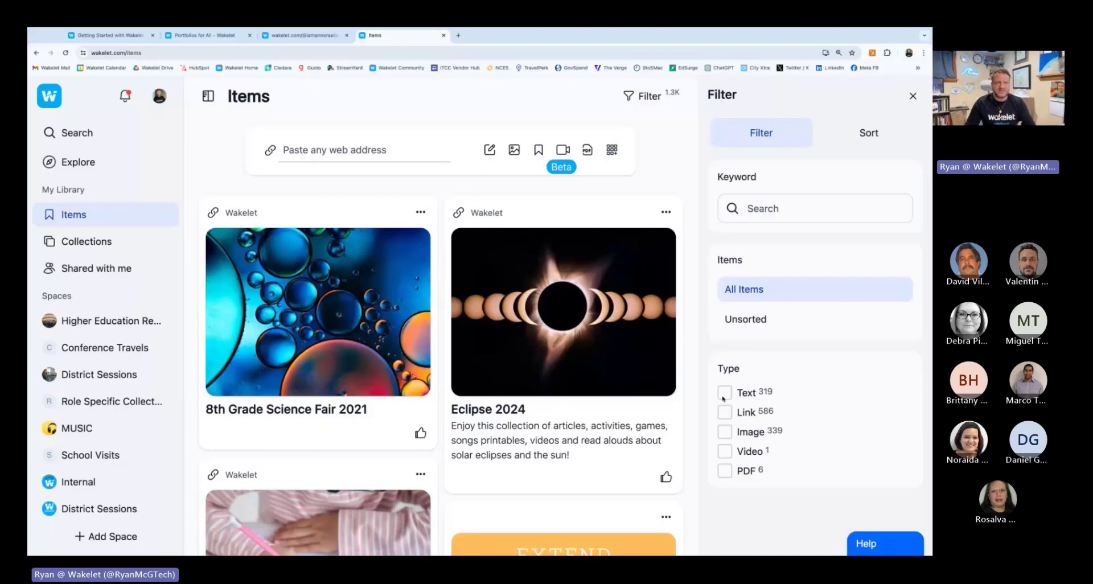
left_click(820, 133)
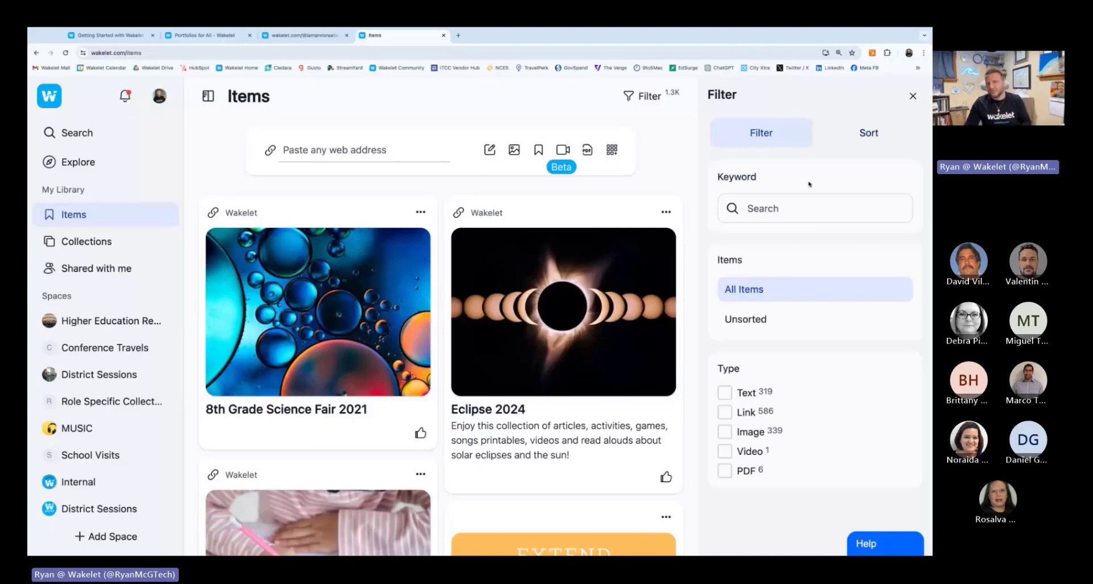
left_click(108, 167)
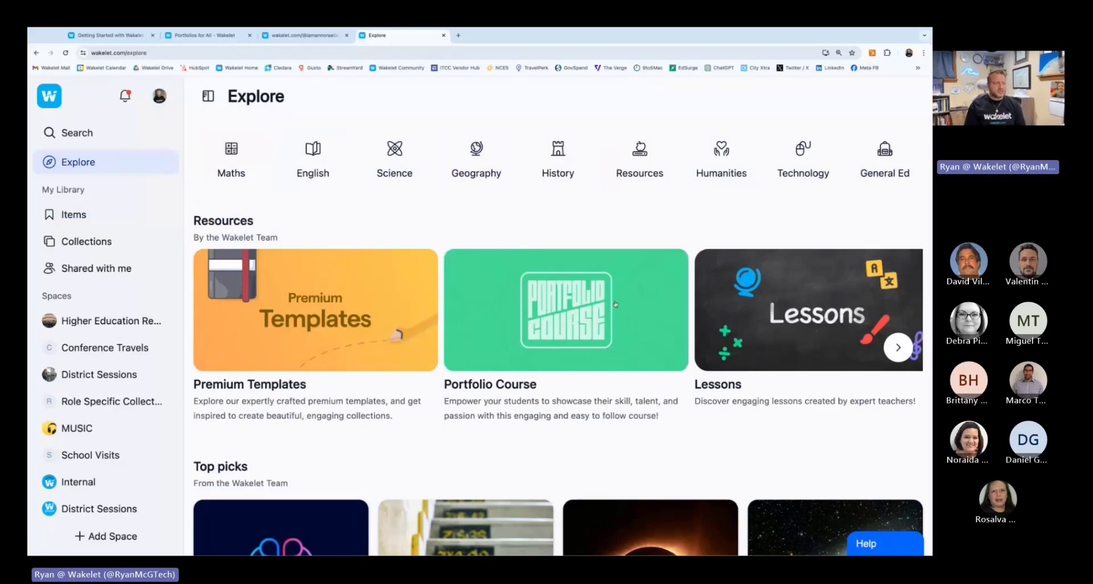
Scroll Explore and open the Lessons card under Resources.
scroll(601, 325, "down", 2)
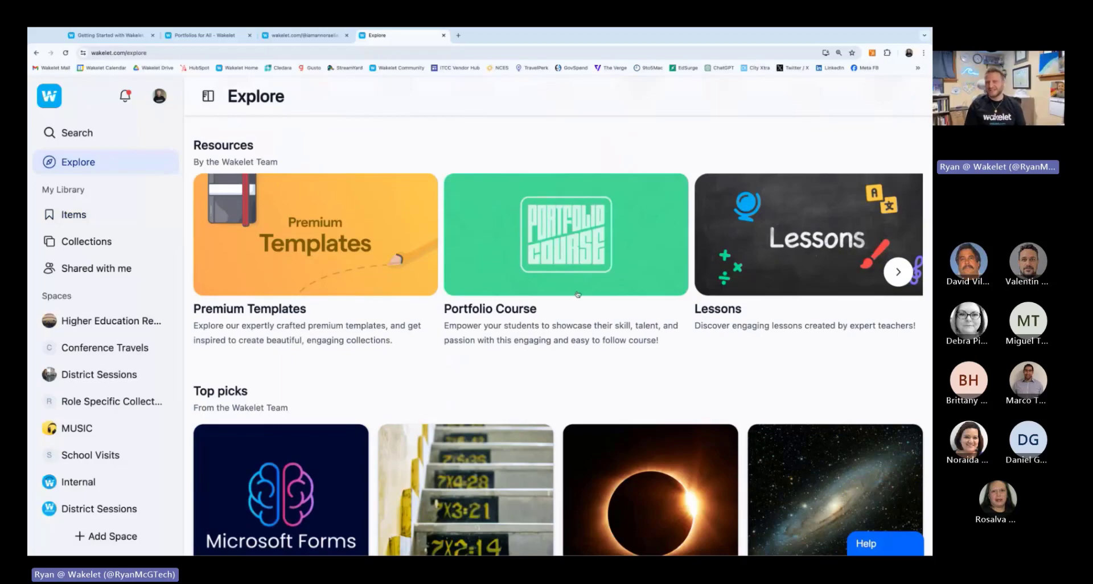
left_click(800, 240)
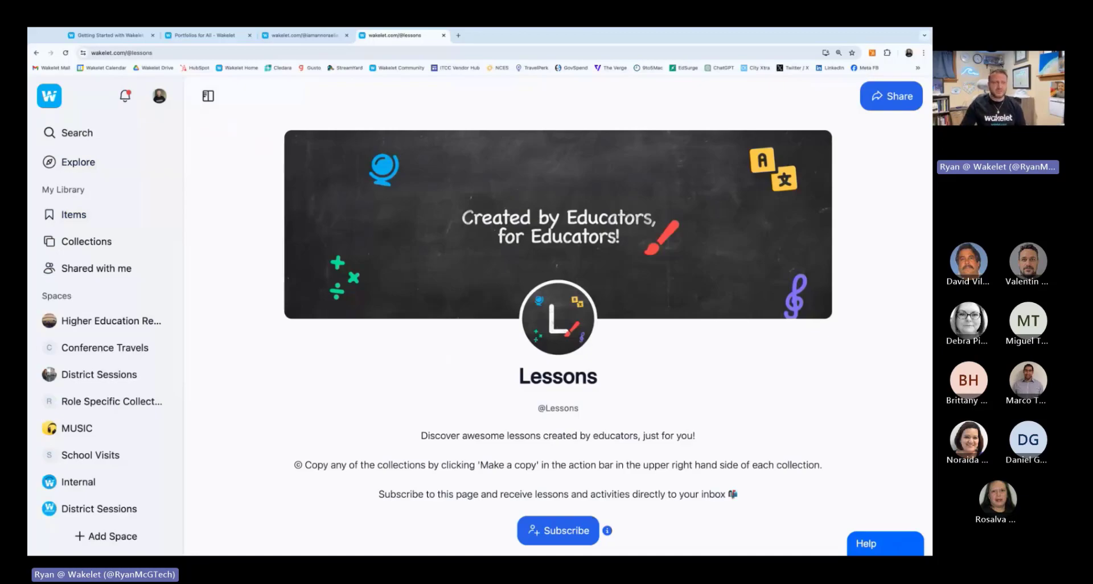
scroll(472, 304, "down", 4)
scroll(461, 290, "down", 3)
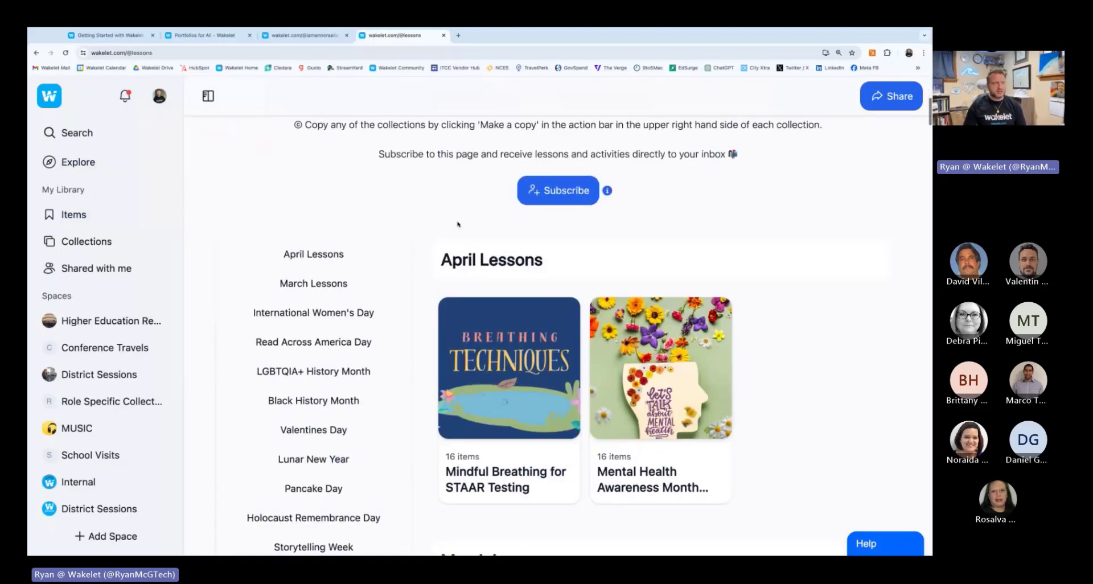
scroll(458, 224, "down", 2)
scroll(457, 224, "down", 3)
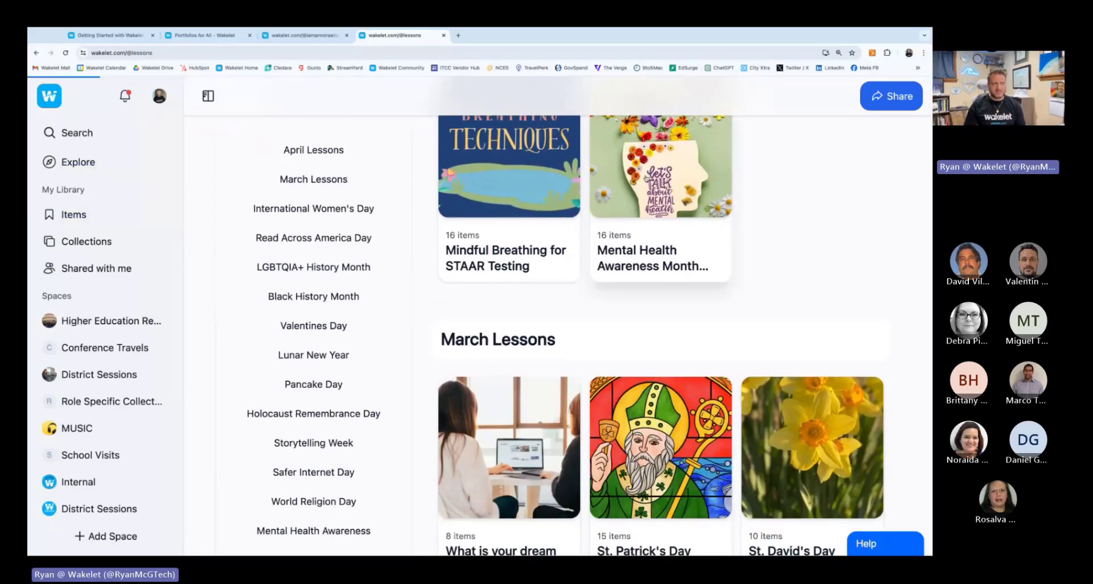
left_click(638, 278)
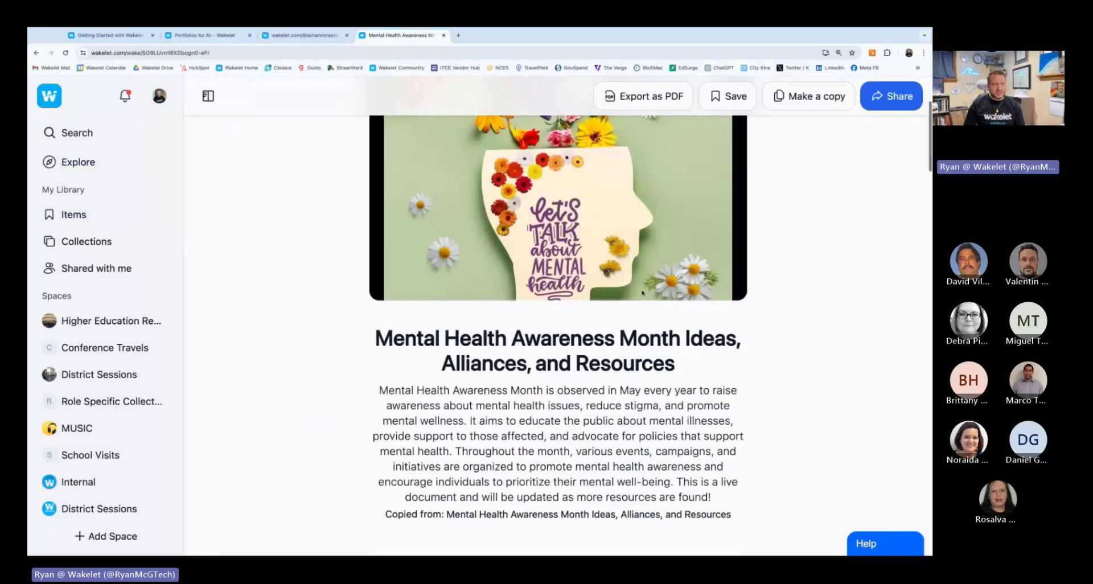
scroll(640, 284, "down", 5)
scroll(641, 290, "down", 4)
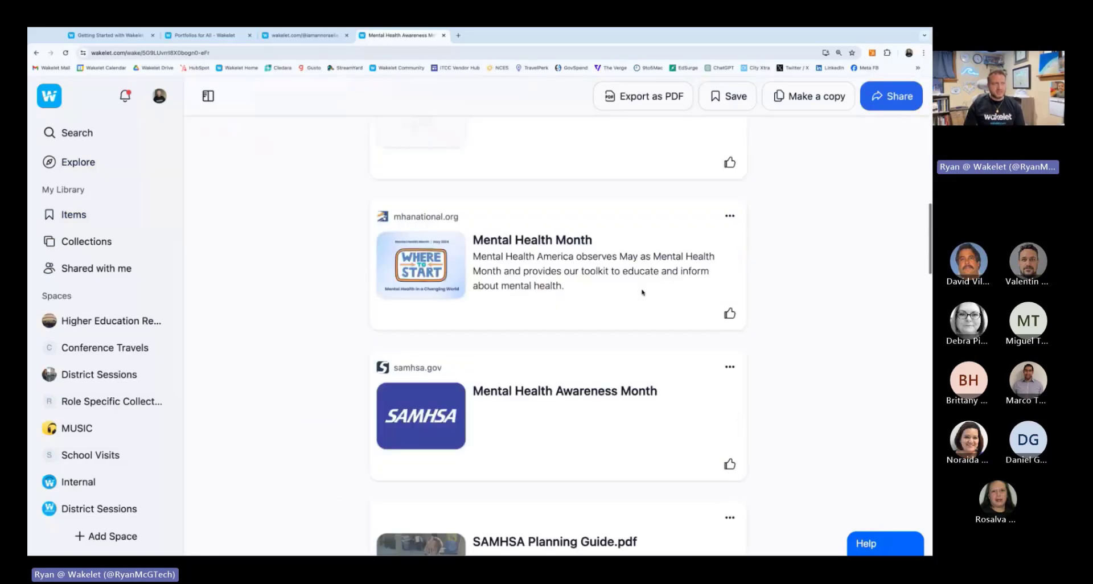
left_click(809, 96)
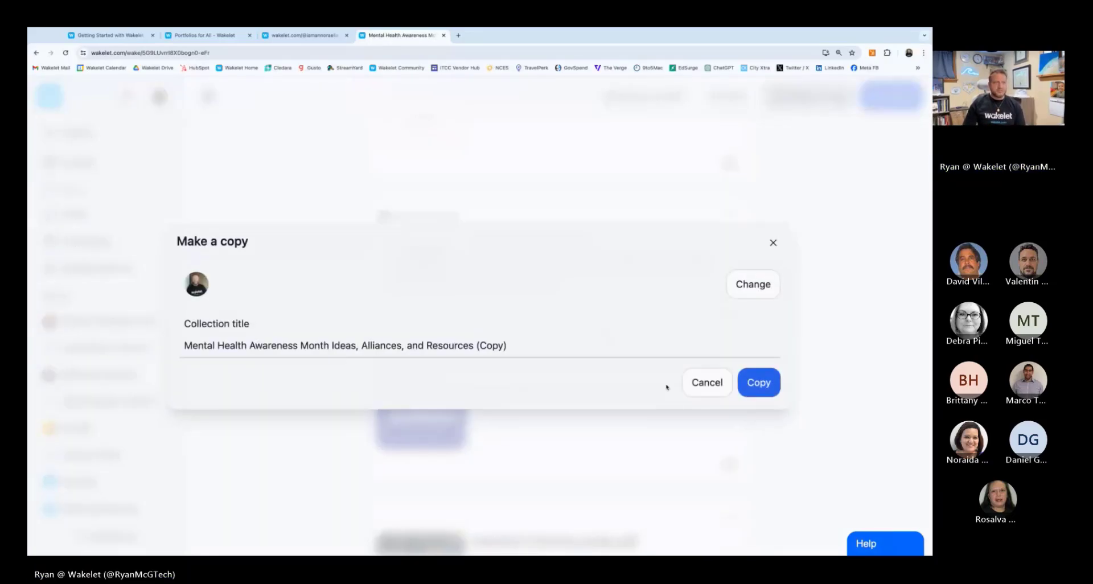
left_click(694, 385)
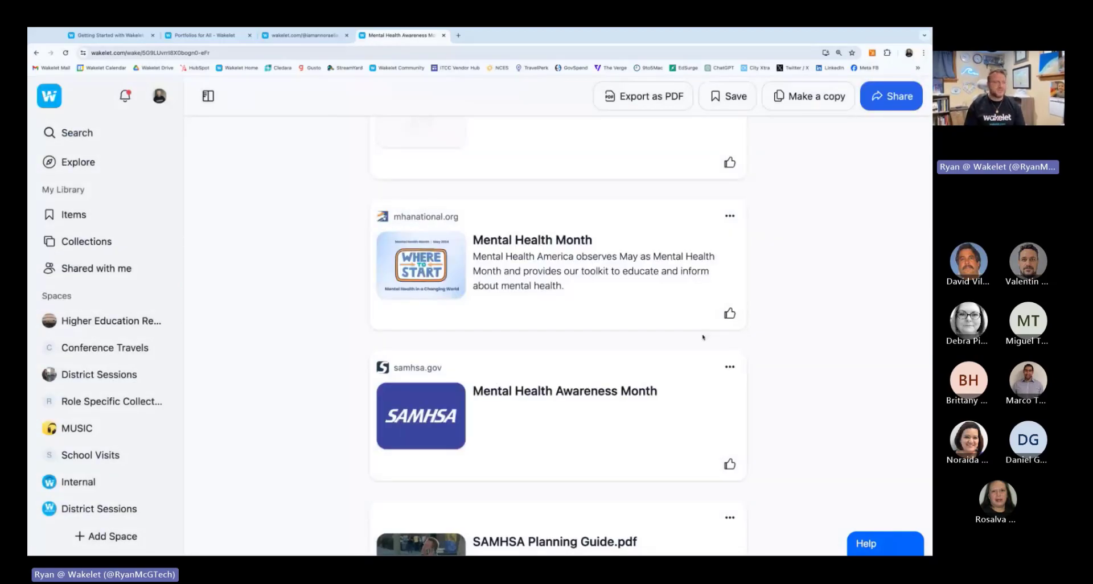
scroll(766, 274, "down", 4)
scroll(767, 274, "down", 7)
scroll(763, 273, "up", 15)
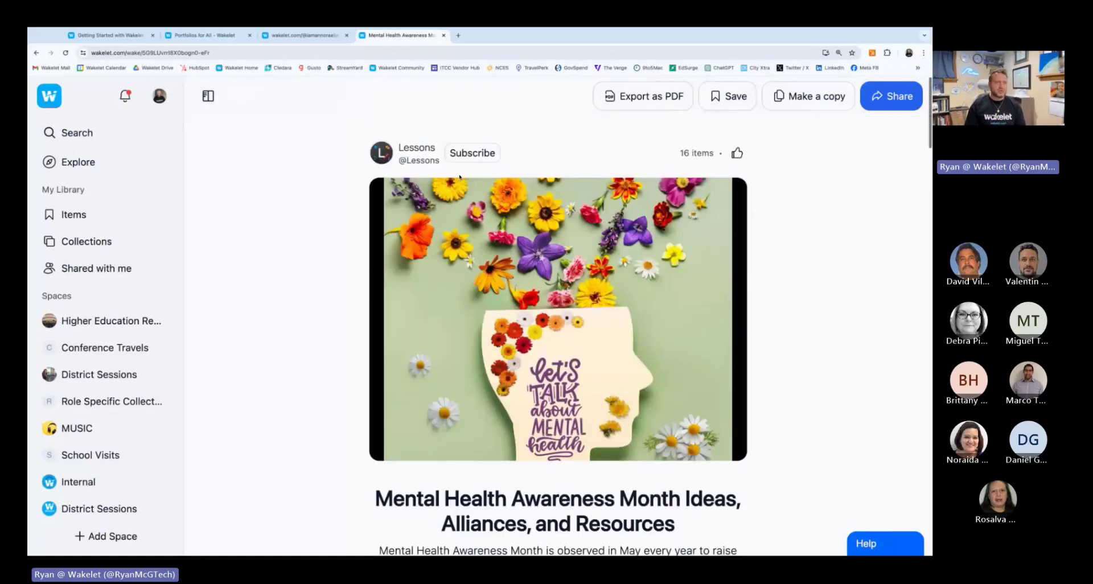
Go to the Explore page and browse the Science category collections.
left_click(79, 162)
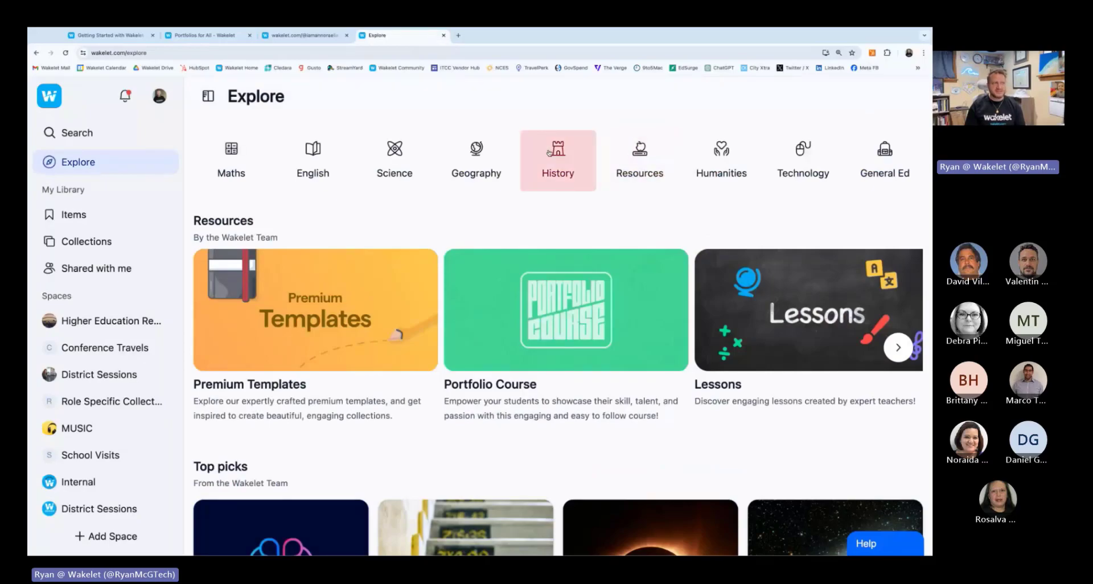
left_click(391, 153)
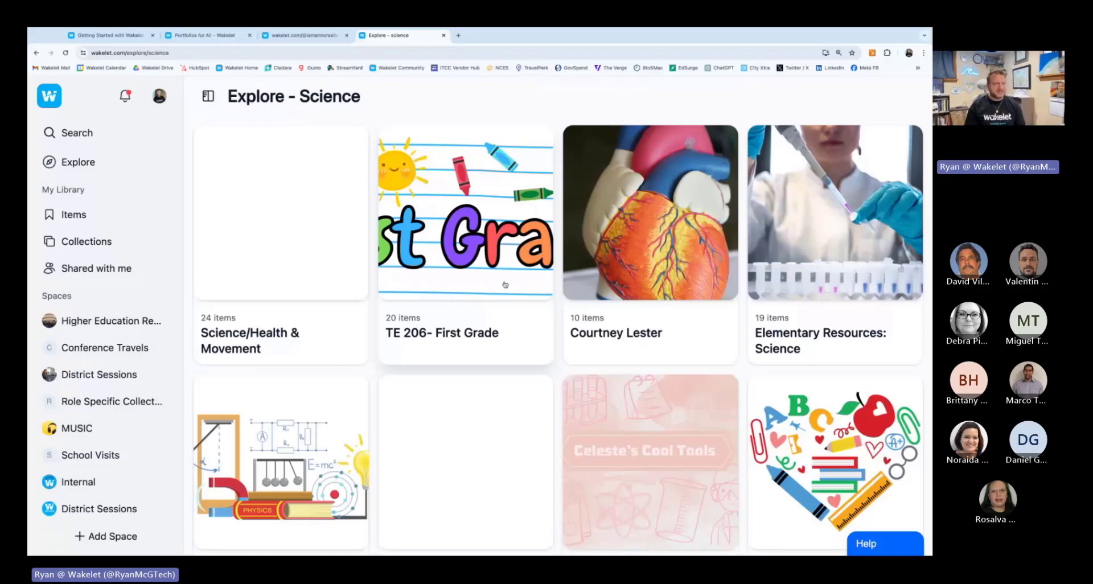
scroll(505, 285, "down", 5)
scroll(504, 284, "up", 5)
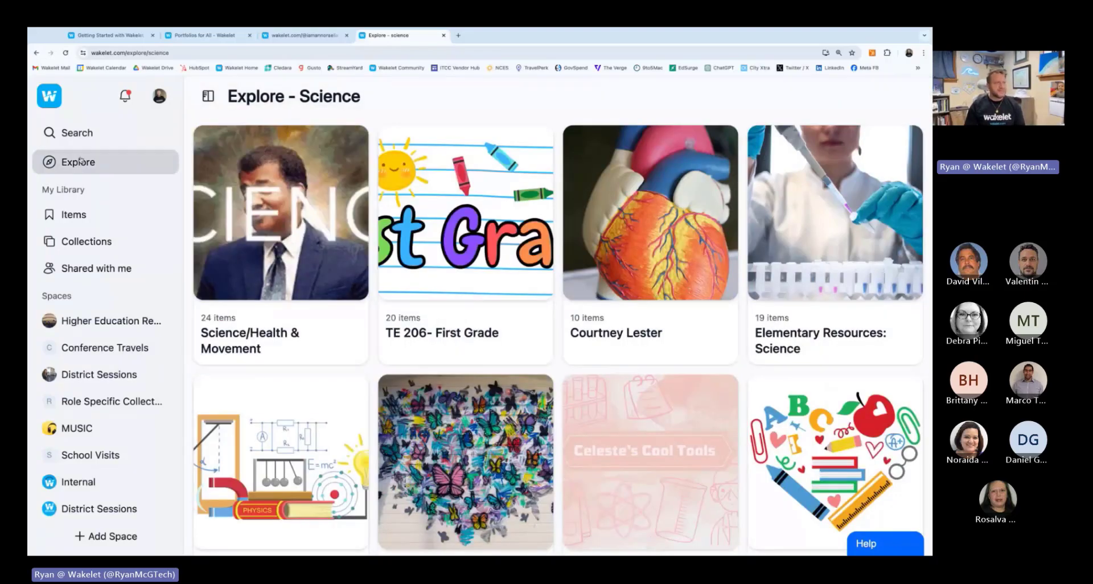
Return to Explore and look through the Wakelet Portfolio Course and its modules.
left_click(81, 168)
scroll(321, 316, "down", 7)
left_click(319, 315)
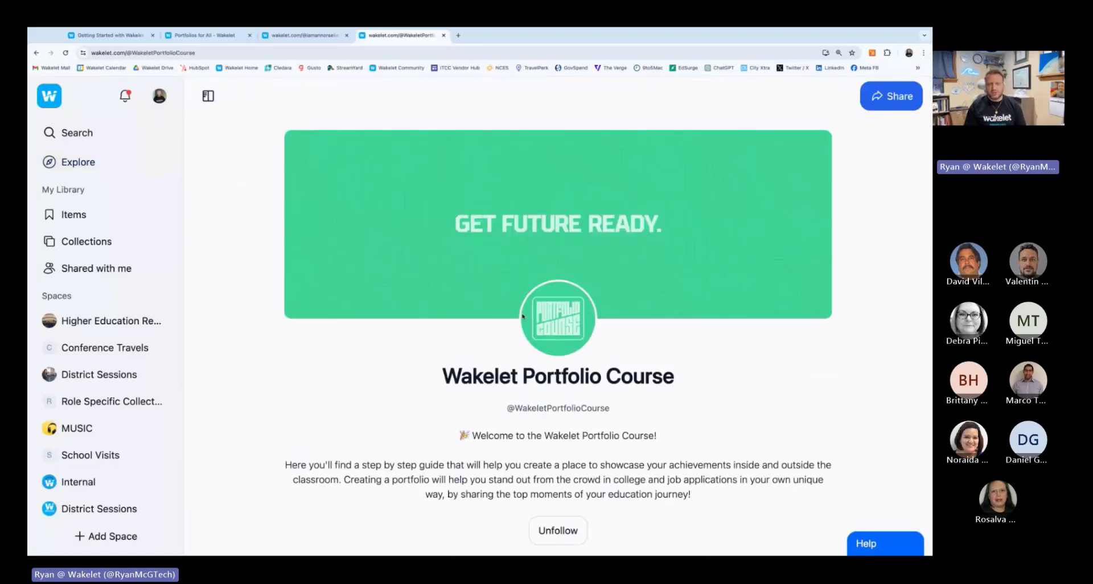
scroll(476, 324, "down", 10)
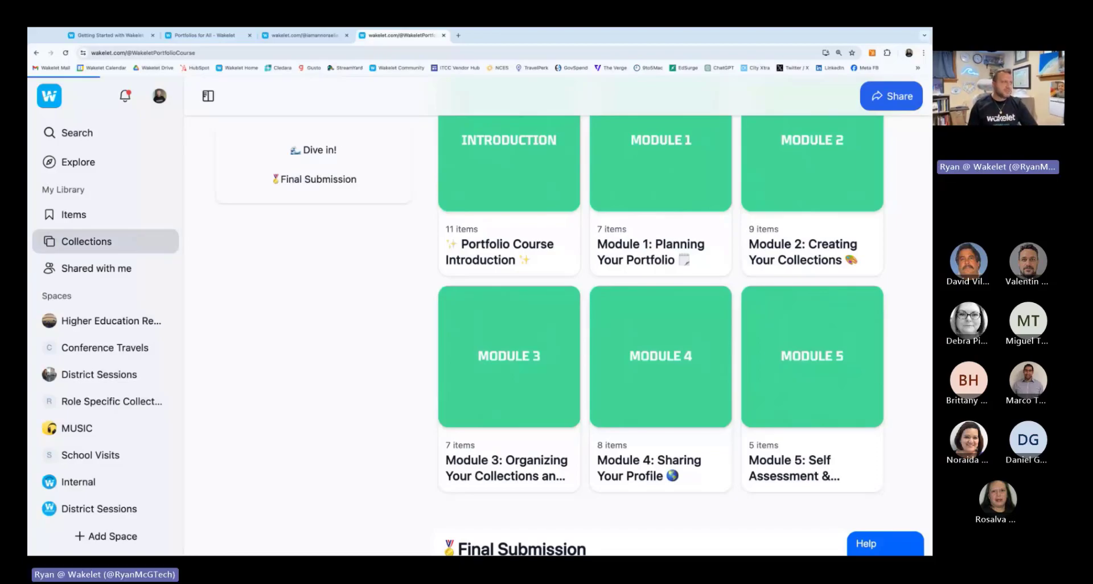
From the Portfolios for All tab, open your collections list and start a new collection.
left_click(184, 34)
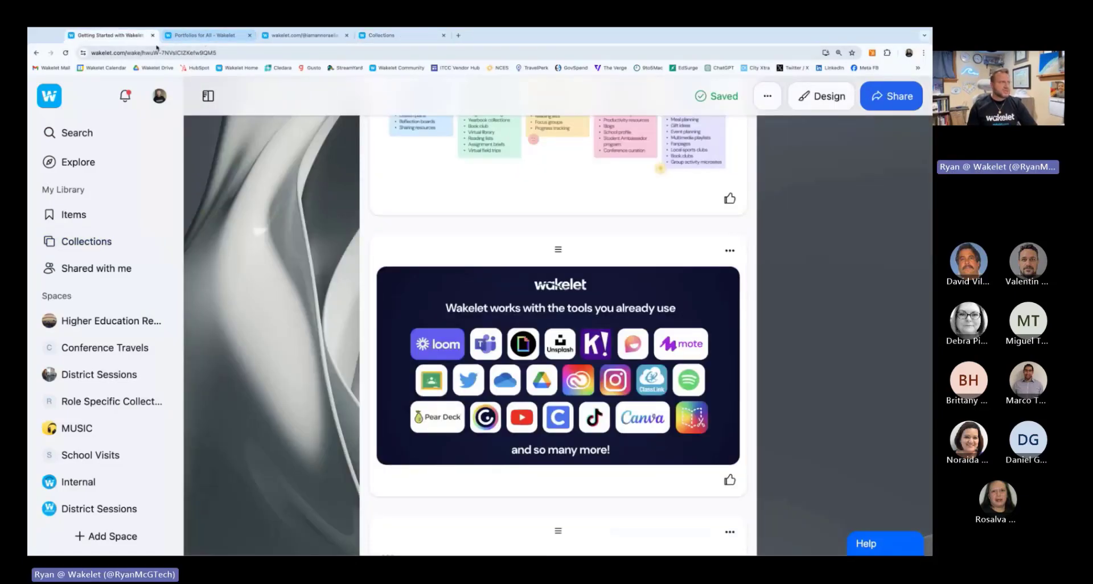
left_click(117, 241)
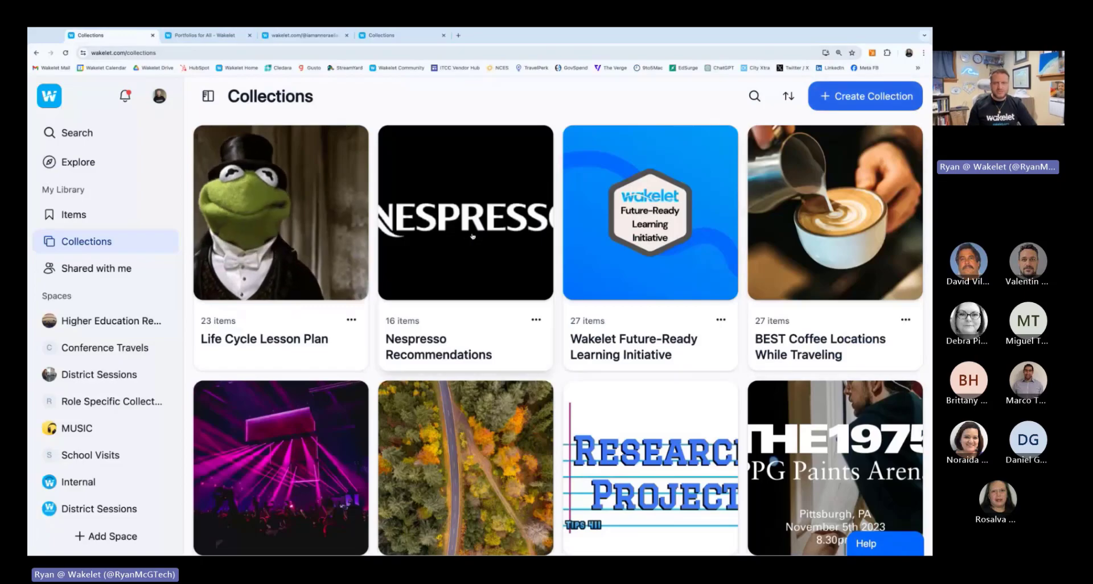
left_click(836, 101)
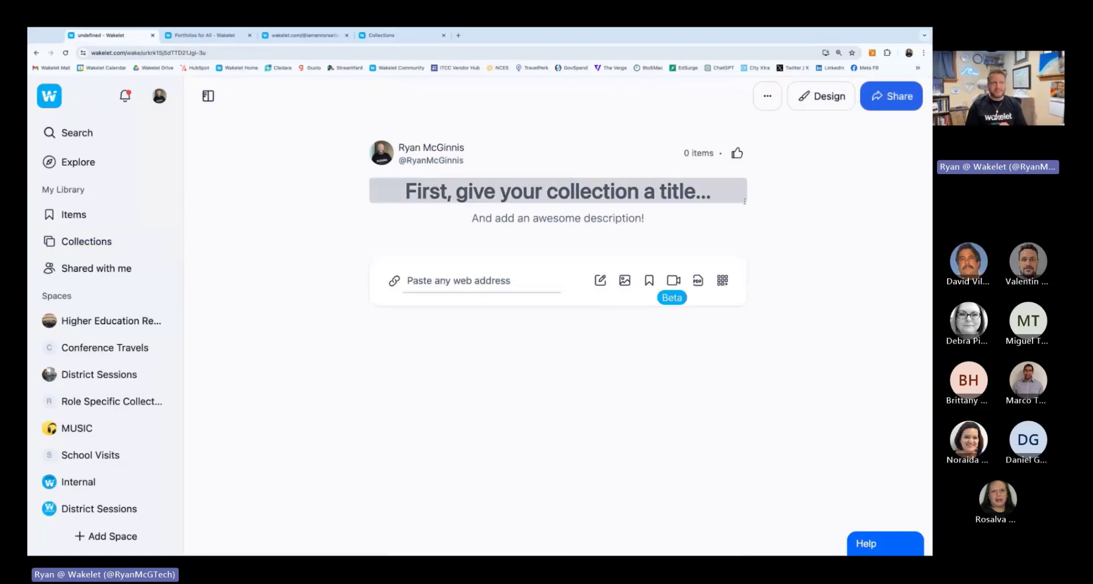
Title the collection 'PSJA Demo' with the description 'Thursday, May 2nd'.
left_click(558, 191)
type("PSJA Demo")
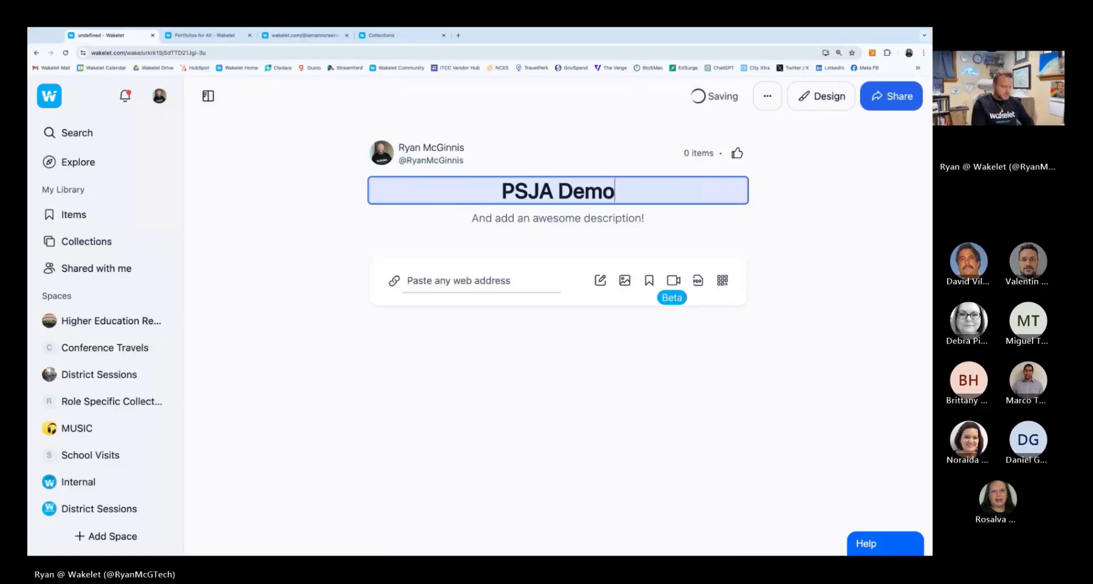
left_click(580, 223)
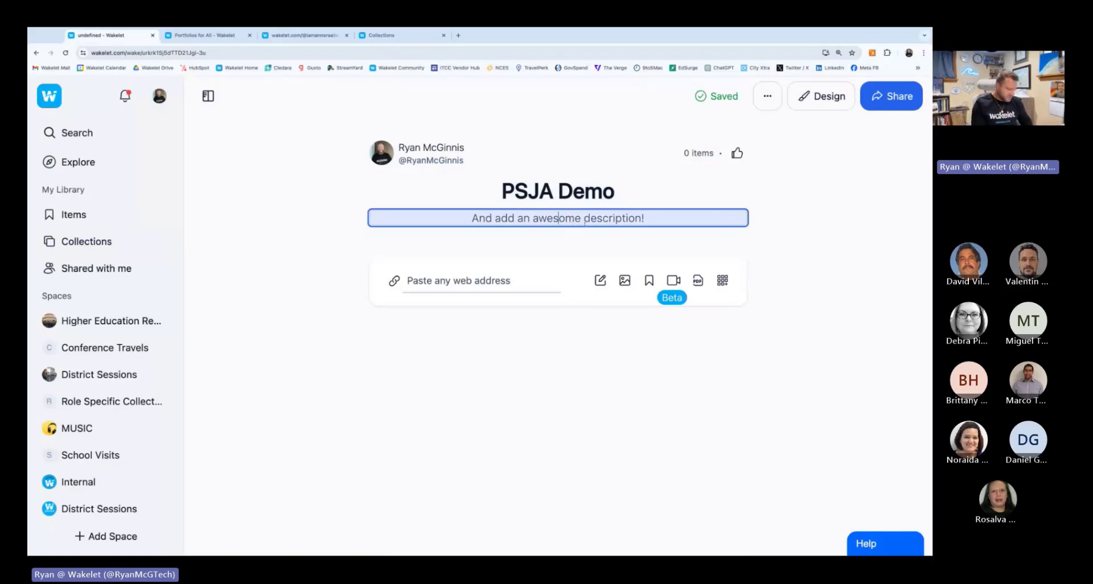
type("Thursd")
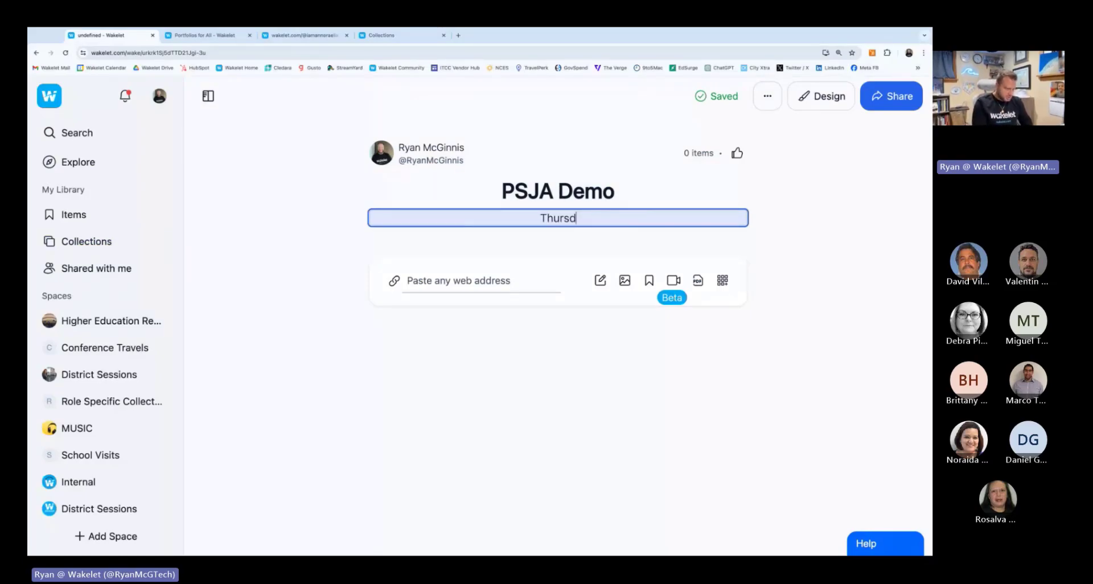
type("ay, MAY")
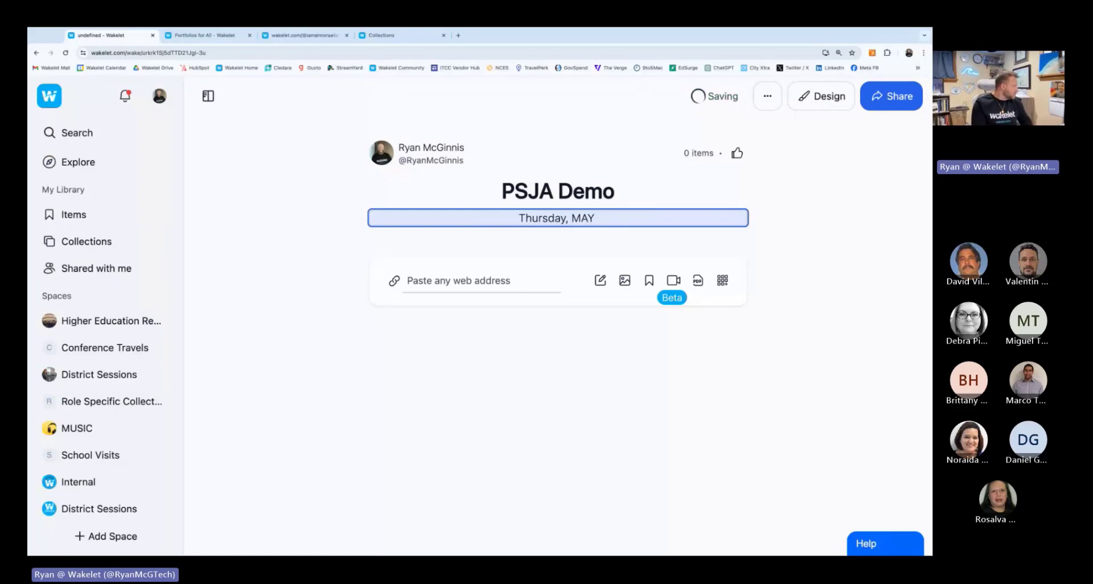
key("BackSpace")
key("BackSpace")
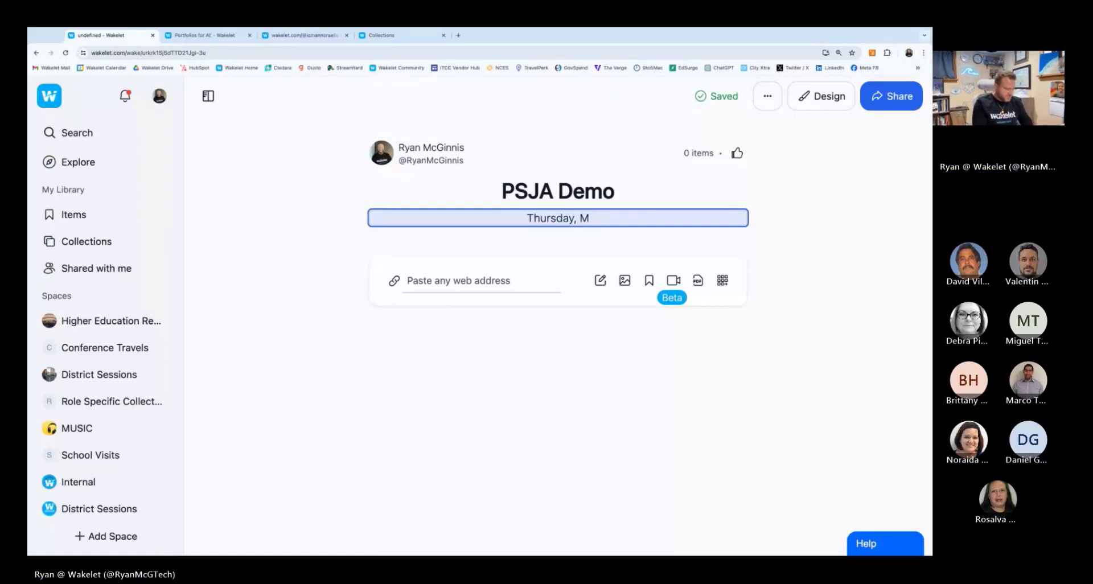
type("ay 2nd")
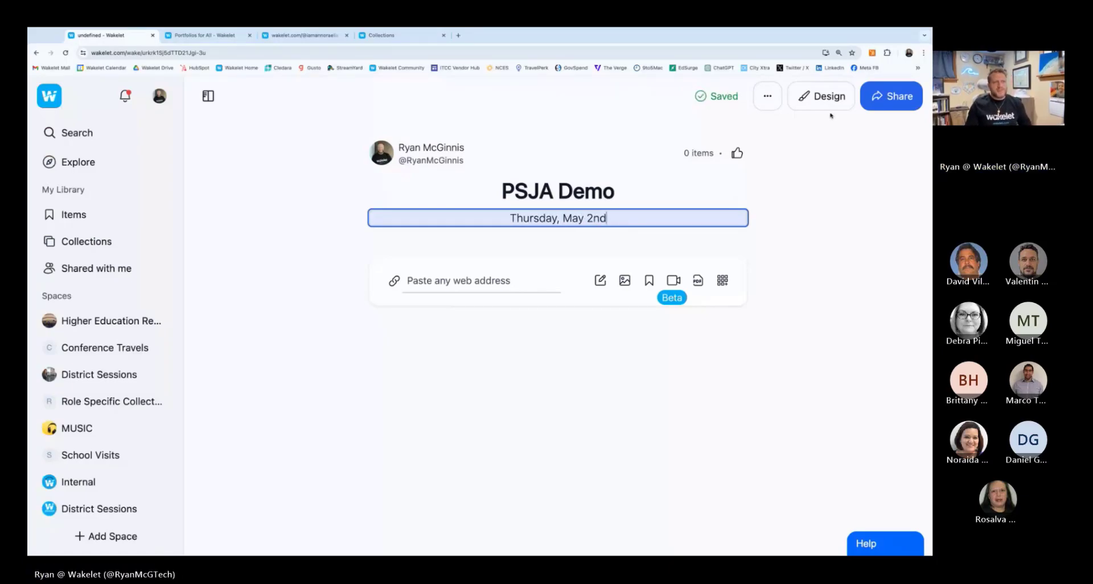
Set the collection's cover image to a palm-tree photo from Unsplash.
left_click(827, 103)
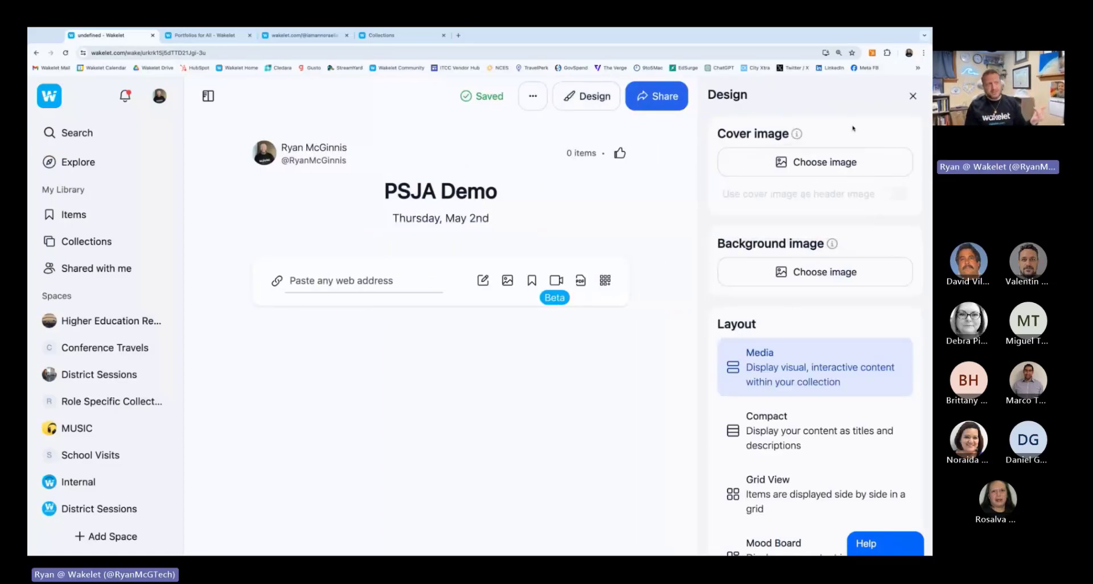
left_click(820, 165)
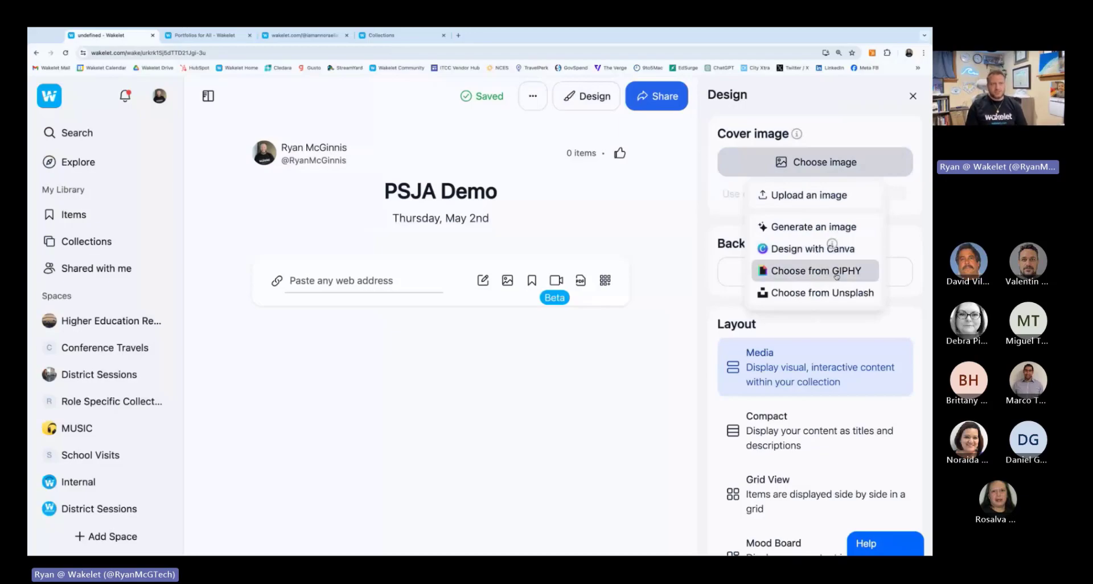
left_click(823, 293)
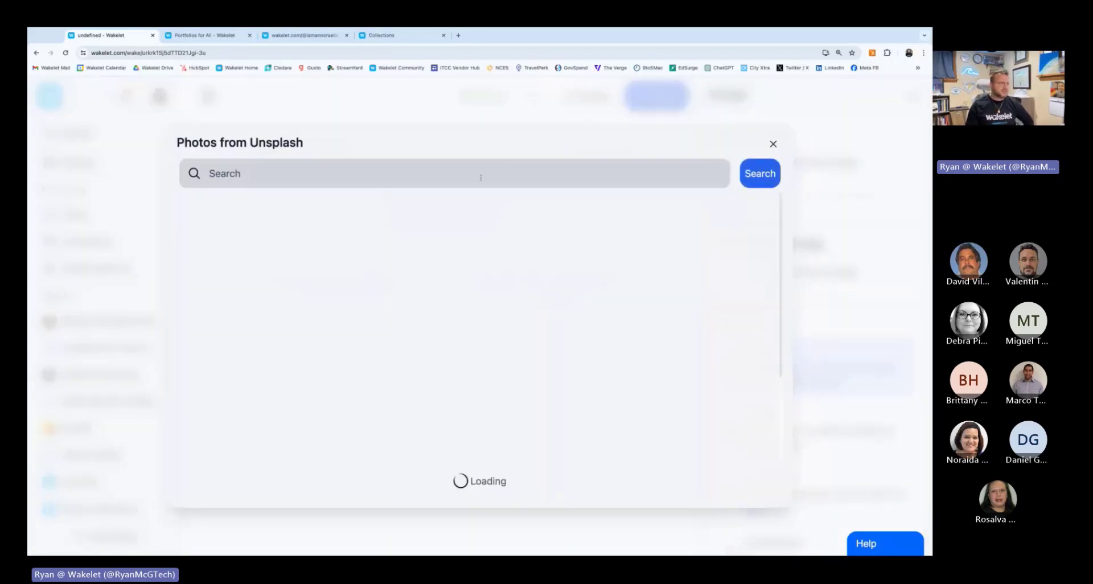
left_click(480, 177)
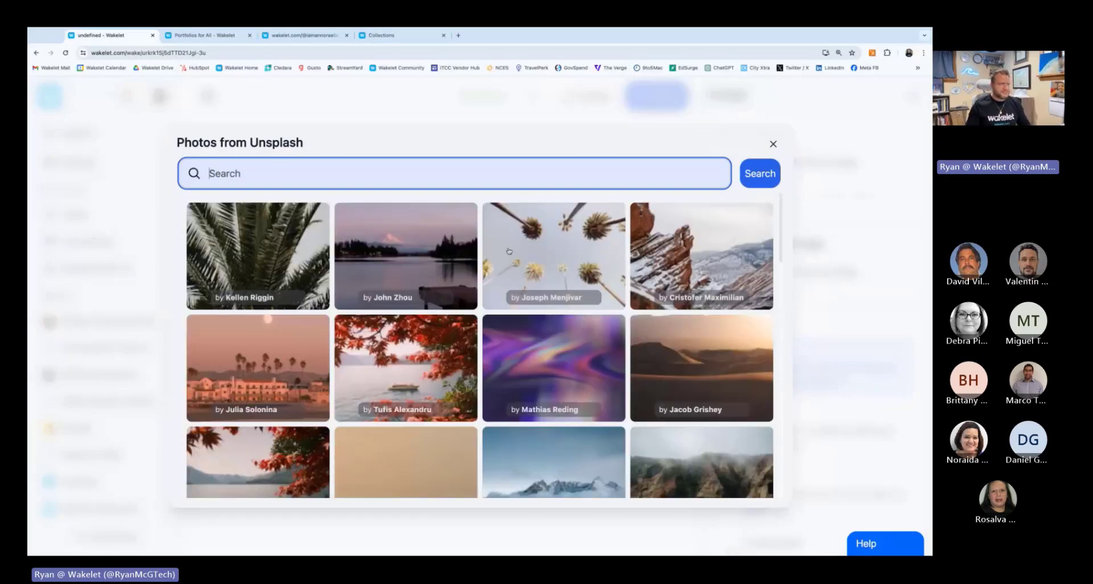
left_click(509, 251)
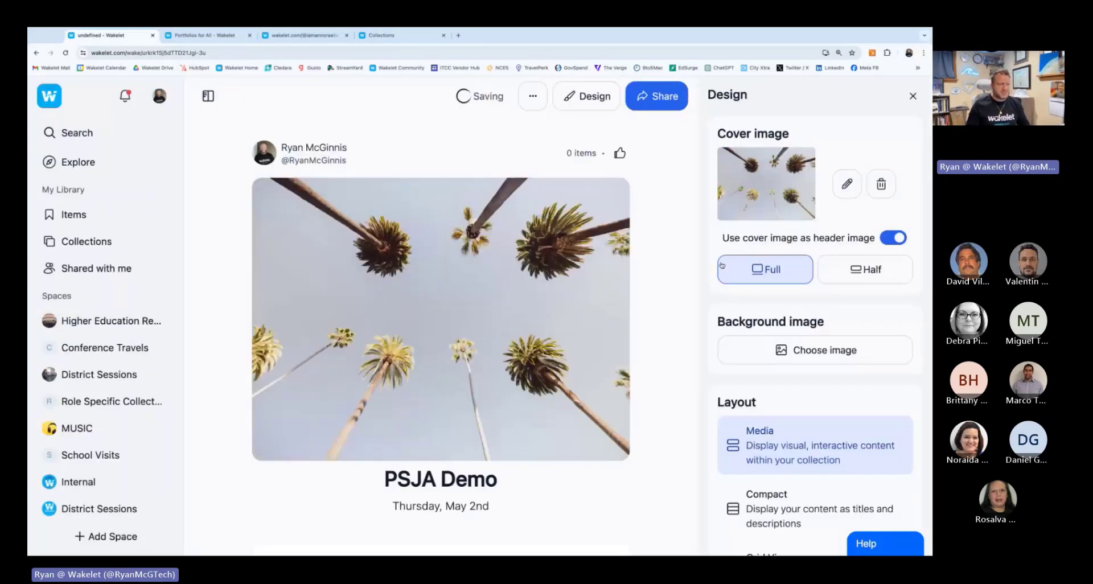
Set the background image to a sand-and-sea photo from Unsplash.
left_click(870, 347)
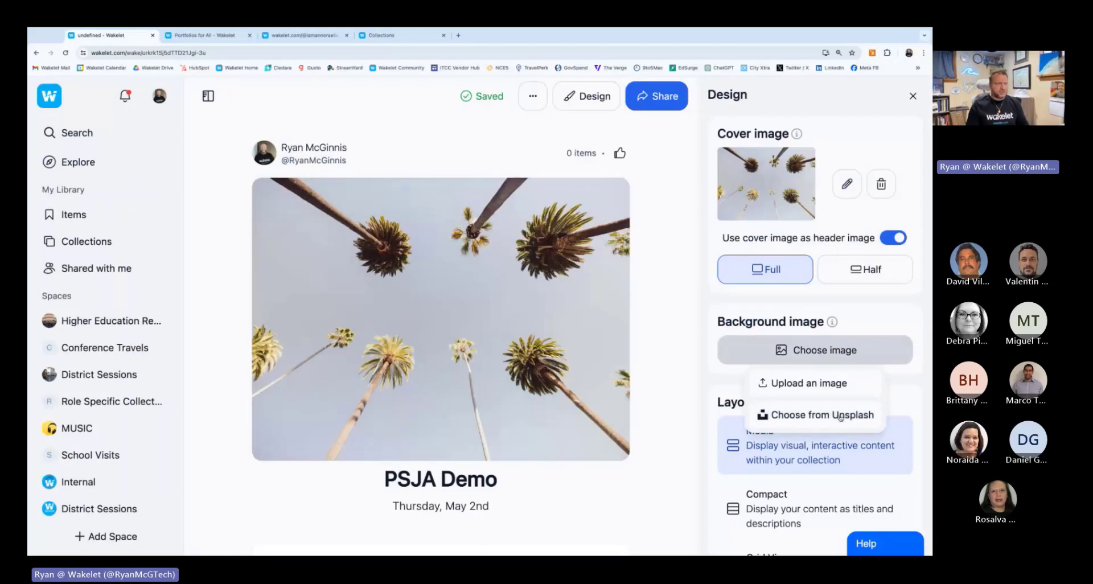
left_click(841, 417)
scroll(427, 272, "down", 4)
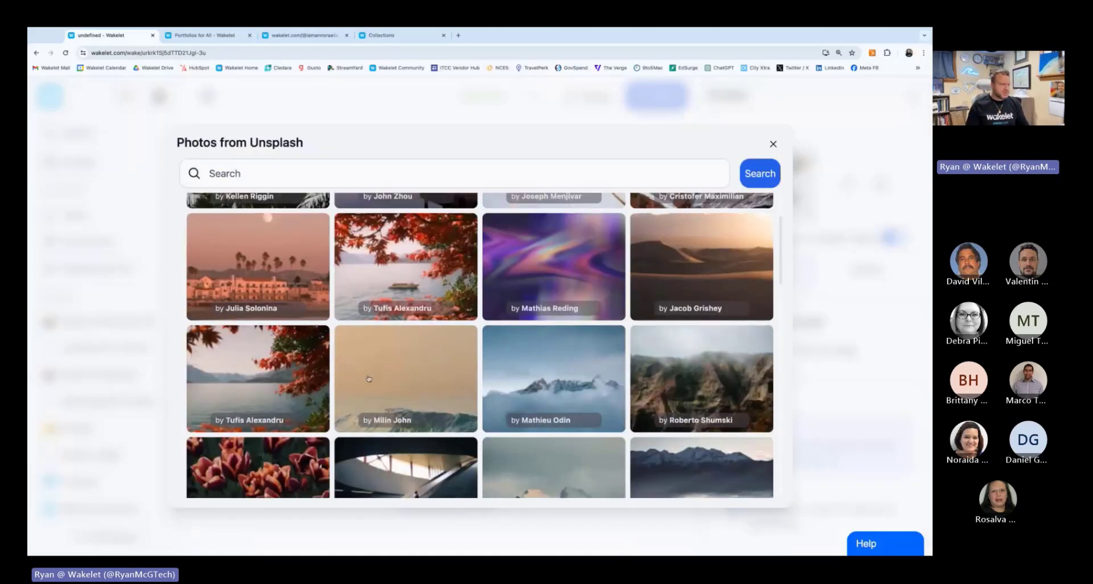
left_click(424, 294)
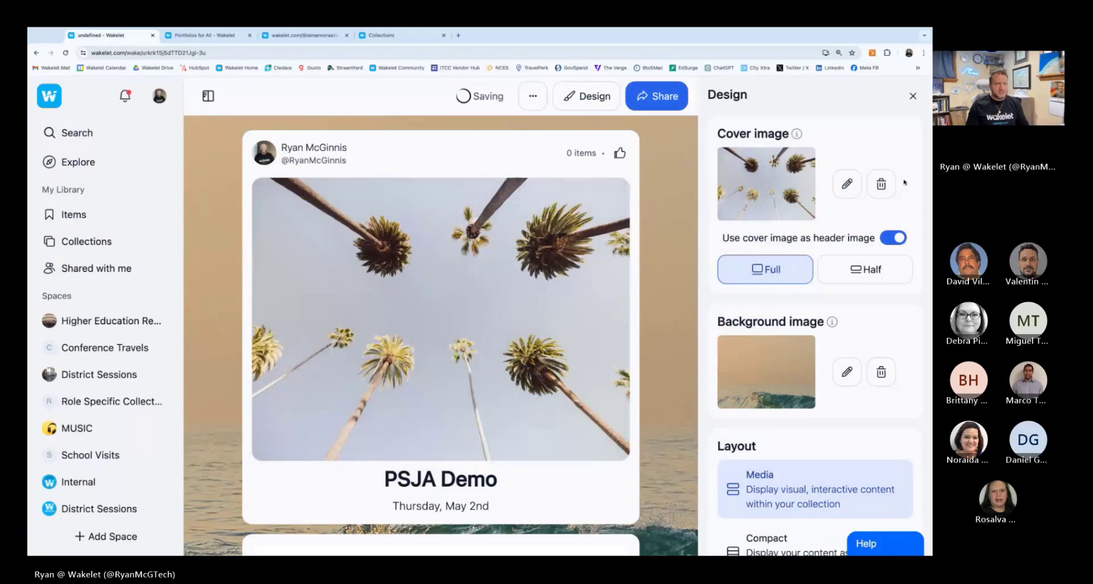
On the Portfolios for All collection, try the compact titles layout and then the grid layout.
scroll(791, 282, "down", 4)
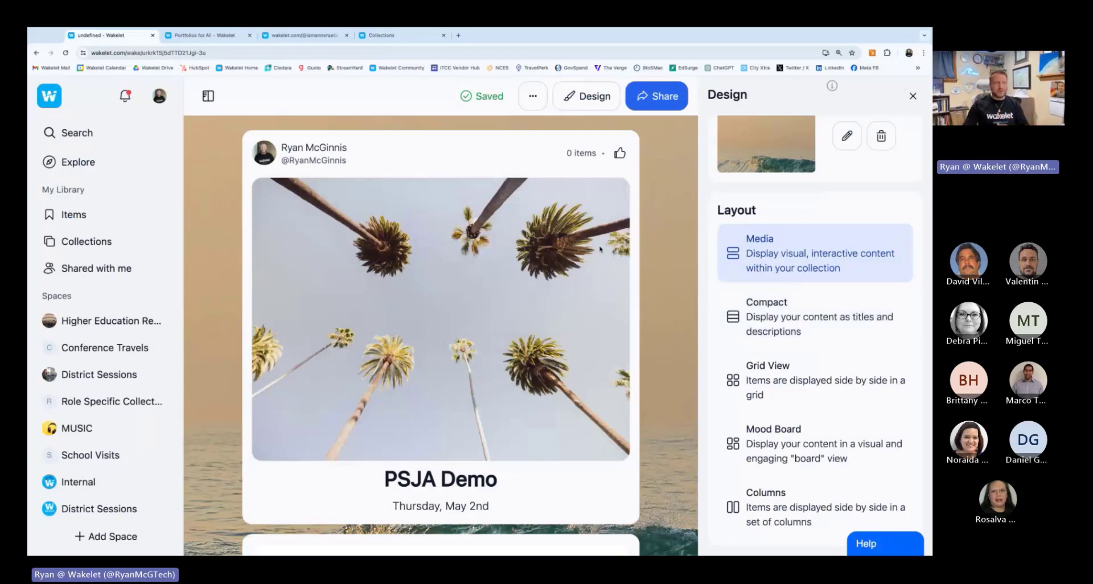
left_click(233, 35)
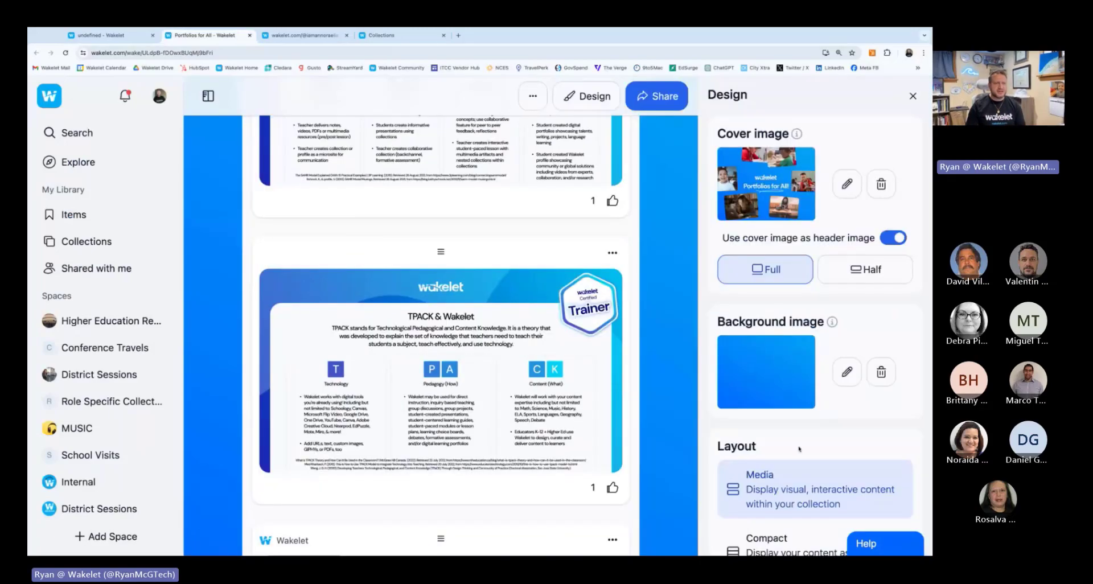
scroll(800, 450, "down", 4)
left_click(720, 317)
scroll(647, 315, "down", 1)
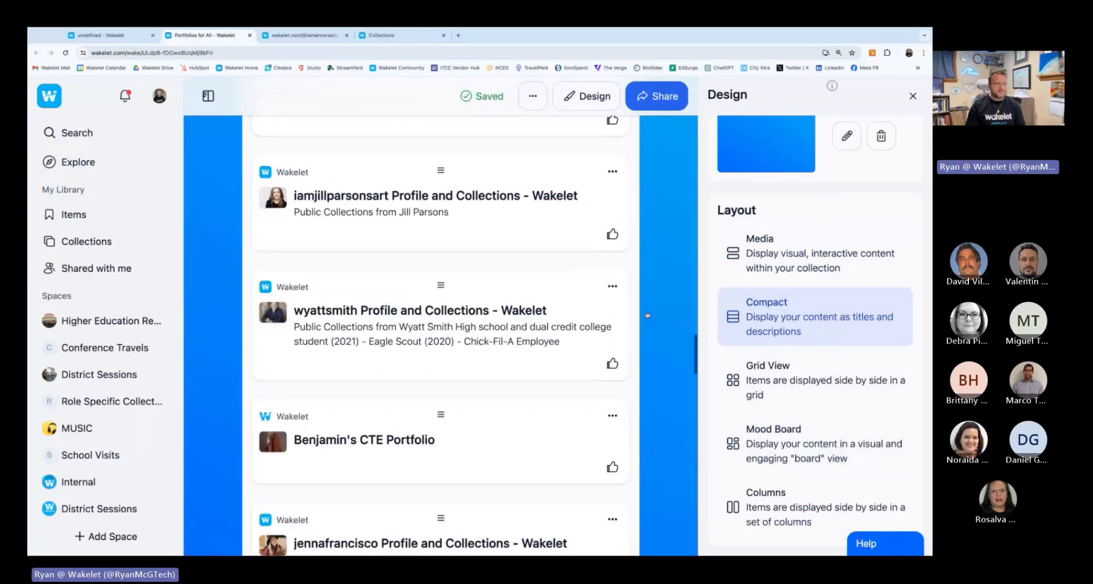
left_click(783, 378)
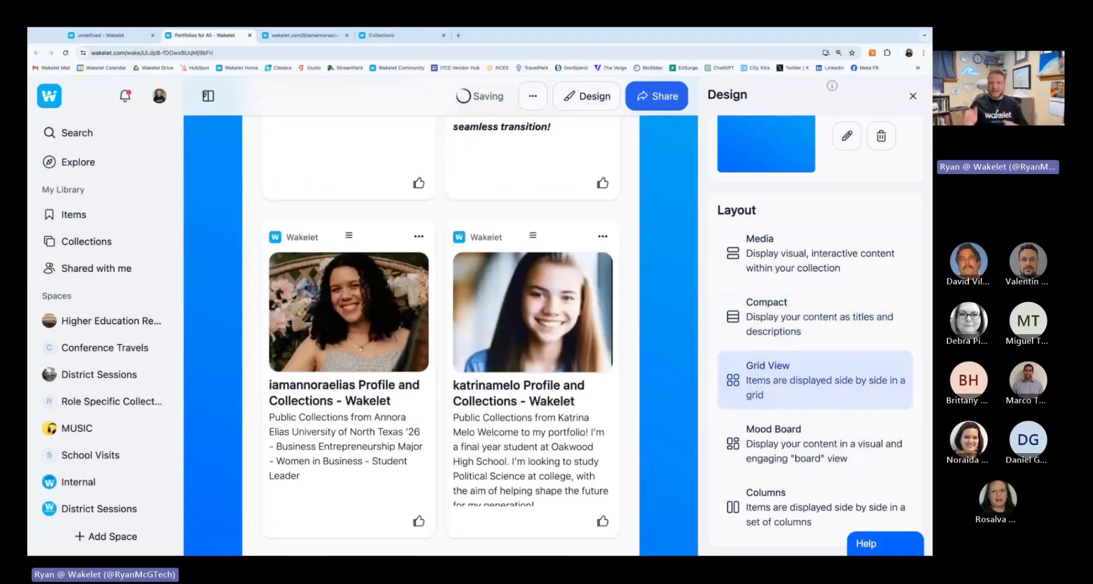
Switch Portfolios for All to the mood board layout and close the design settings.
scroll(612, 262, "down", 2)
scroll(624, 256, "down", 3)
scroll(625, 256, "down", 5)
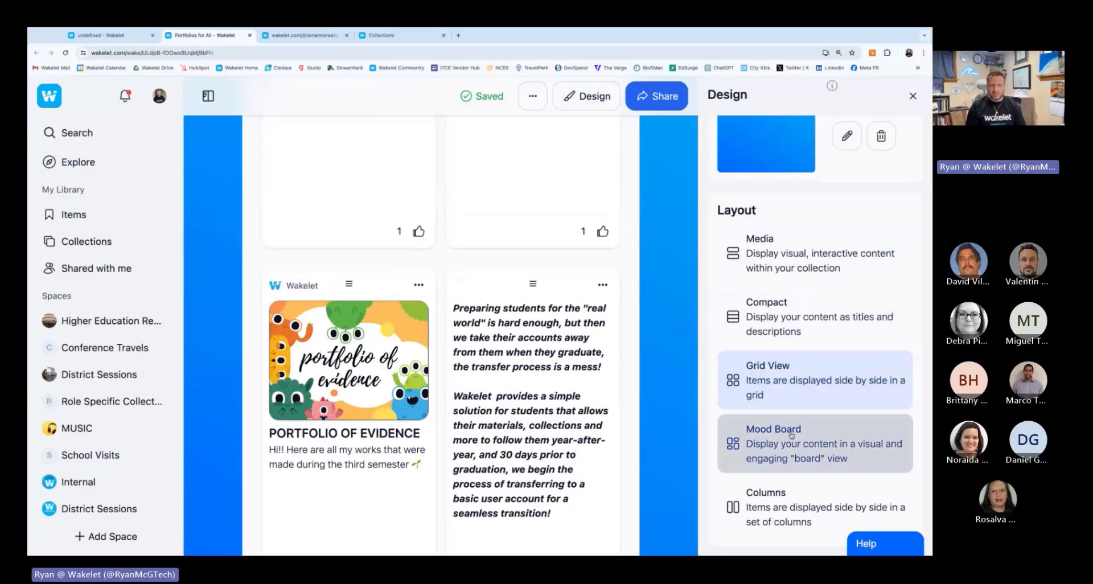
left_click(791, 435)
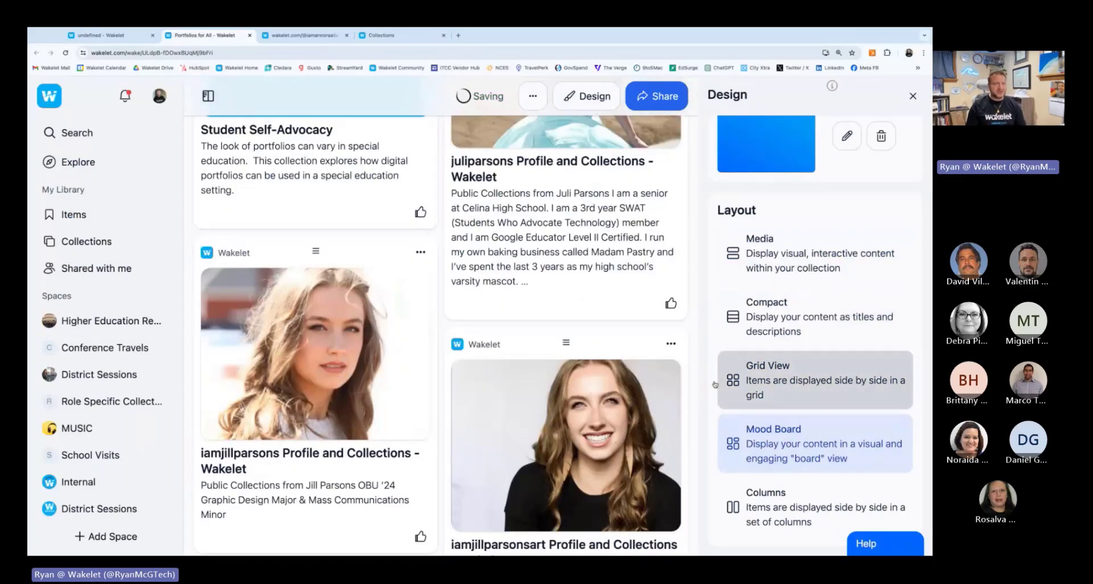
scroll(610, 373, "up", 7)
left_click(914, 96)
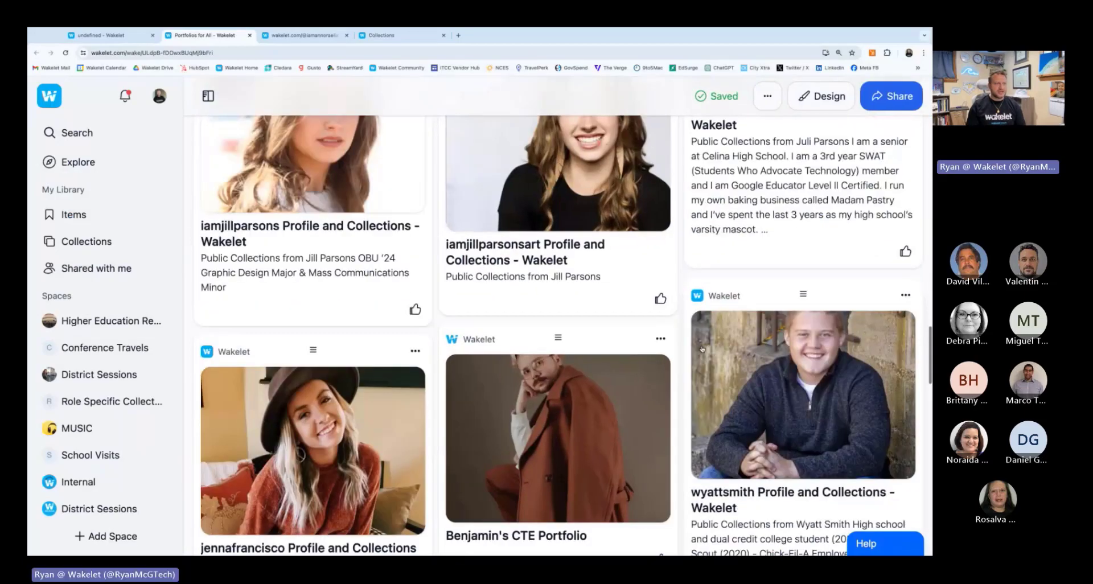
scroll(702, 349, "up", 10)
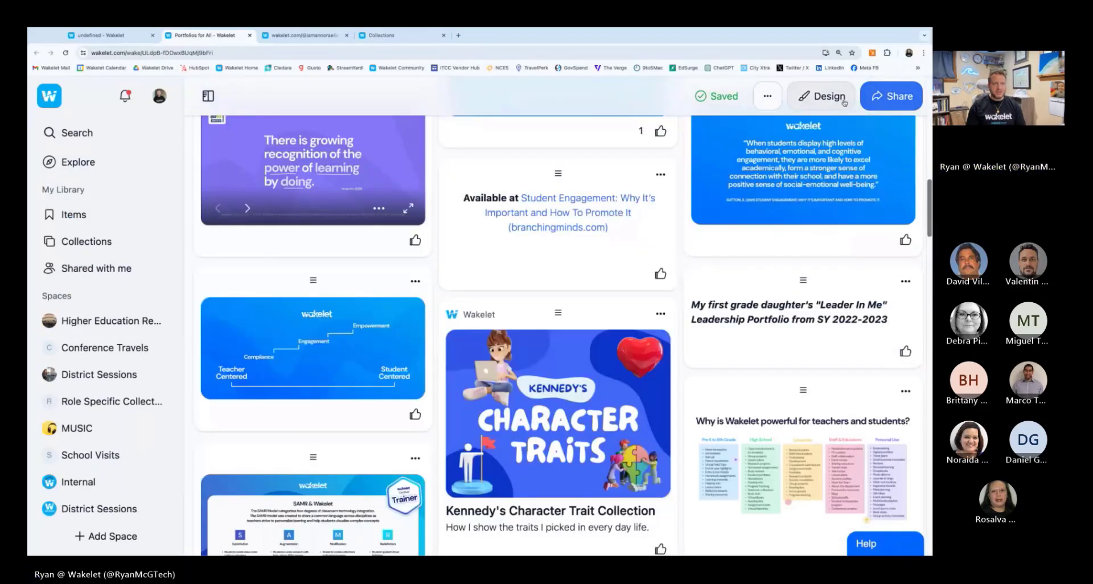
Try the Columns layout, settle on Media, and review the collection with design settings closed.
left_click(825, 95)
scroll(811, 369, "down", 4)
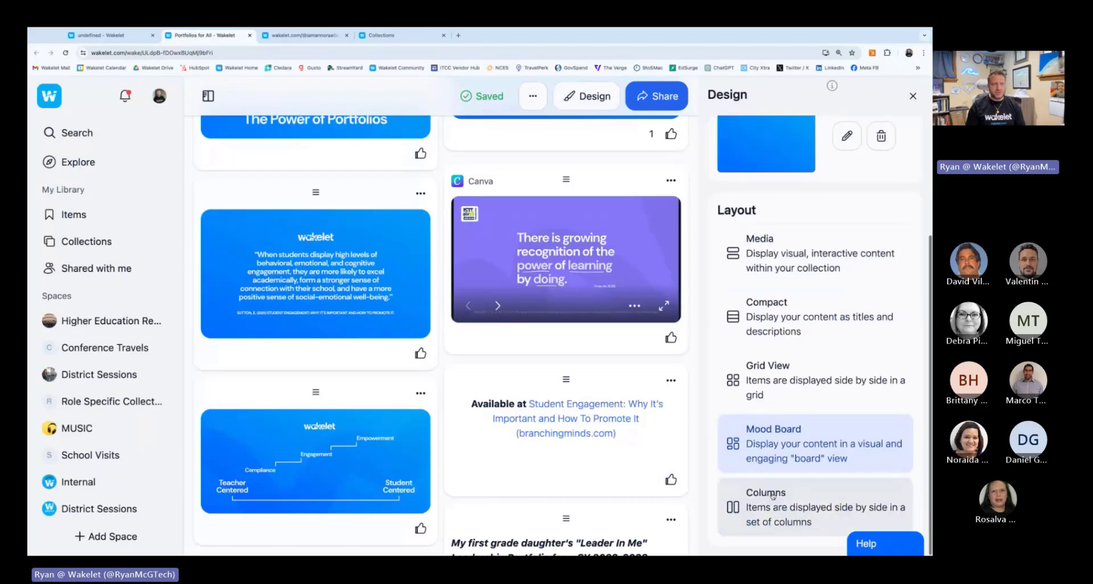
left_click(772, 496)
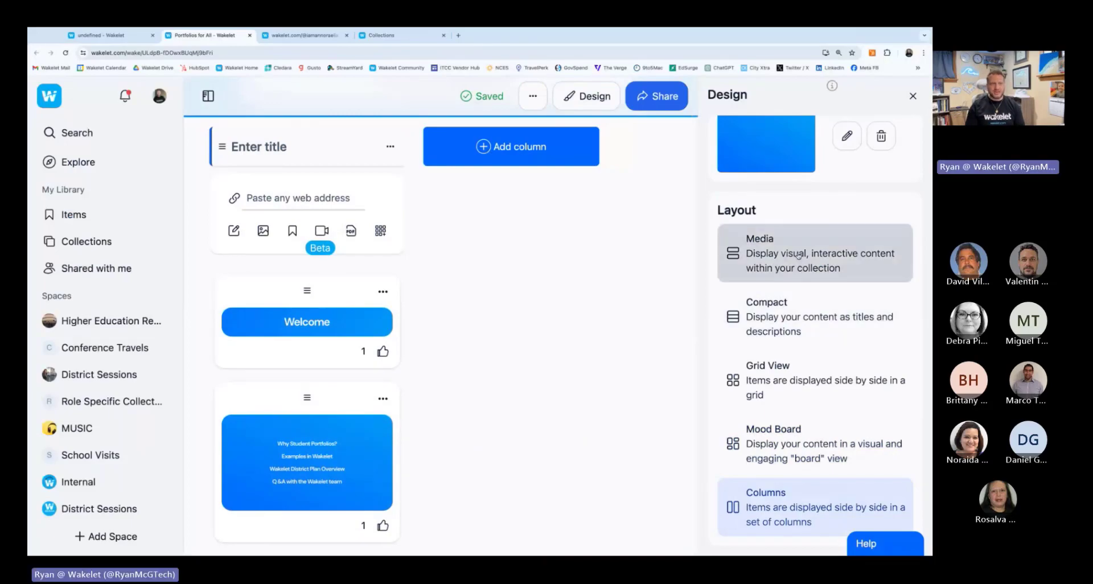
left_click(763, 254)
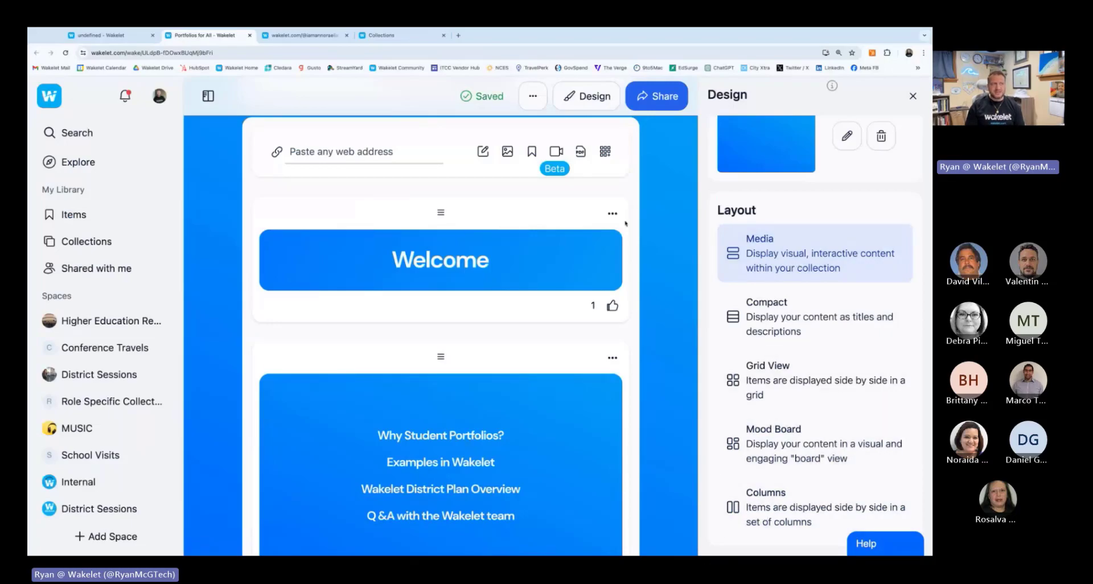
left_click(911, 98)
scroll(774, 308, "down", 10)
scroll(774, 308, "down", 4)
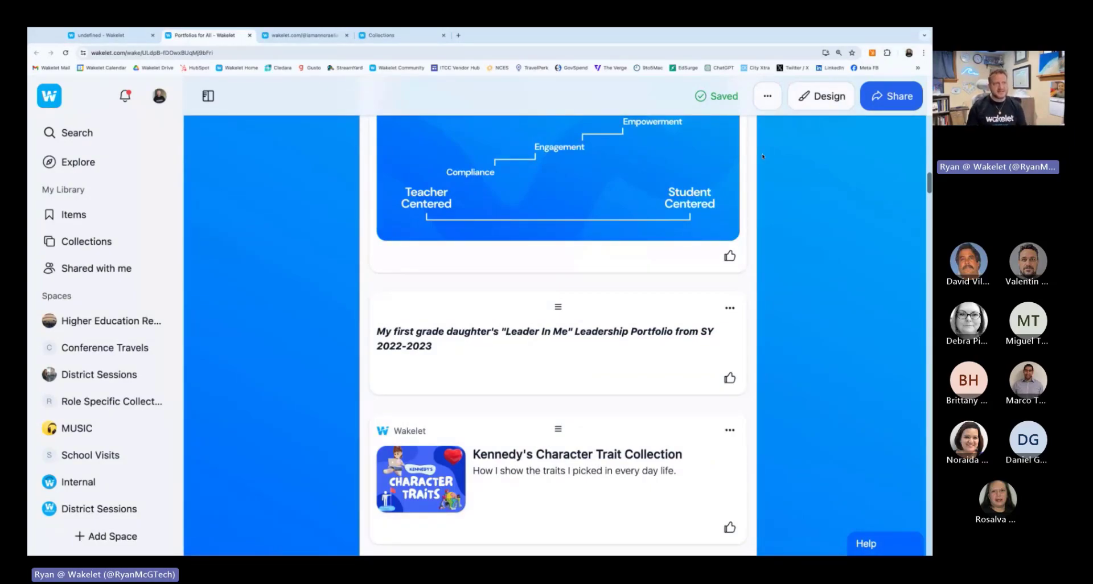
scroll(763, 156, "up", 15)
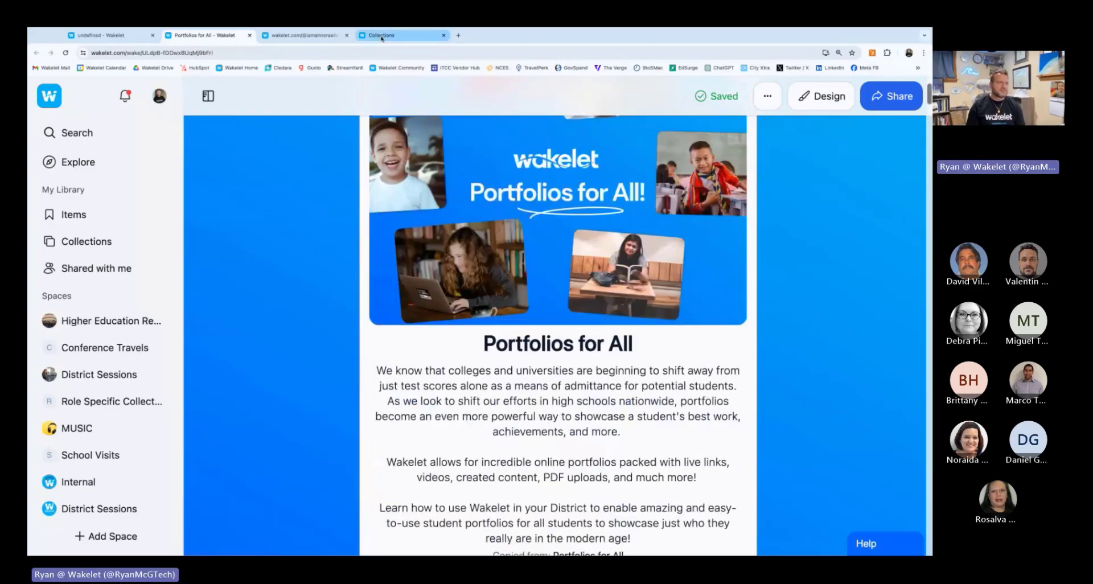
Back on the PSJA Demo tab, choose the Mood Board layout and close the design settings.
left_click(381, 36)
left_click(118, 35)
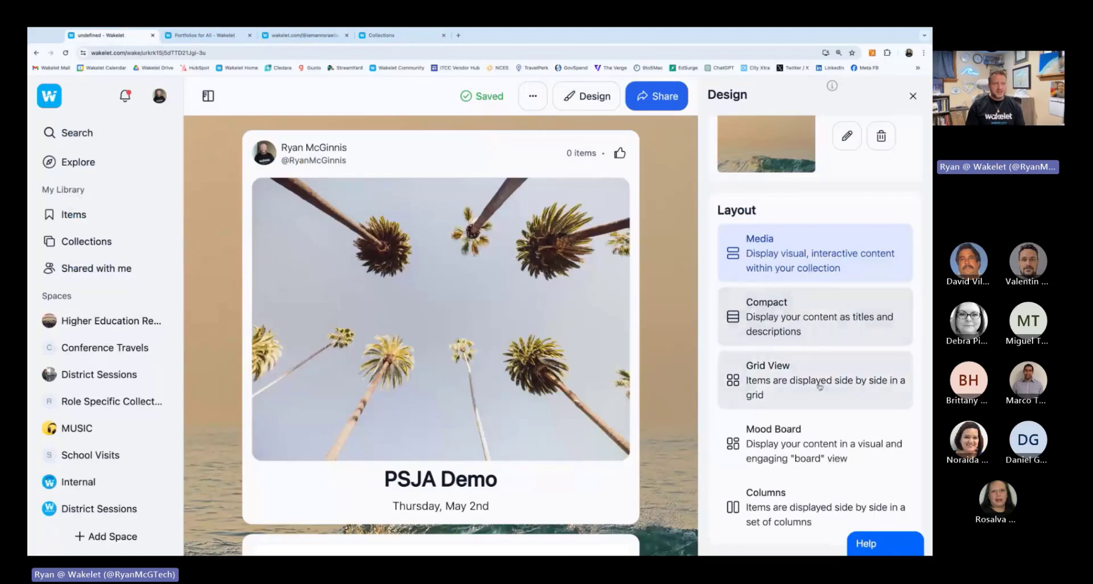
left_click(801, 453)
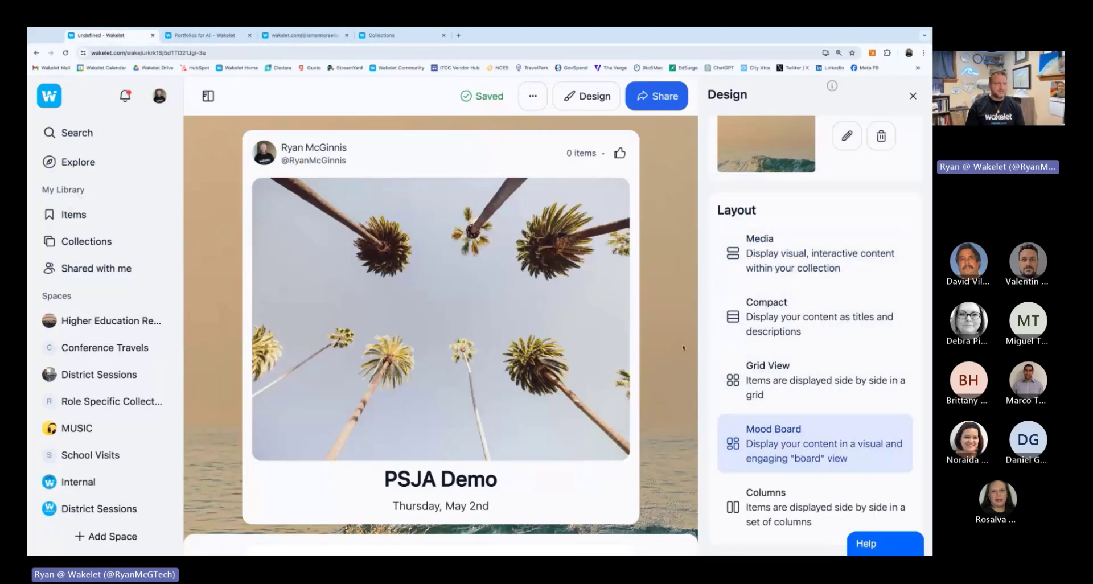
left_click(912, 96)
scroll(558, 284, "down", 1)
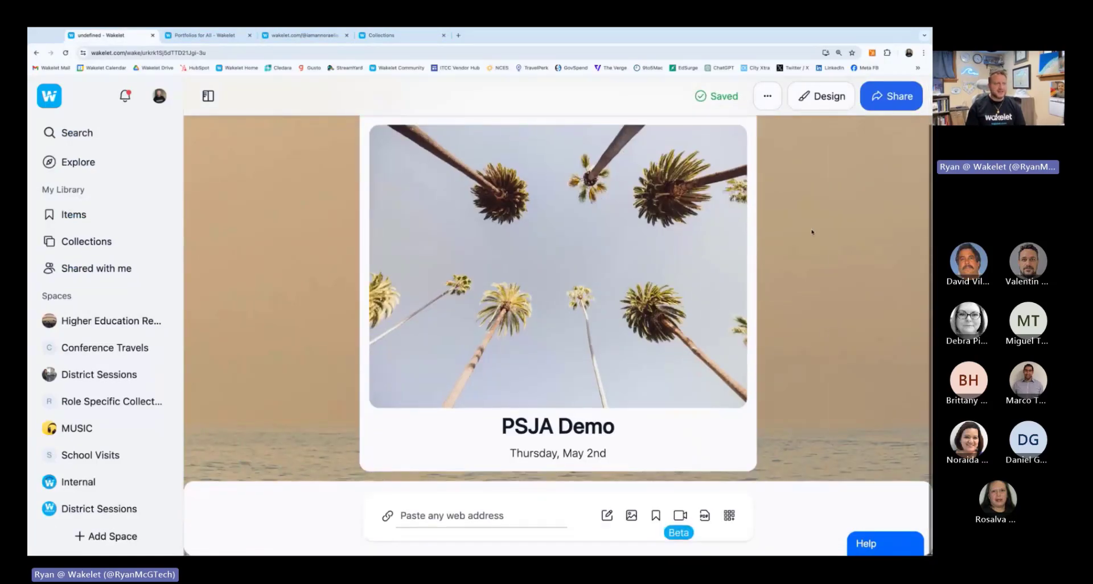
Generate images for 'unicorn riding a rainbow in candyland' and add the bottom-left result.
left_click(630, 515)
left_click(631, 422)
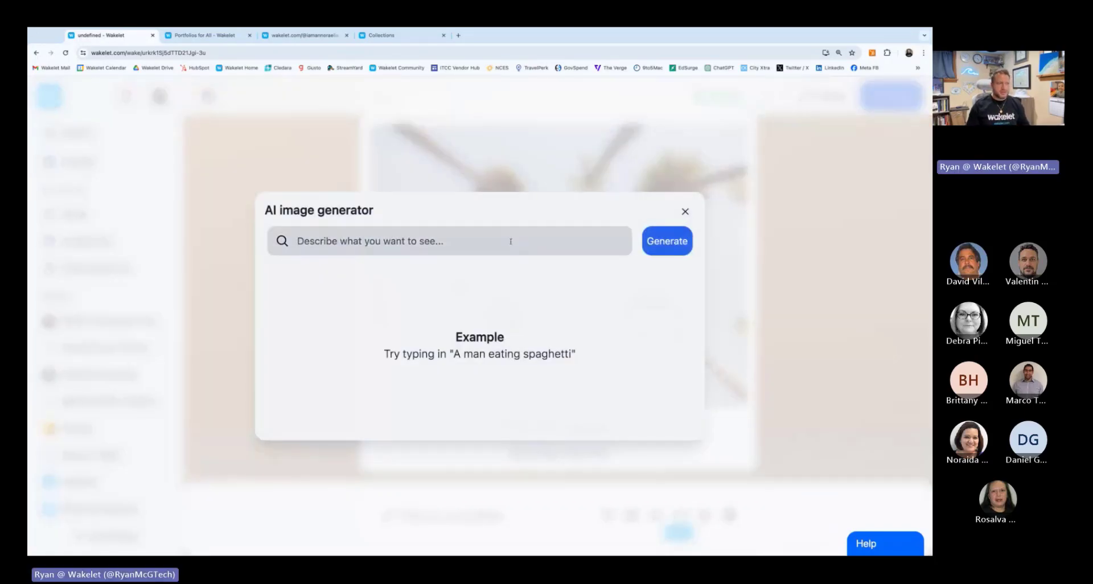
type("unicorn riding a rainbow in candyland")
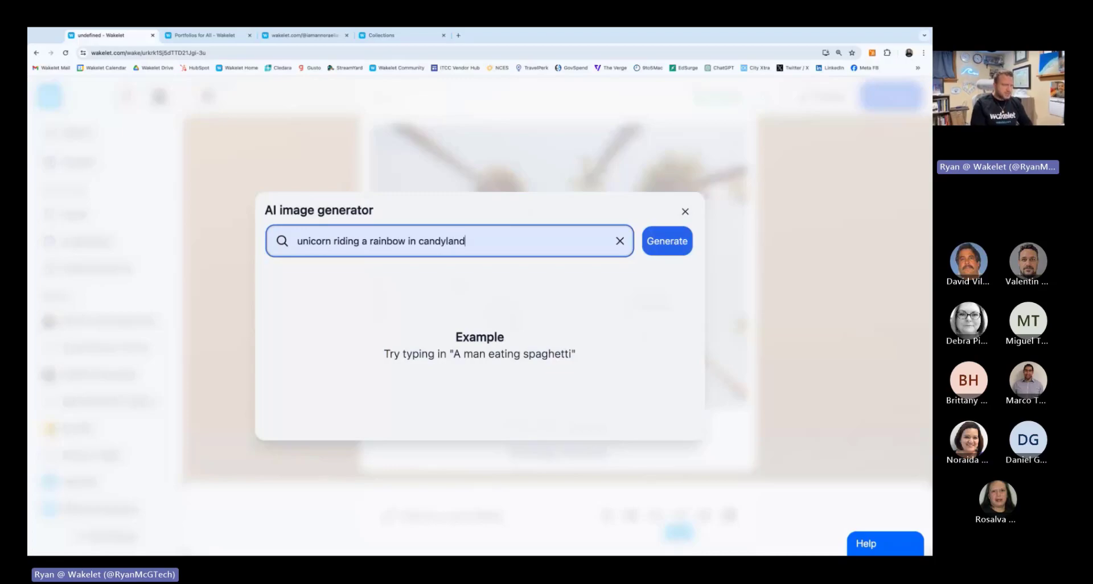
key("Return")
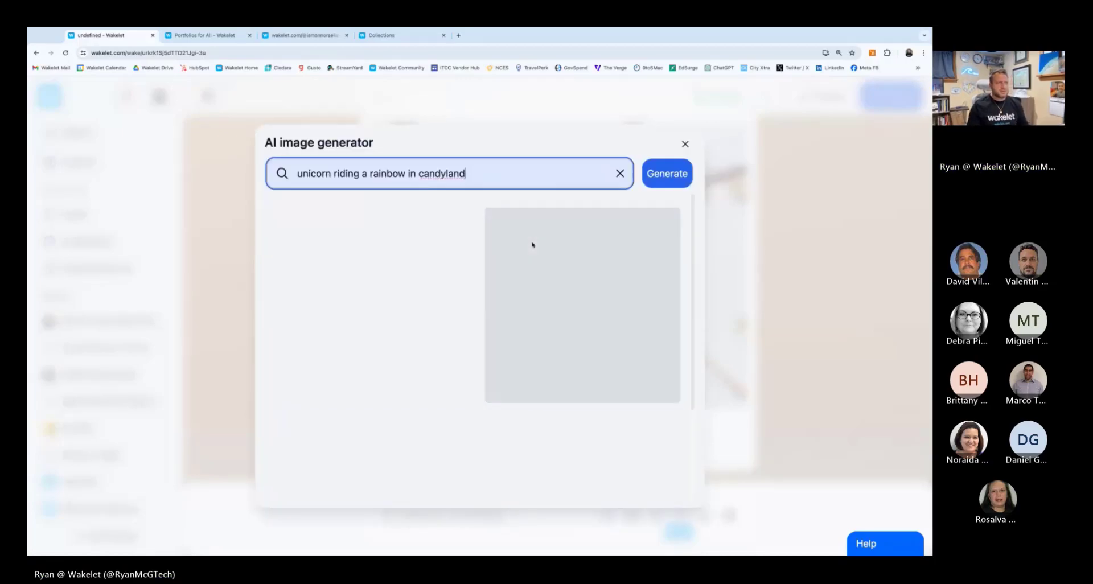
scroll(496, 295, "down", 3)
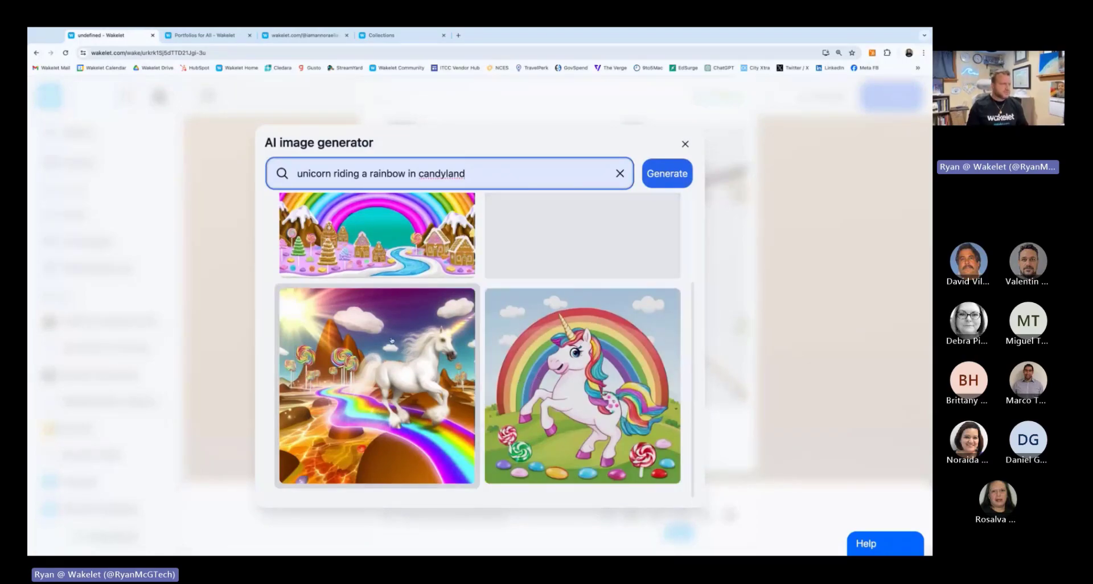
left_click(392, 341)
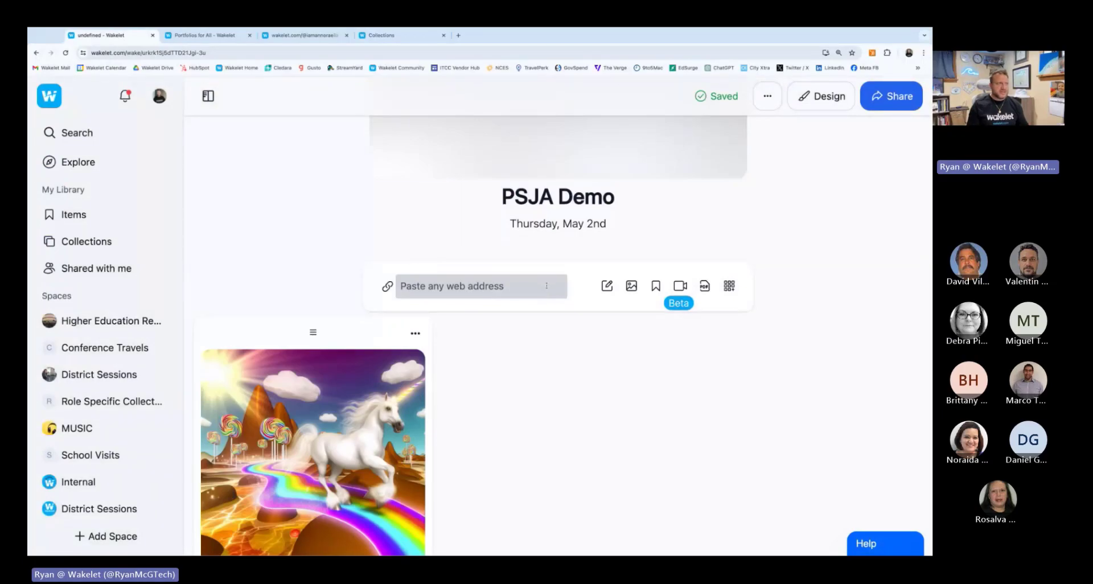
Copy the student's Wakelet profile URL and paste it into PSJA Demo as a link card.
left_click(326, 36)
left_click(337, 56)
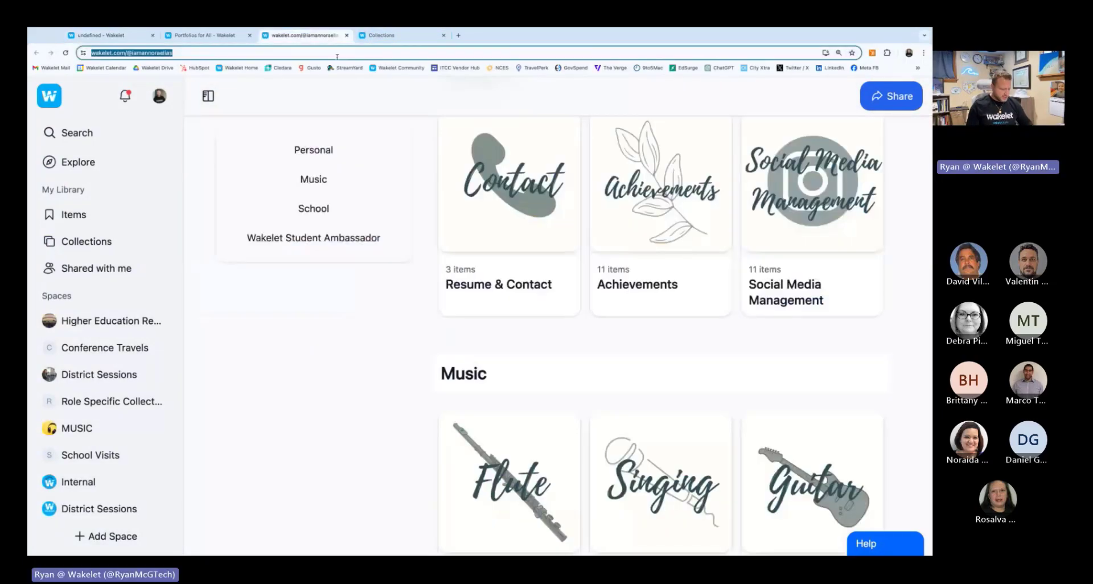
left_click(108, 36)
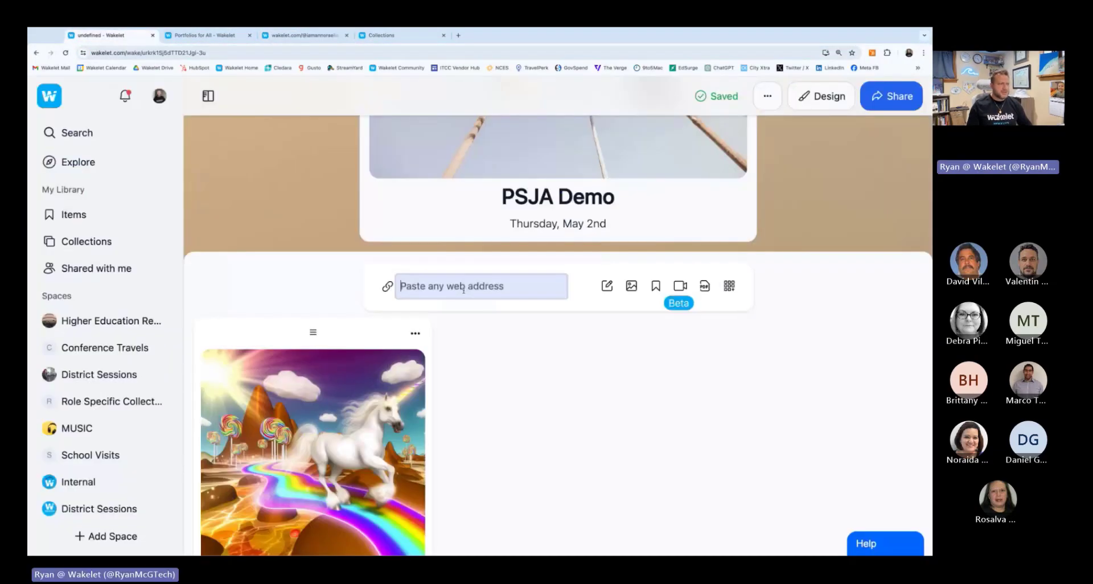
key("ctrl+v")
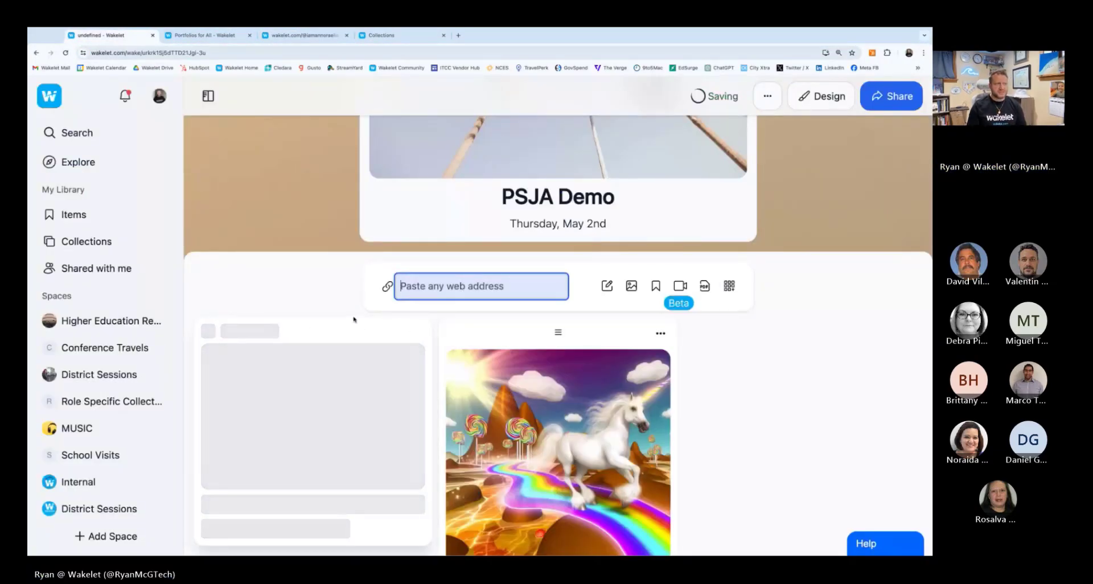
scroll(353, 320, "down", 2)
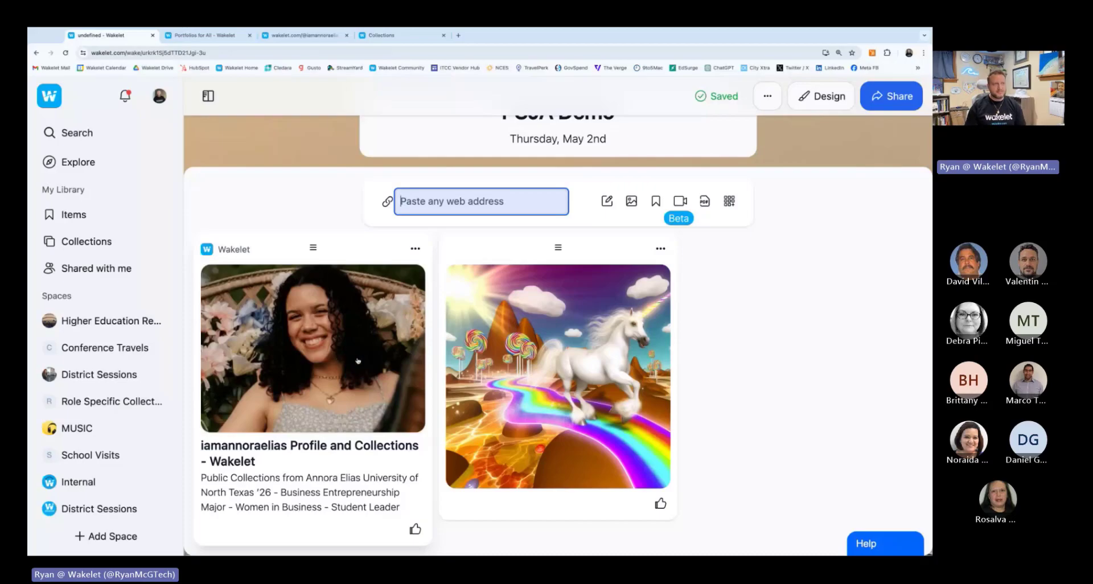
Upload the Omaha Public Schools PDF and retitle its card 'Omaha Public Schools Usage'.
left_click(631, 201)
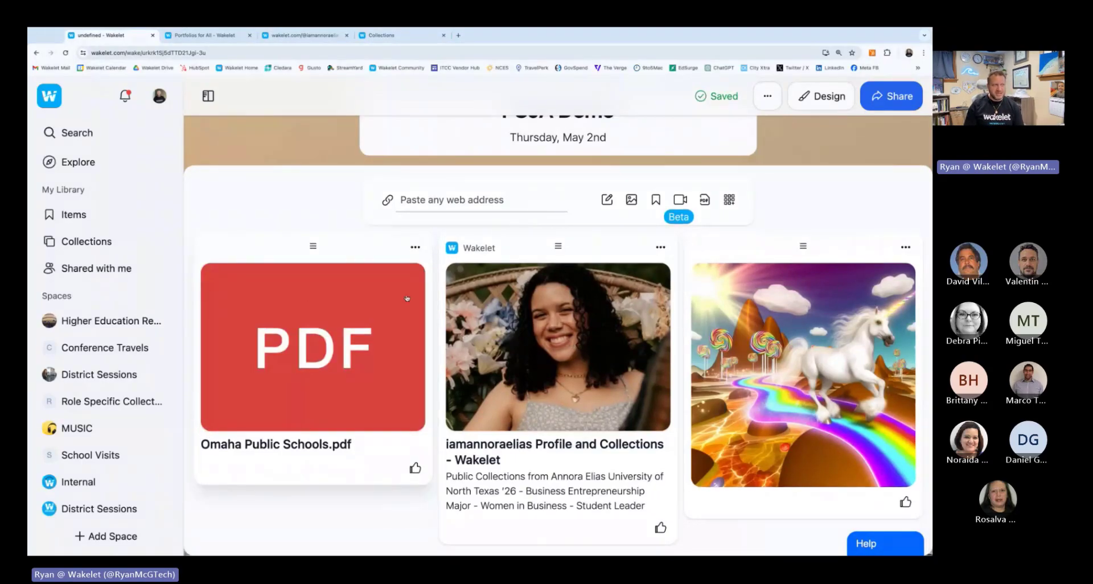
left_click(415, 248)
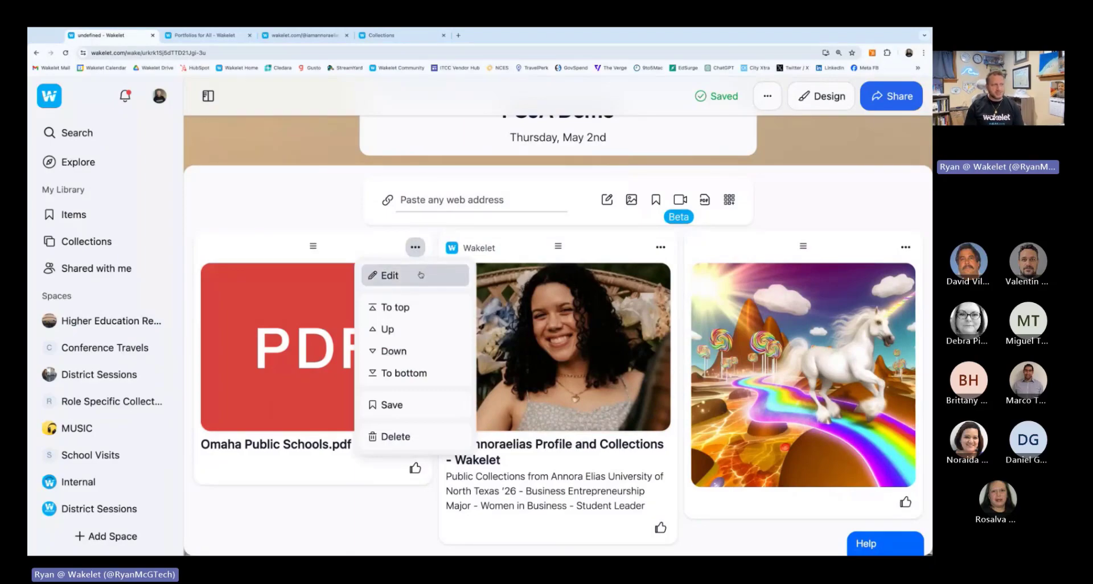
left_click(421, 275)
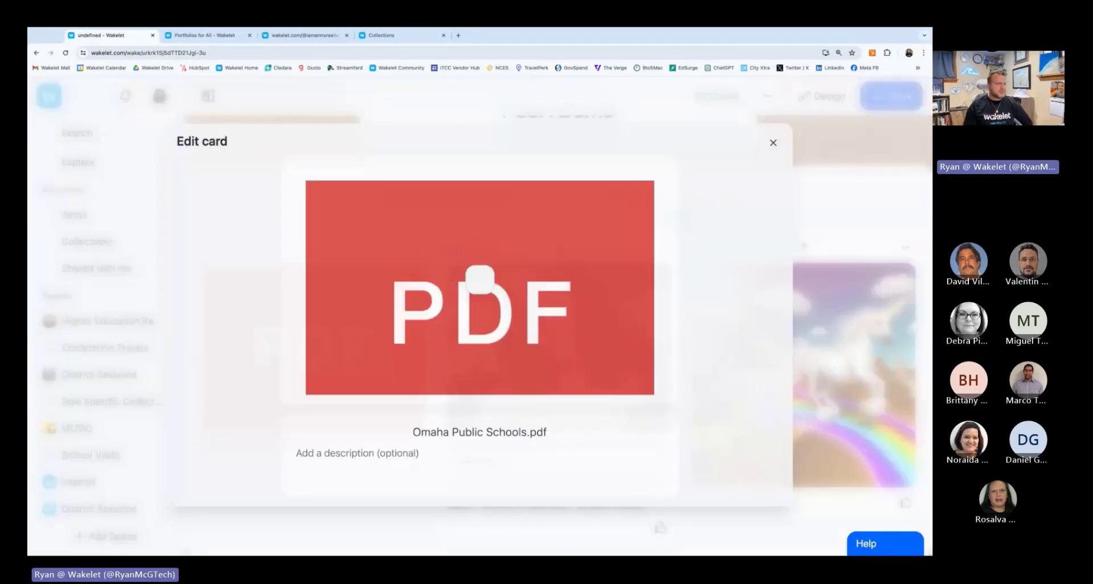
key("BackSpace")
key("BackSpace")
key("BackSpace")
key("BackSpace")
type("Usage")
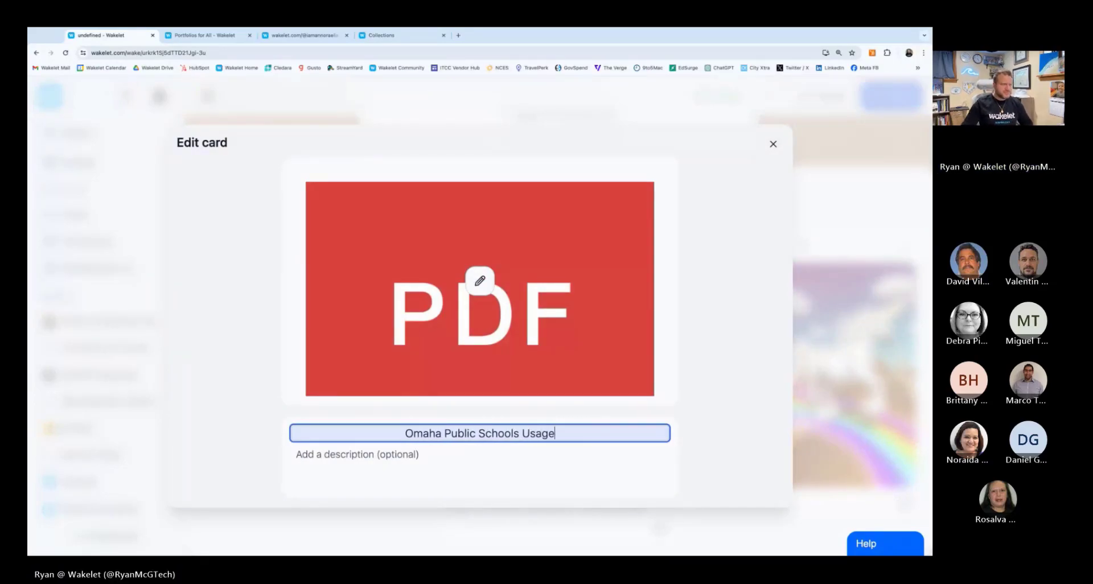
Give the card a laptop chart image found by searching Unsplash for 'Graph'.
left_click(480, 281)
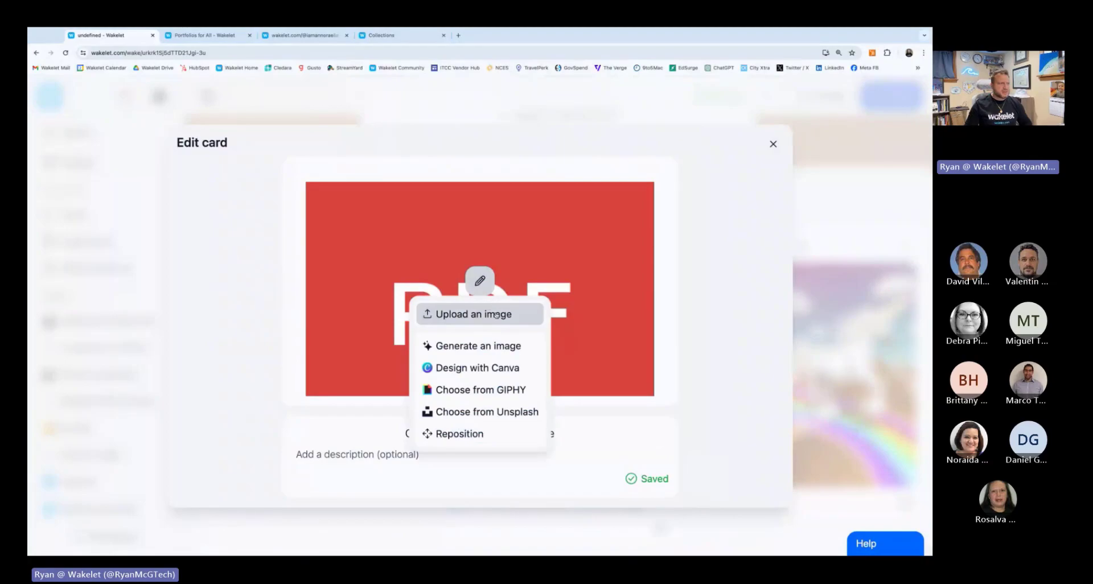
left_click(474, 411)
left_click(489, 173)
type("Graph")
key("Return")
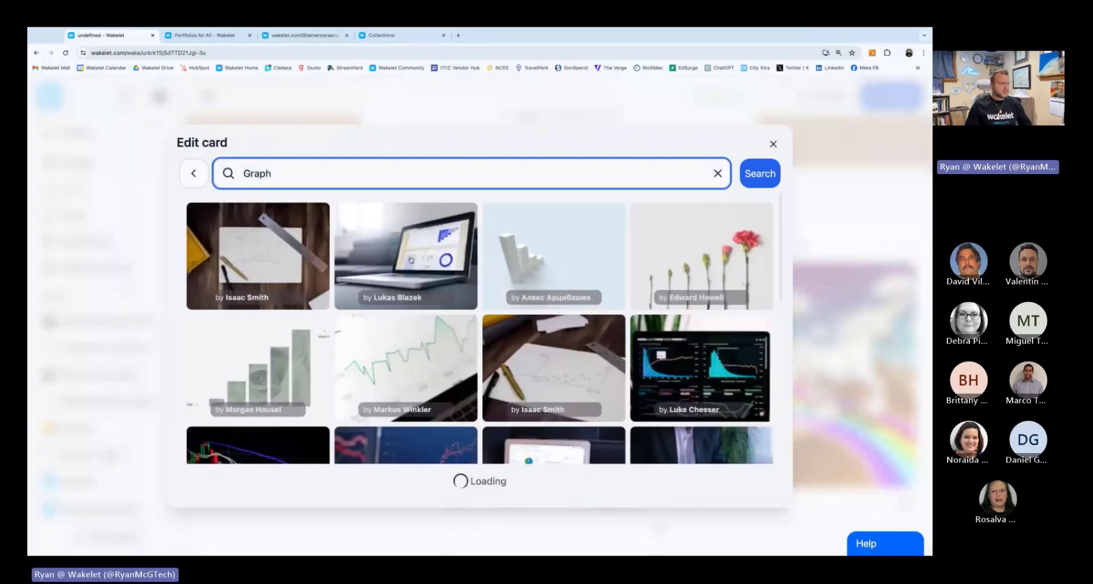
left_click(664, 312)
left_click(842, 220)
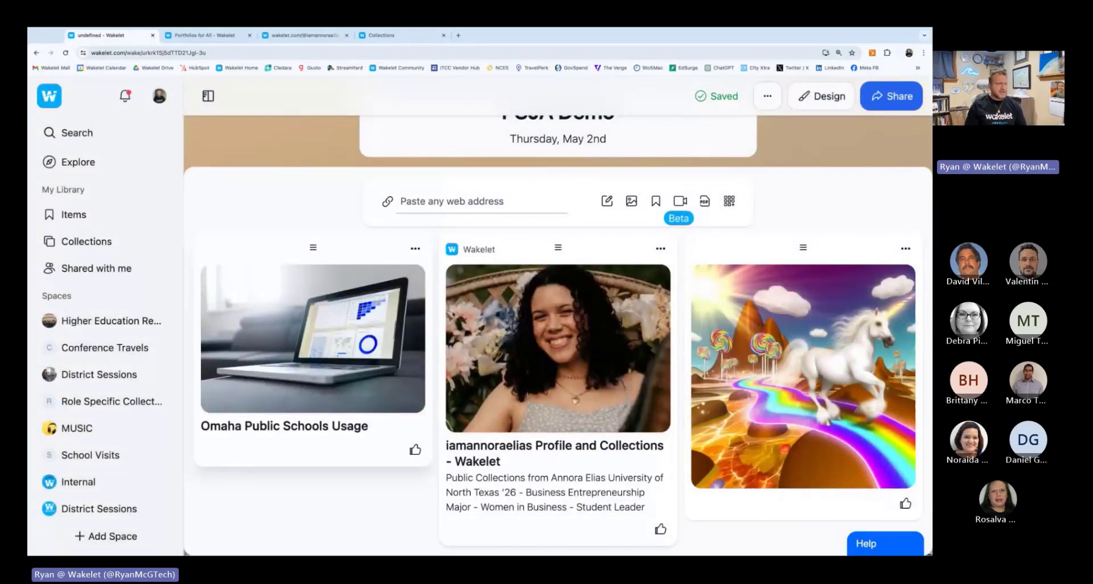
Drag the cards into order: unicorn image first, profile link second, PDF card last.
left_click_drag(456, 249, 405, 246)
left_click_drag(804, 248, 232, 243)
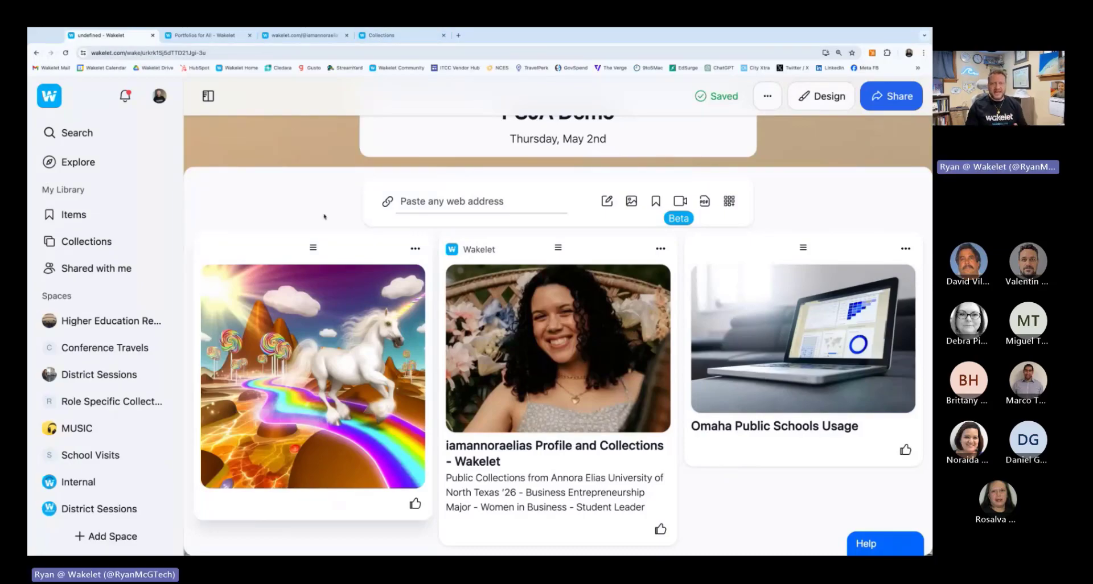
Scroll the Collections library past the templates down to the Fortnite Creative: Hour of Code Choice Board.
left_click(107, 242)
scroll(488, 309, "down", 5)
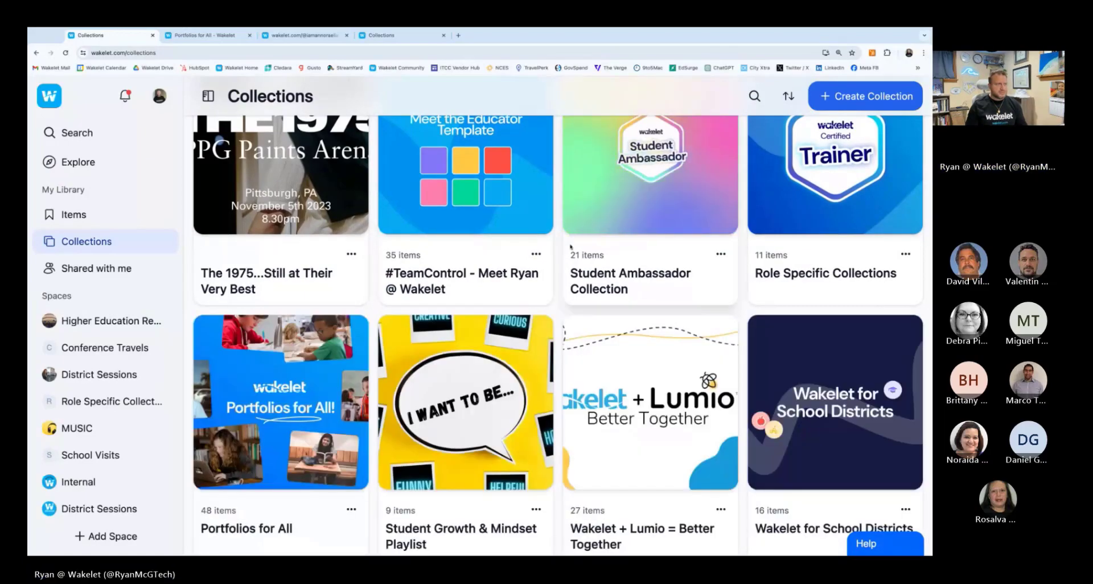
scroll(571, 247, "down", 3)
scroll(570, 247, "down", 10)
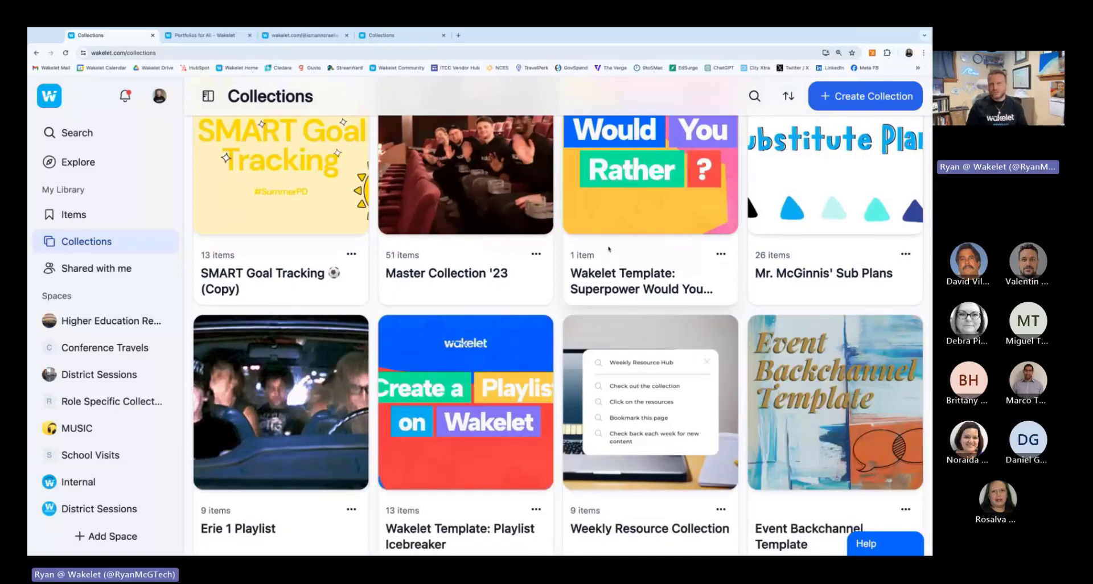
scroll(608, 249, "down", 1)
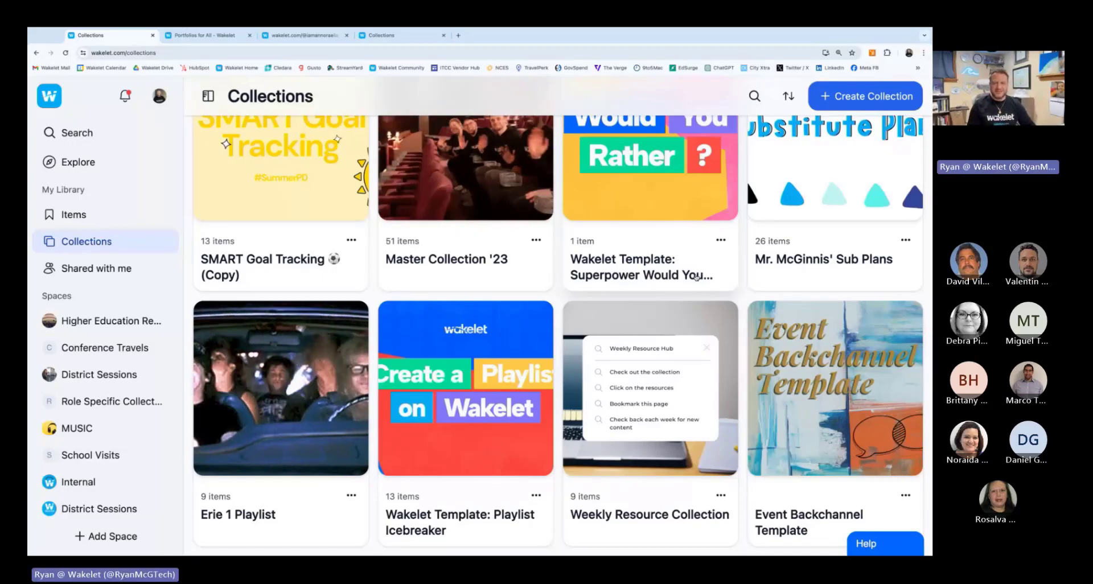
scroll(670, 308, "down", 9)
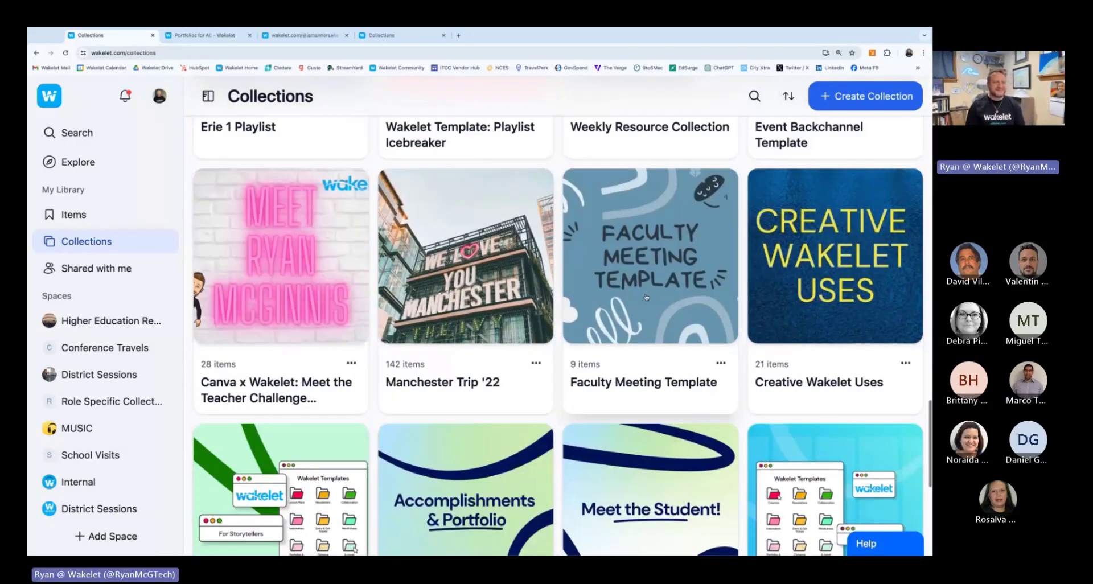
scroll(626, 294, "down", 1)
scroll(578, 288, "down", 4)
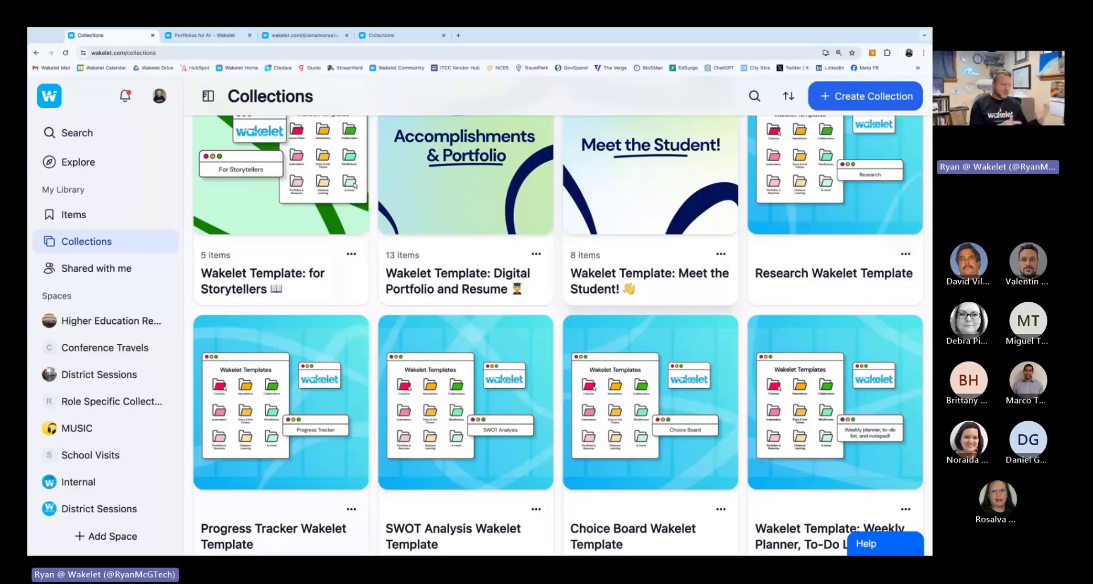
scroll(487, 331, "down", 12)
scroll(487, 331, "down", 2)
scroll(488, 331, "down", 1)
scroll(478, 329, "down", 2)
scroll(474, 327, "down", 8)
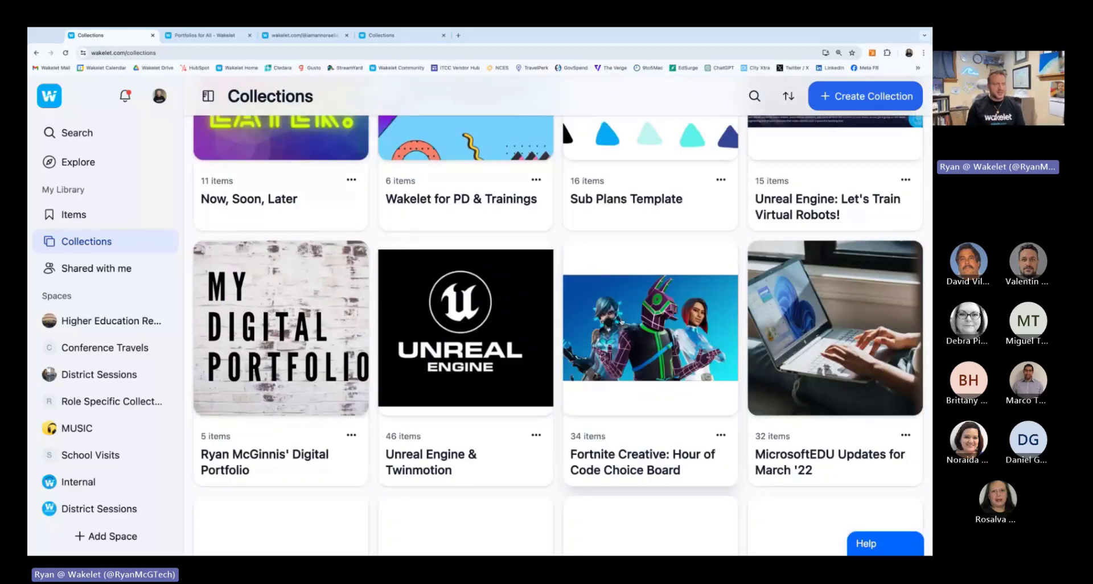
Open the Fortnite Creative: Hour of Code Choice Board and scroll through its first activity column.
left_click(623, 322)
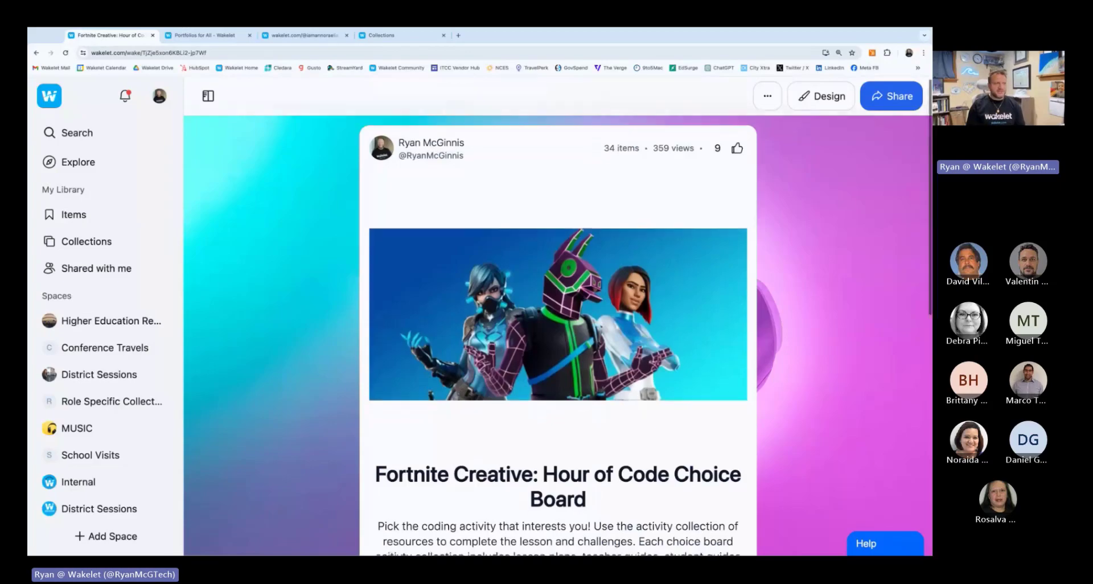
scroll(274, 222, "down", 5)
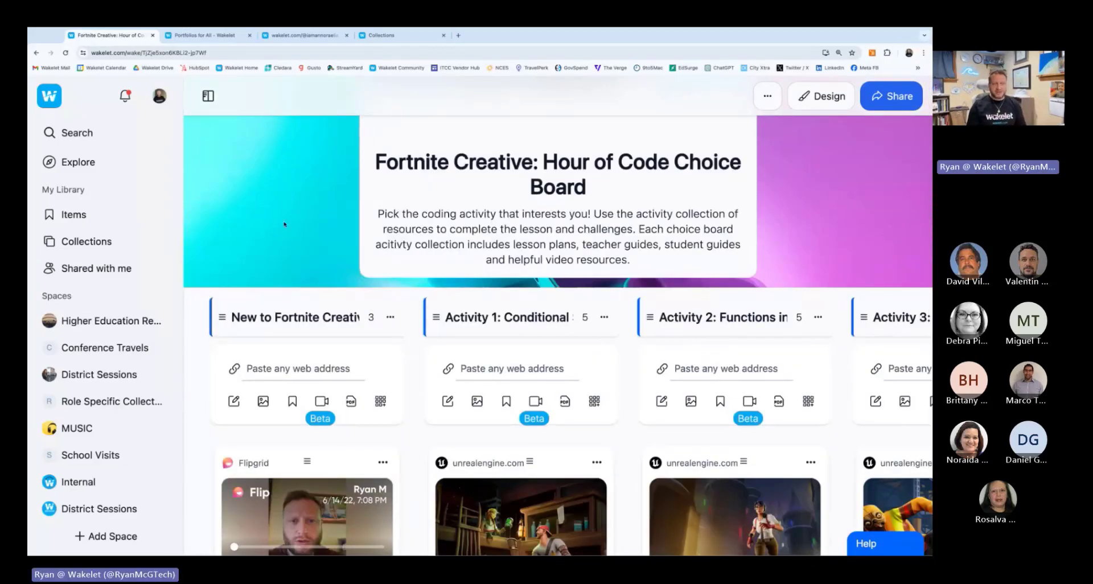
scroll(284, 224, "down", 1)
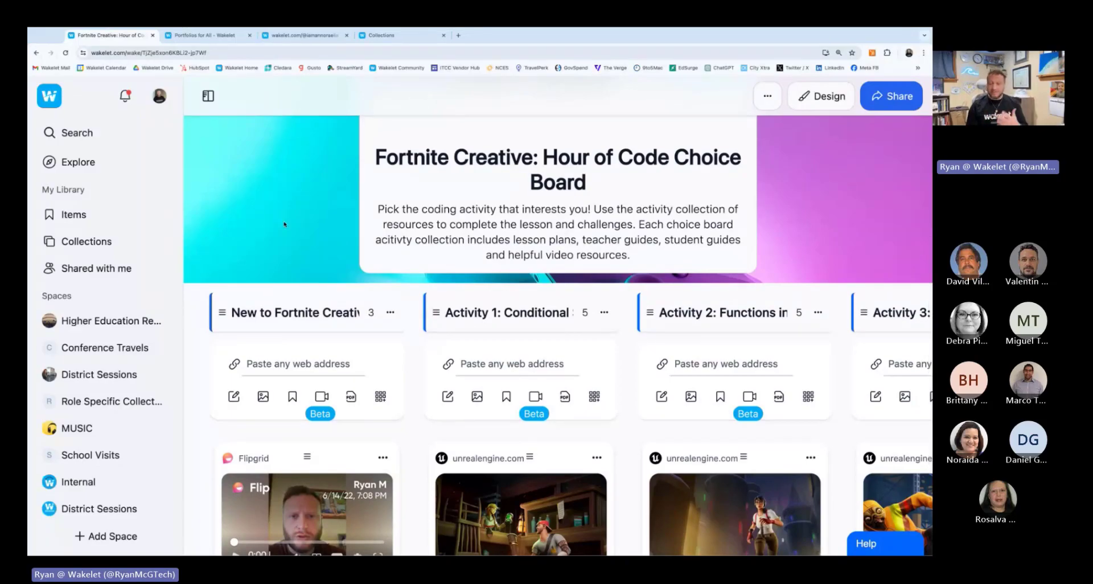
scroll(284, 224, "down", 1)
scroll(306, 279, "down", 5)
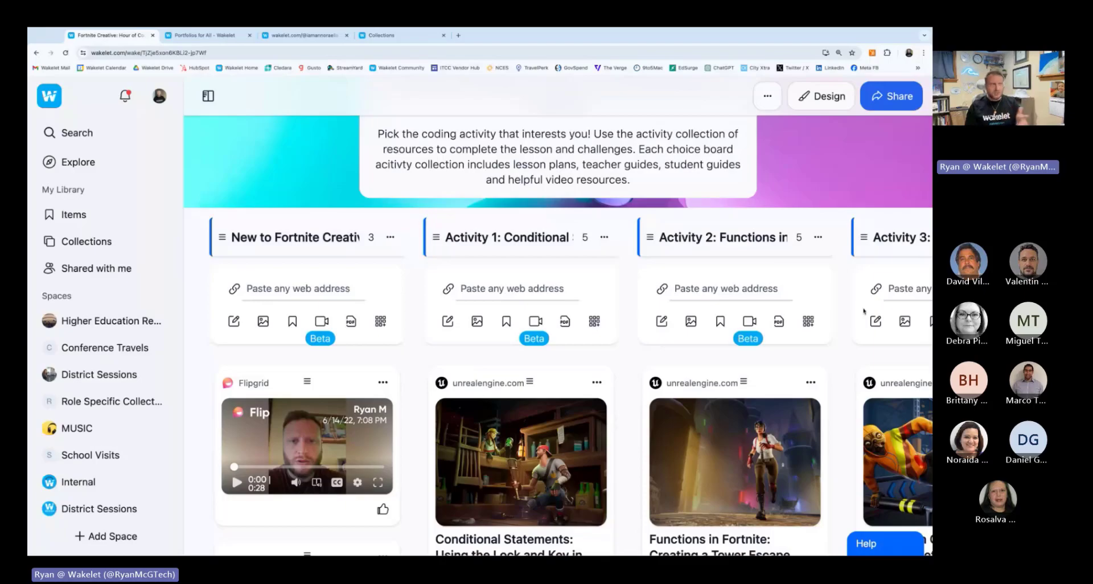
scroll(343, 306, "down", 1)
scroll(342, 306, "down", 3)
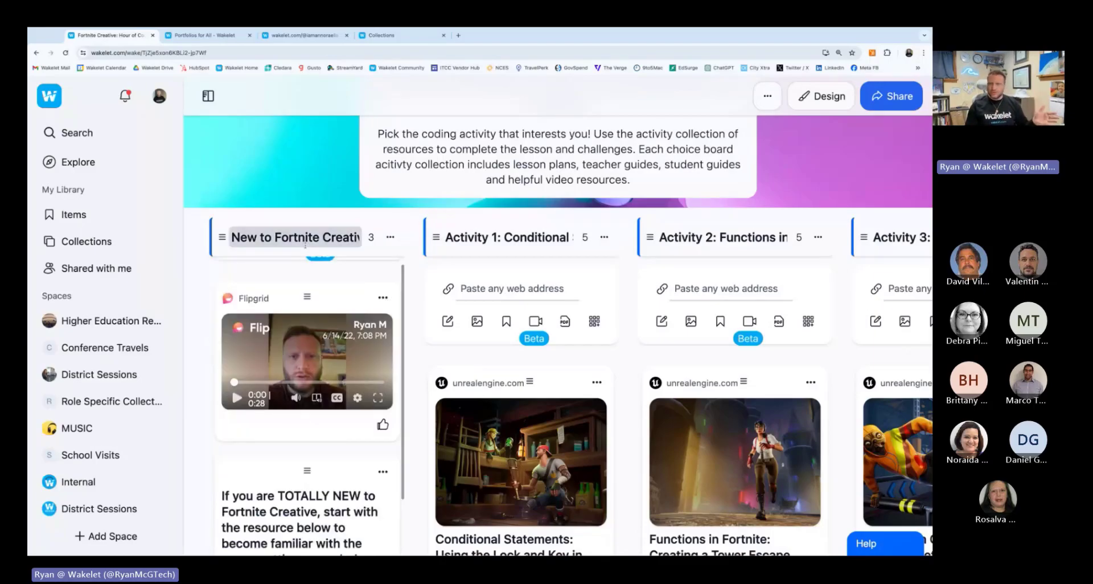
scroll(302, 298, "down", 8)
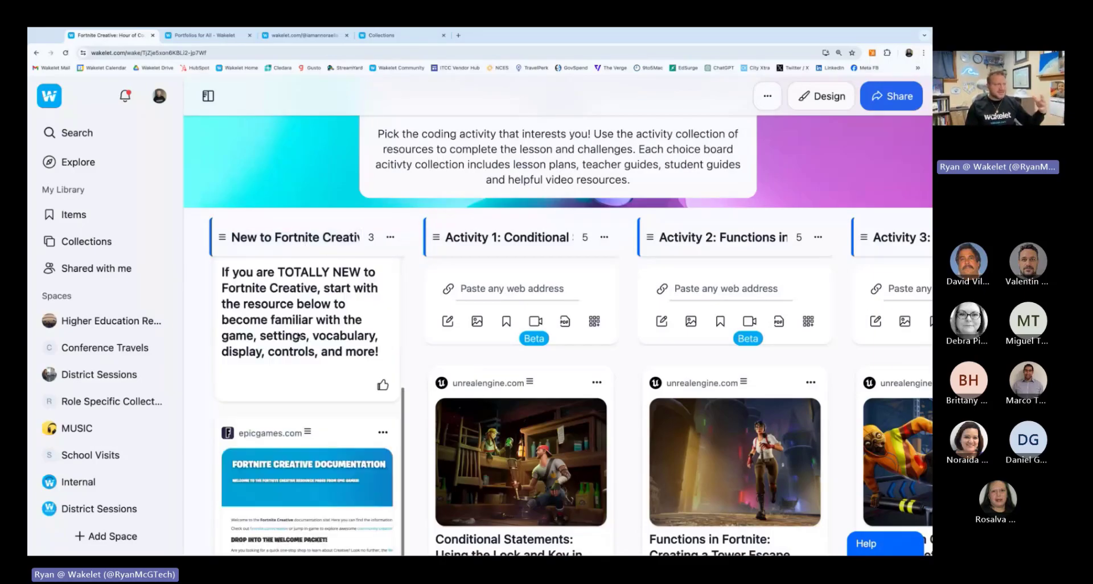
scroll(287, 374, "down", 4)
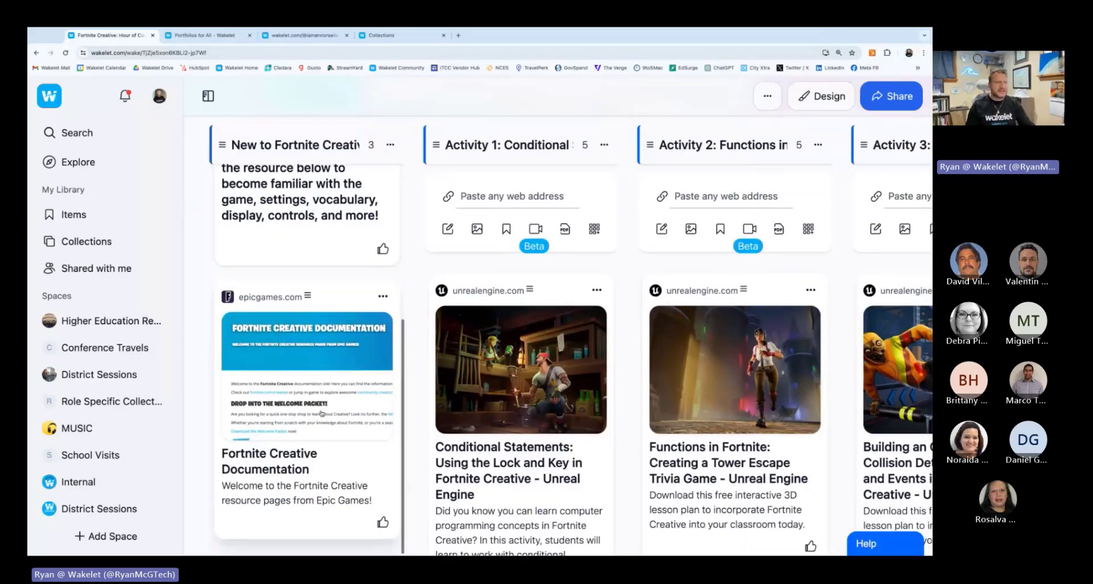
scroll(307, 416, "up", 5)
scroll(442, 409, "up", 3)
Browse the other 5-item Activity columns, including the obstacle-course lesson and Teacher Guide.
scroll(557, 394, "right", 1)
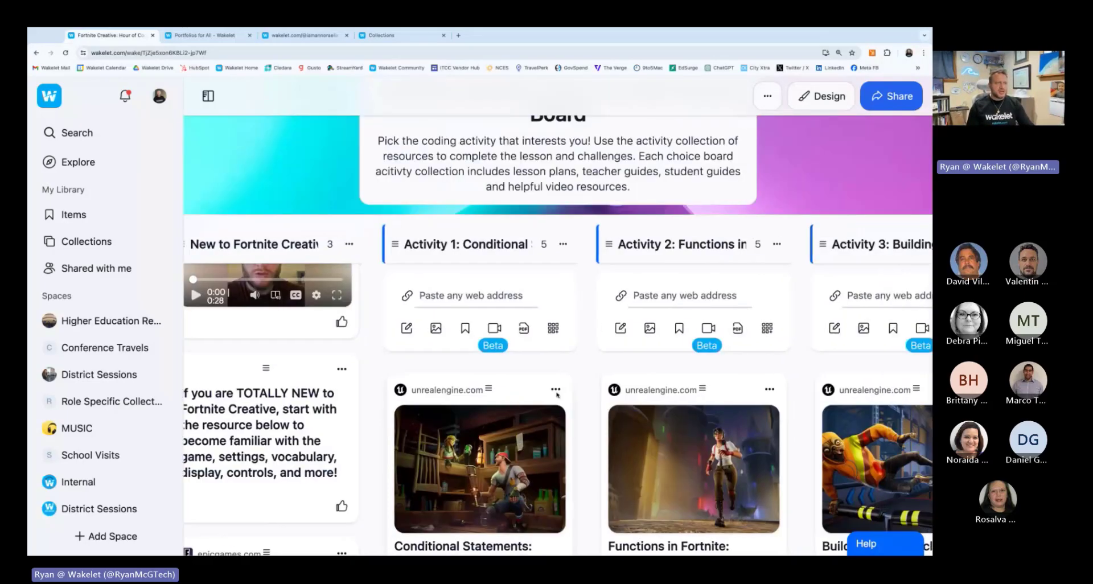
scroll(557, 394, "right", 15)
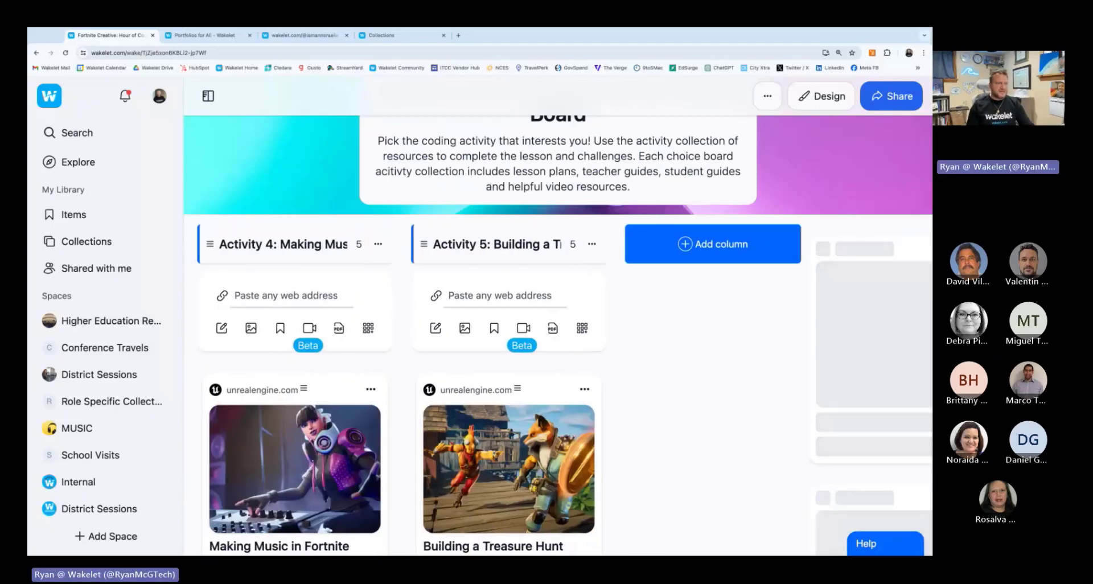
scroll(465, 391, "left", 4)
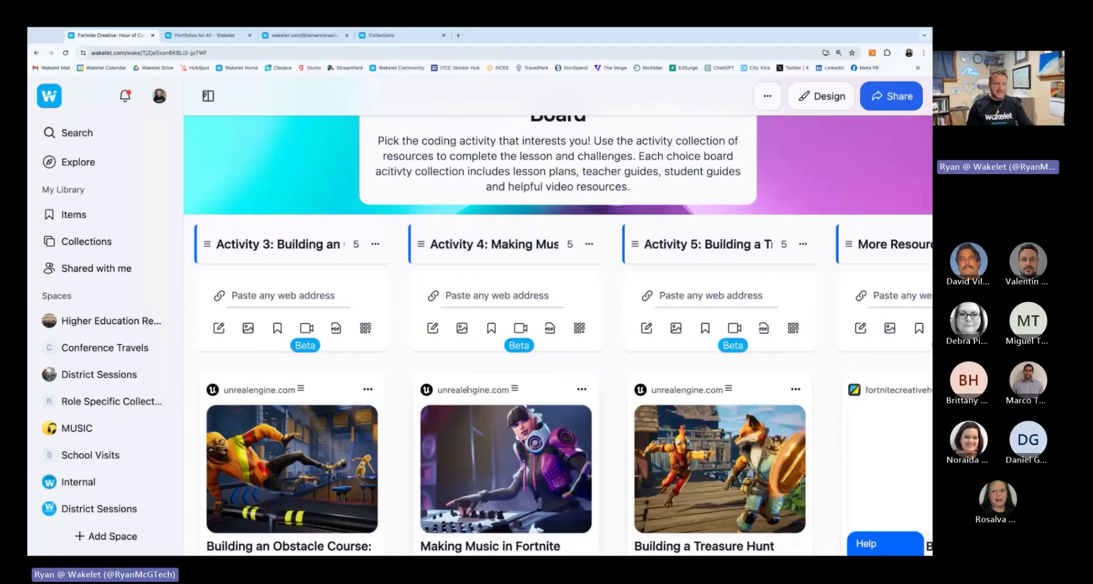
scroll(467, 390, "left", 2)
scroll(559, 388, "left", 4)
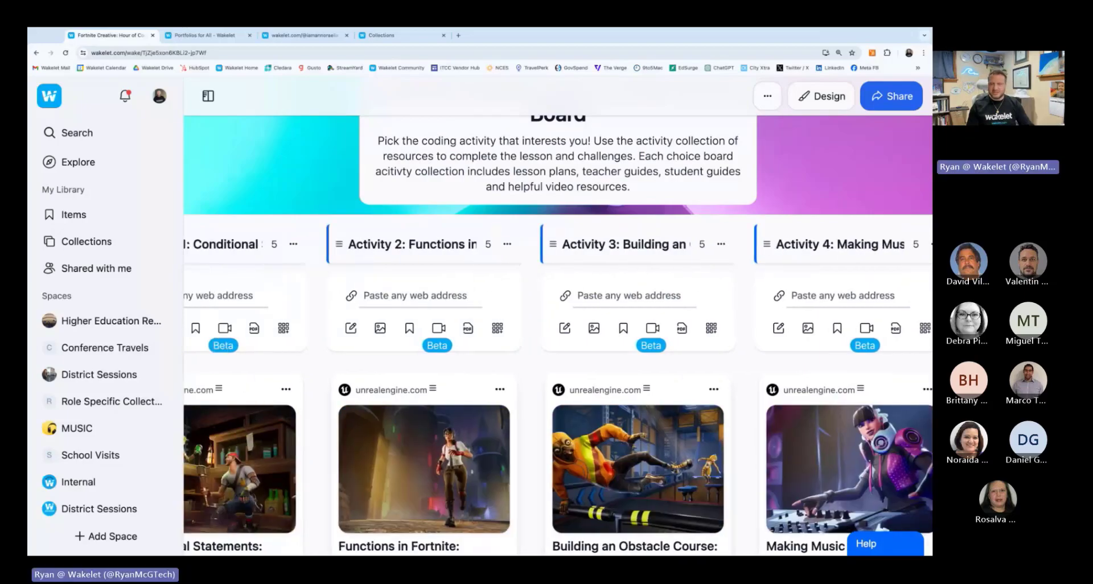
scroll(412, 399, "down", 1)
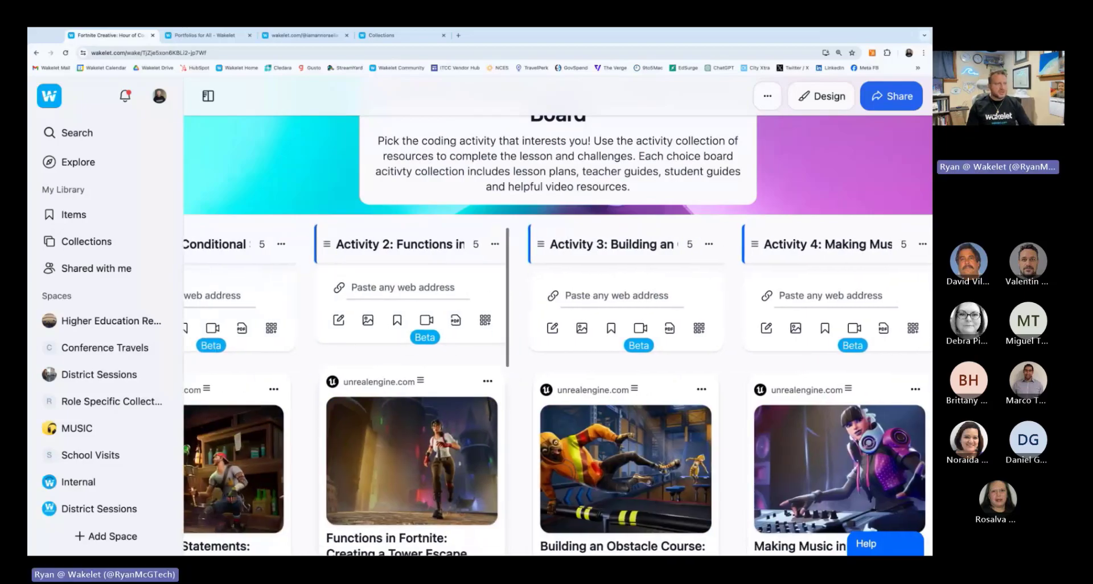
scroll(440, 468, "down", 1)
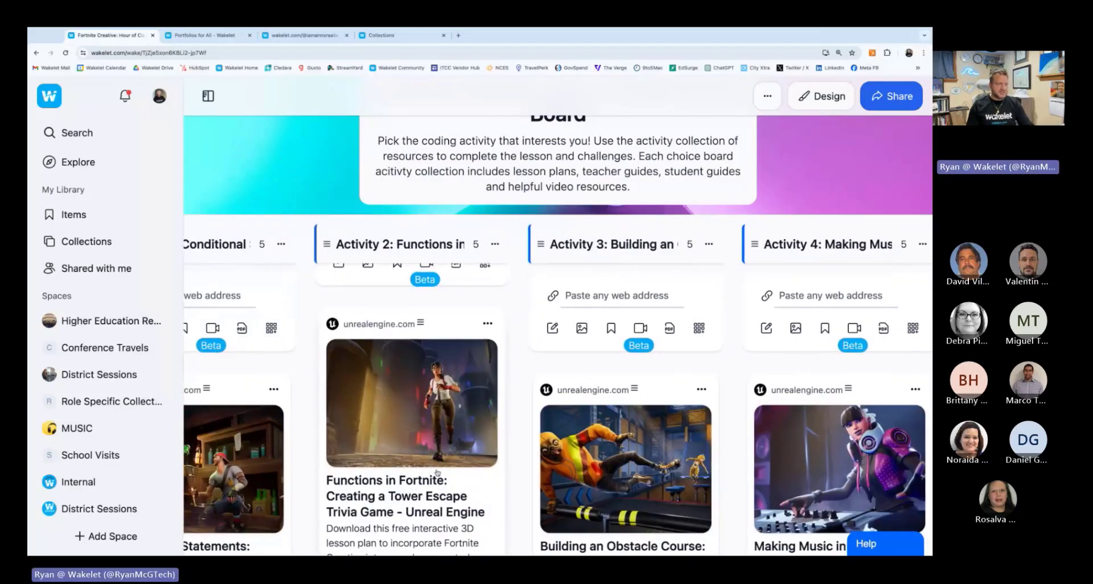
scroll(626, 427, "down", 1)
scroll(676, 427, "right", 3)
scroll(698, 415, "down", 1)
scroll(693, 414, "down", 2)
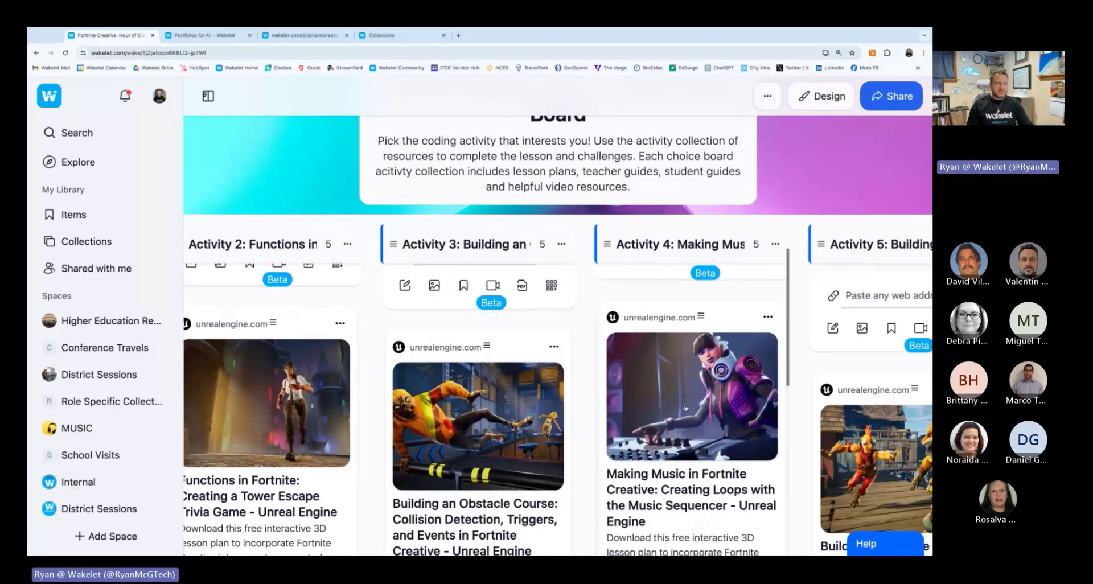
scroll(685, 408, "down", 2)
scroll(686, 402, "down", 5)
scroll(685, 396, "down", 10)
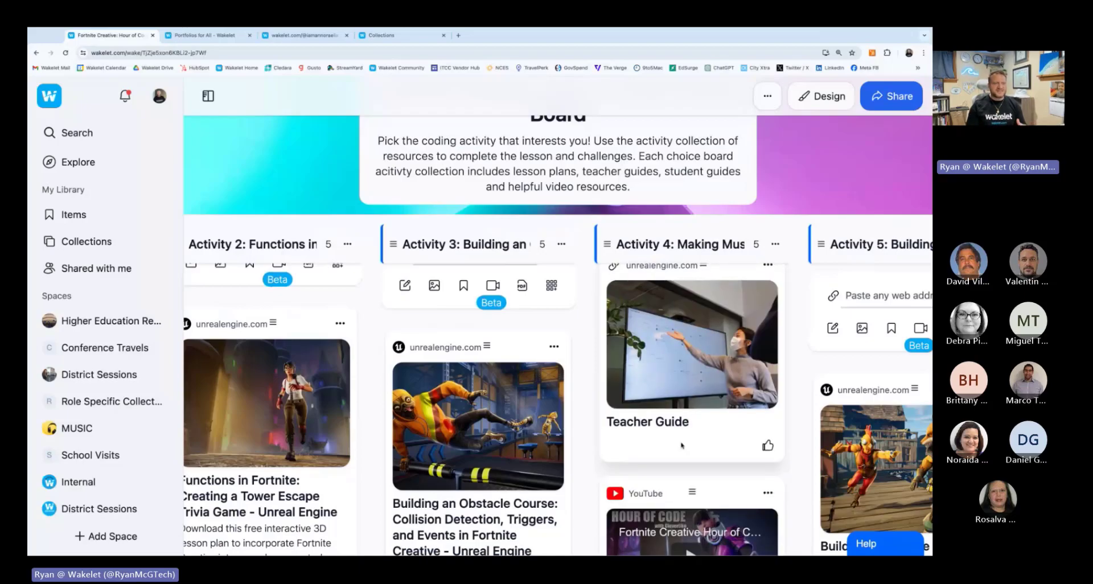
scroll(682, 445, "down", 2)
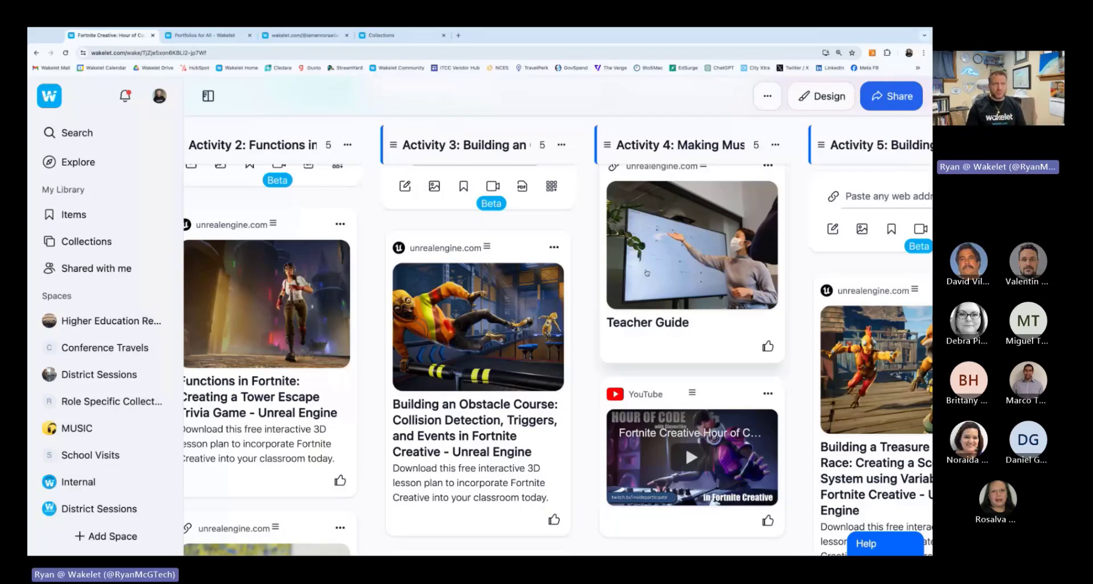
Copy the Fortnite Creative choice board's share link, then close the Share and Publish panel.
scroll(646, 273, "down", 5)
left_click(891, 96)
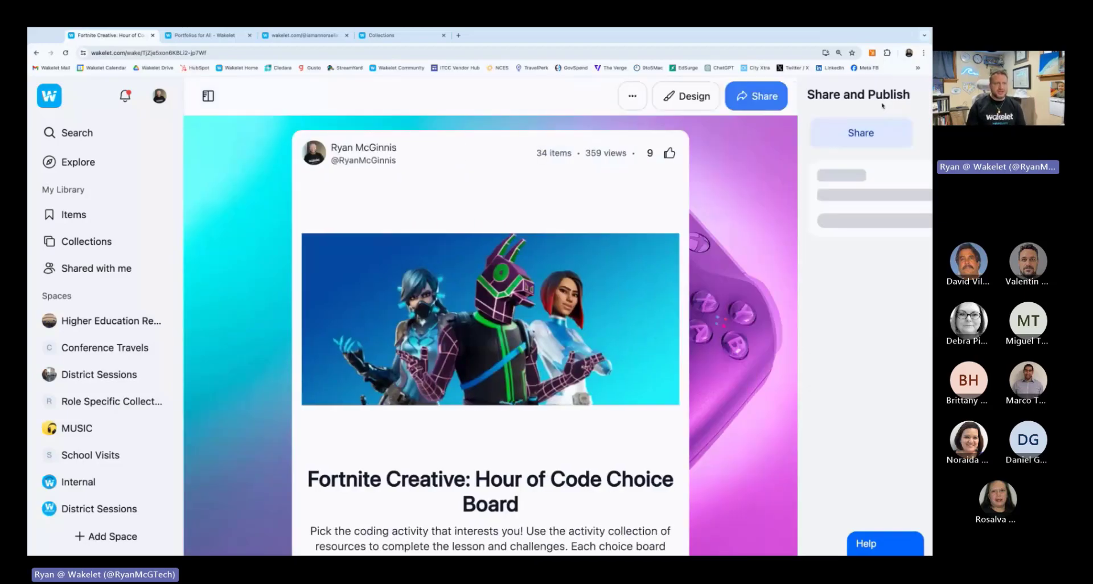
left_click(813, 228)
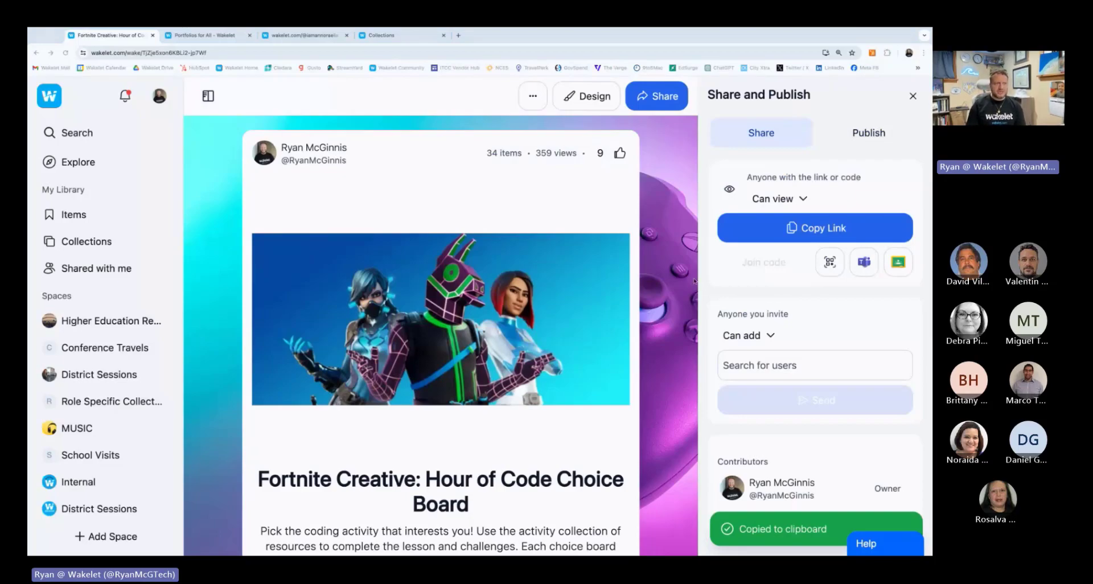
left_click(913, 96)
left_click(920, 102)
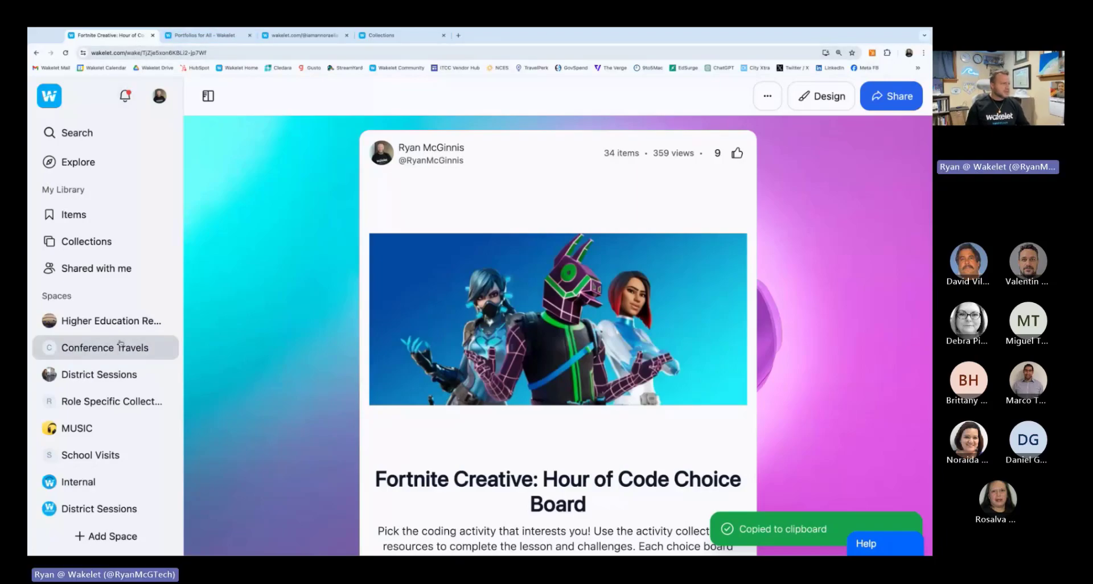
From Collections, reopen Getting Started with Wakelet and scroll to its Teacher Uses IRL card.
left_click(119, 243)
scroll(317, 361, "down", 15)
left_click(604, 375)
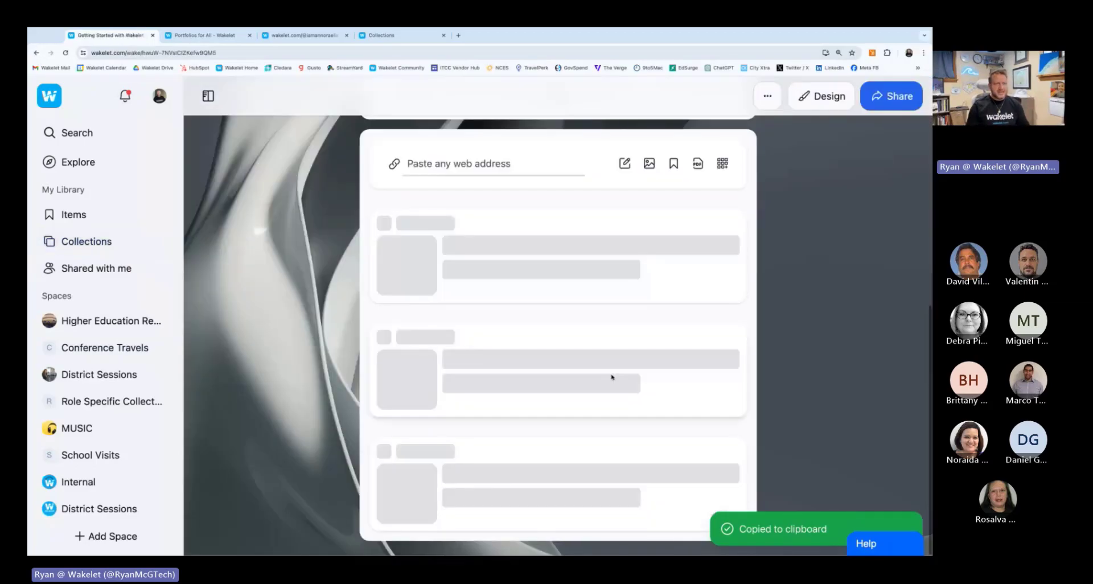
scroll(607, 364, "down", 5)
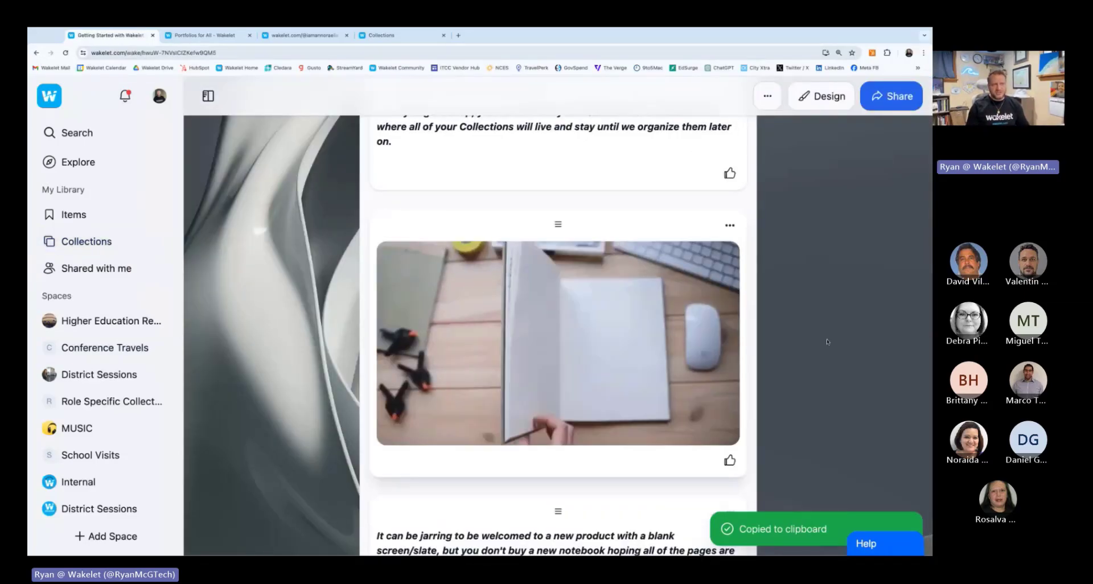
scroll(828, 342, "down", 10)
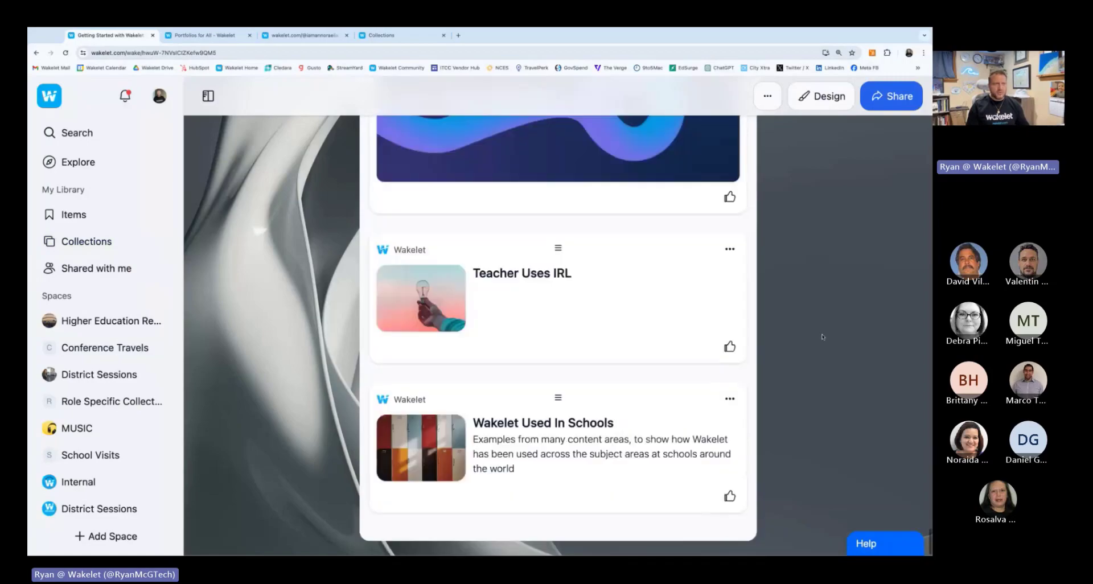
View the Teacher Uses IRL classroom tweets in a new tab, then close that tab.
left_click(449, 297)
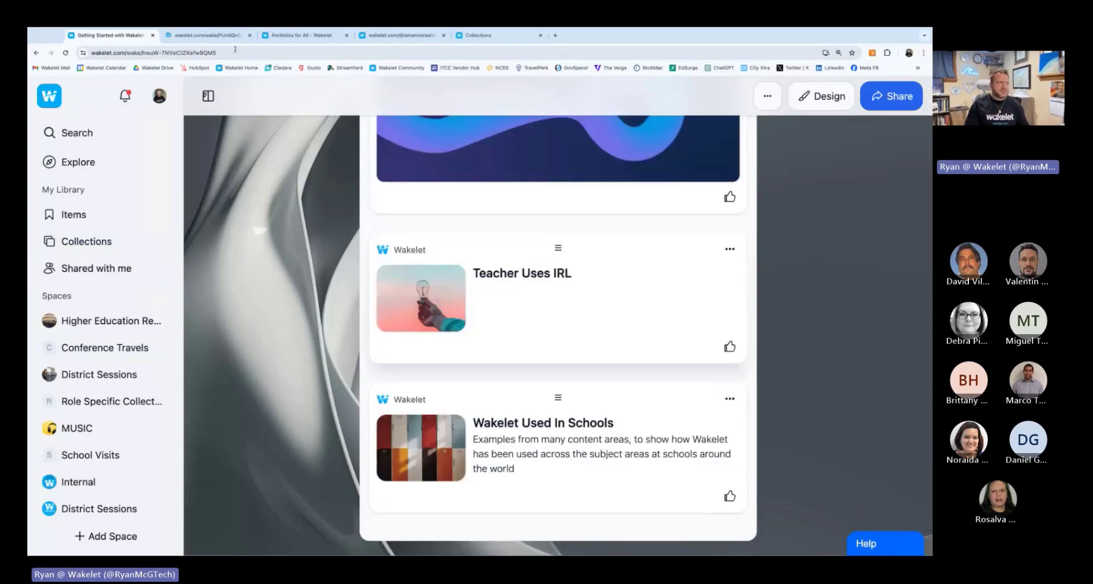
left_click(208, 36)
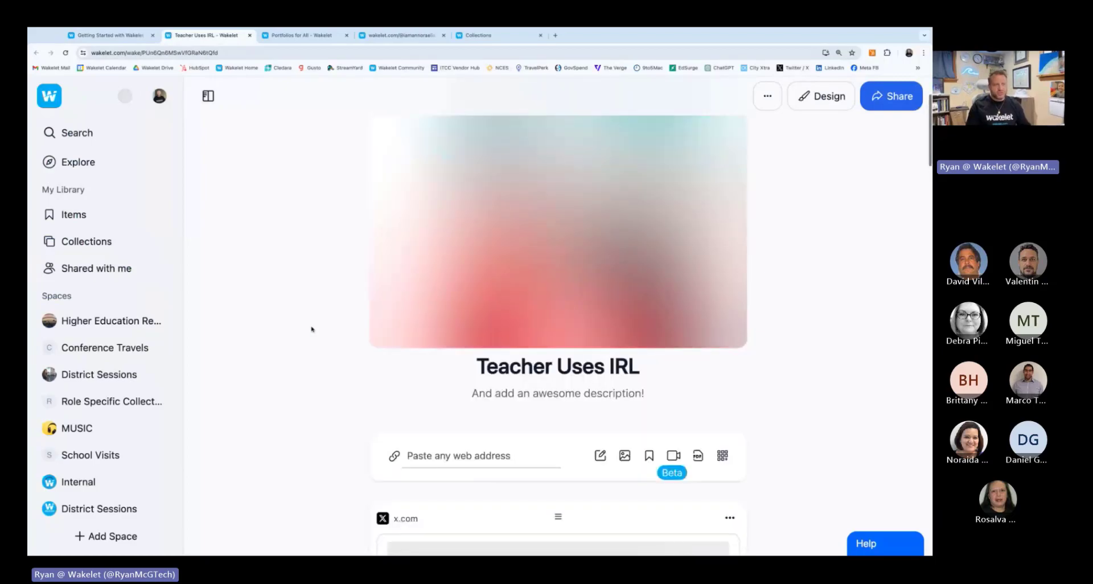
scroll(305, 325, "down", 2)
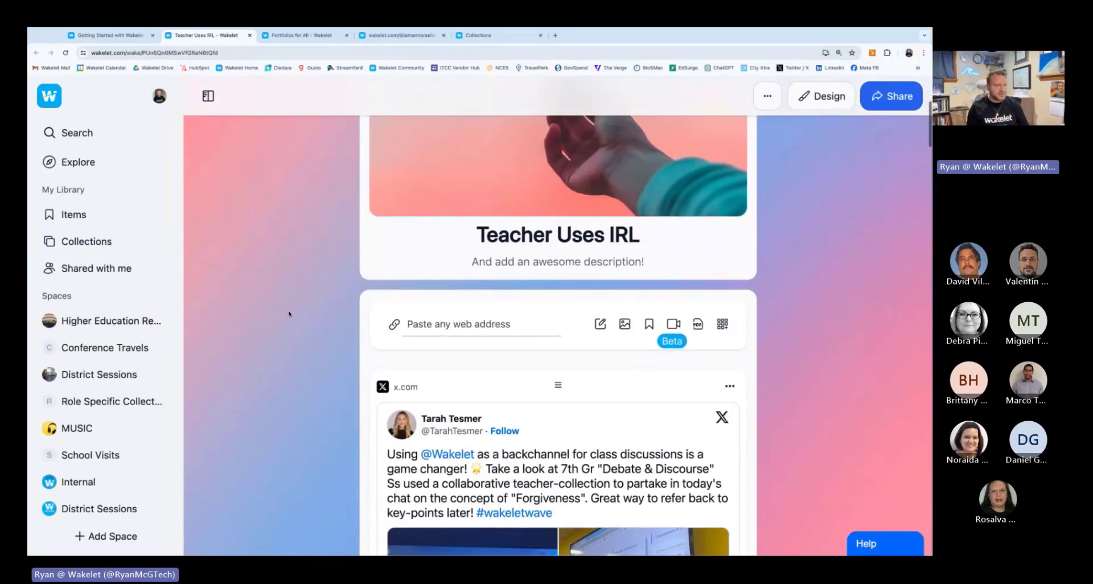
scroll(289, 314, "down", 3)
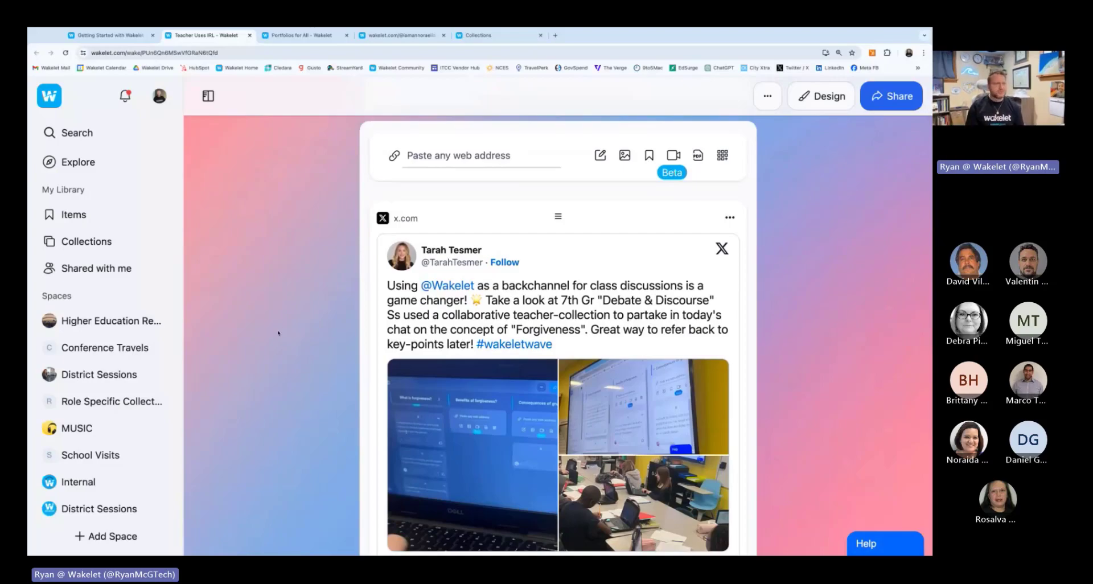
scroll(278, 333, "down", 2)
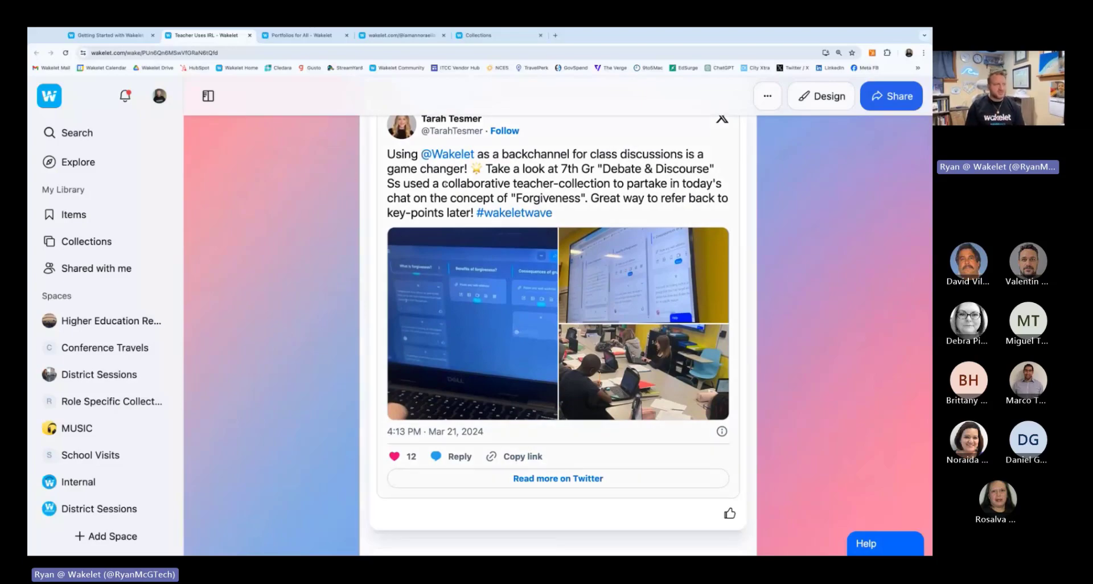
scroll(344, 326, "down", 3)
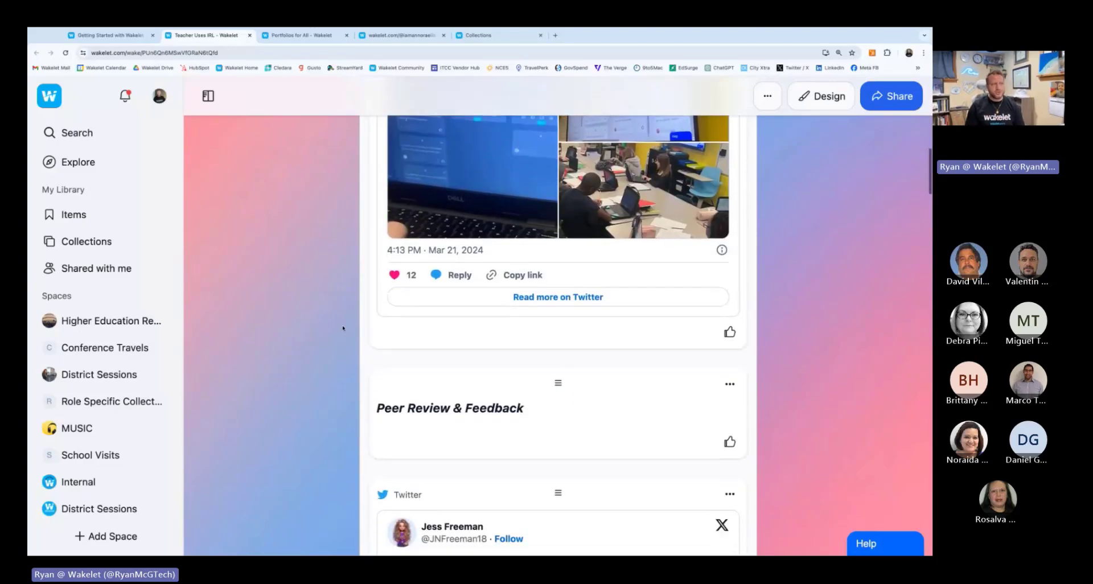
scroll(525, 437, "up", 6)
scroll(524, 437, "down", 2)
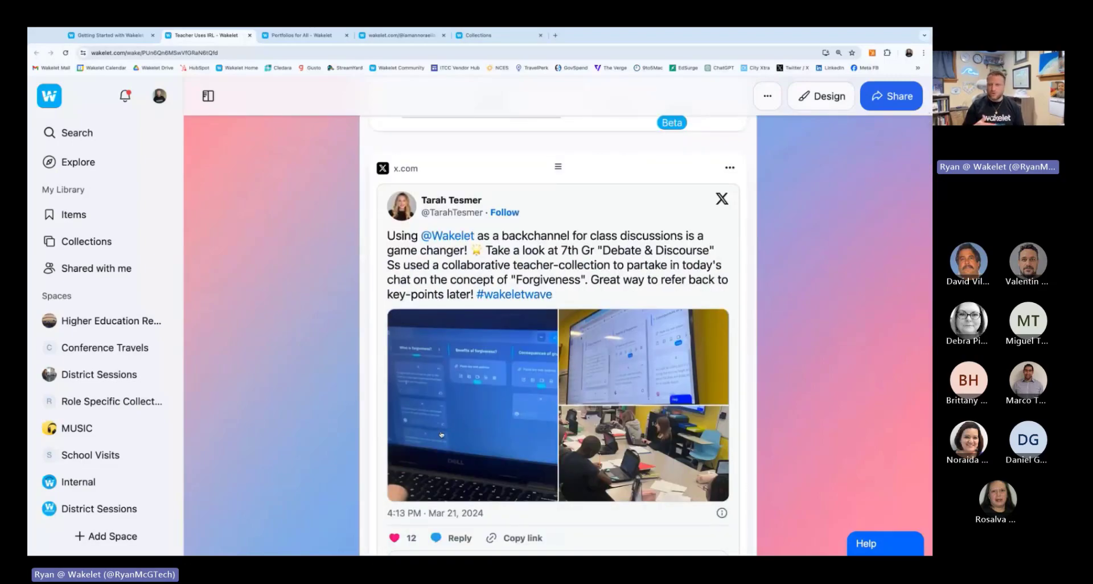
scroll(441, 435, "down", 9)
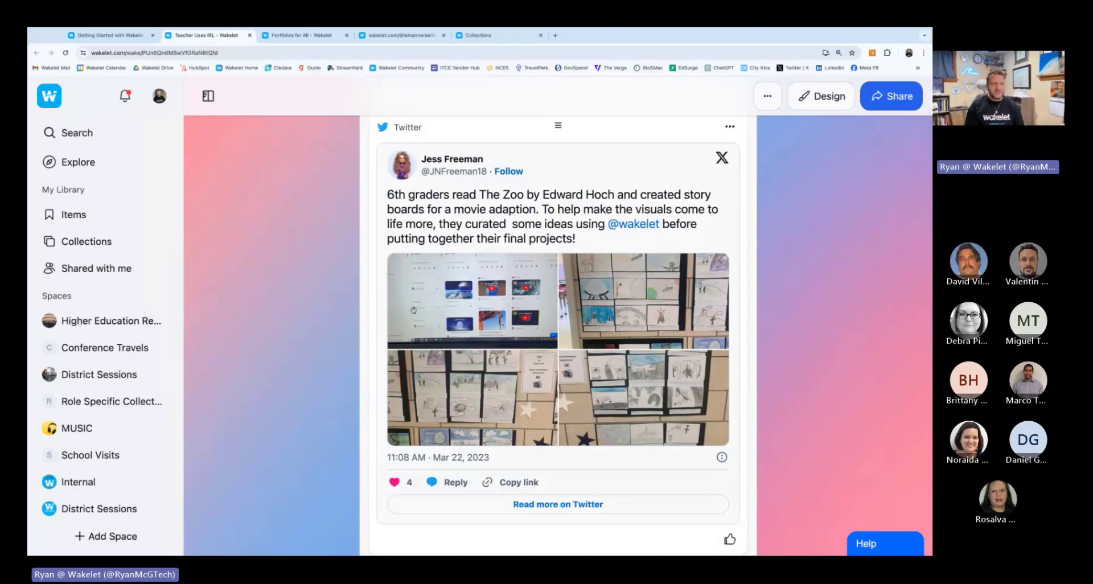
scroll(374, 322, "down", 8)
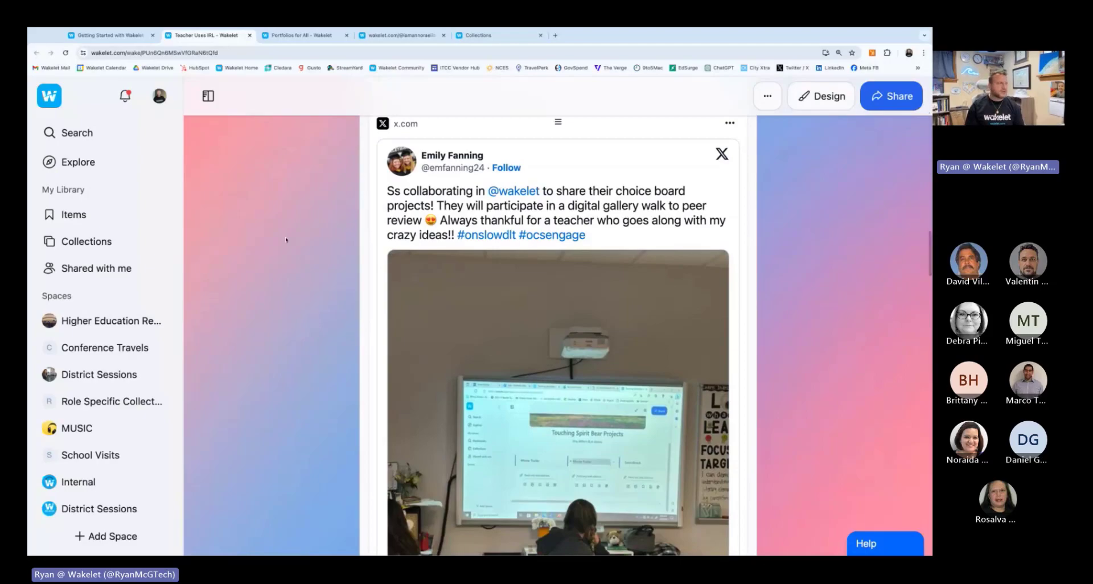
left_click(250, 35)
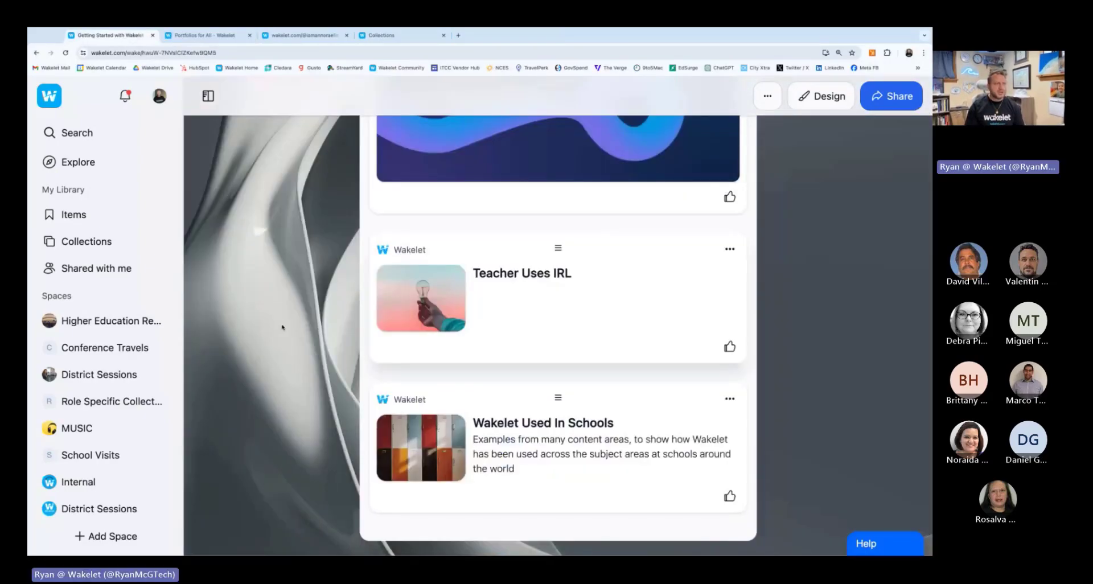
Browse the Wakelet Used In Schools role cards, then open the 291-item Wakelet Examples collection.
left_click(456, 439)
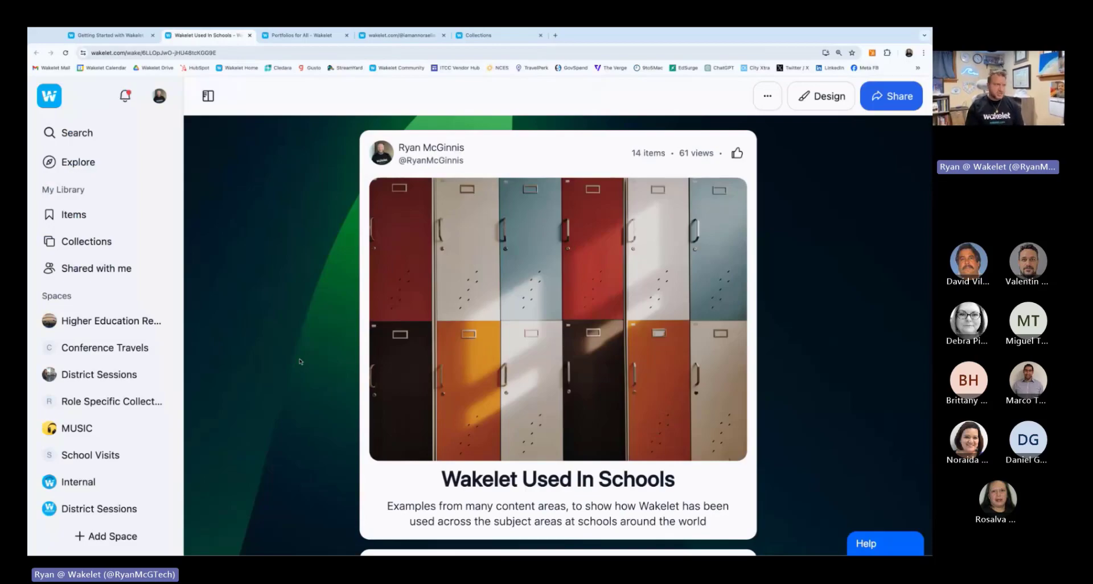
scroll(309, 347, "down", 4)
scroll(308, 347, "down", 6)
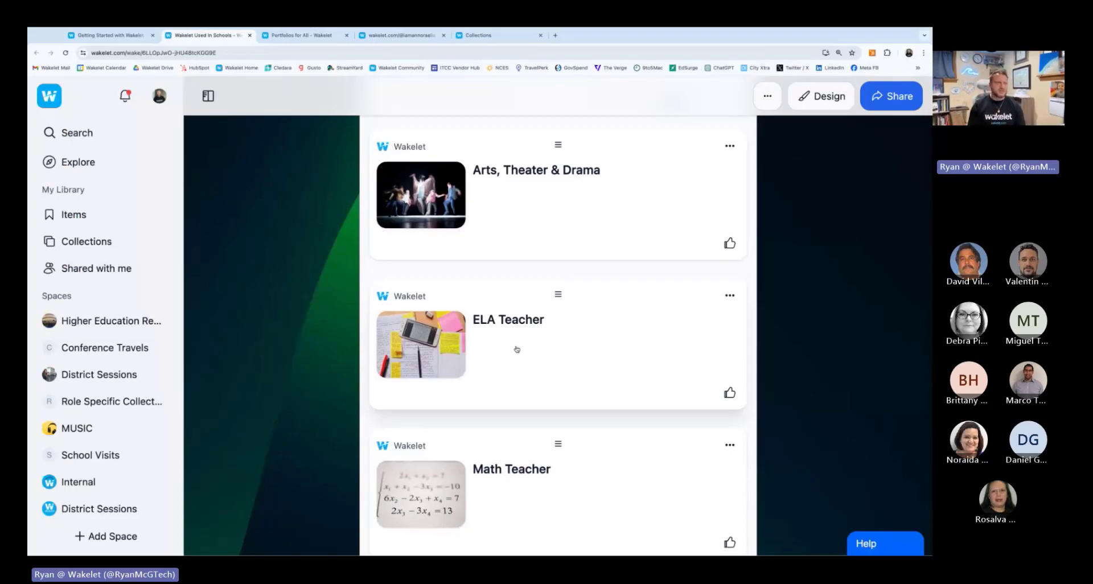
scroll(517, 349, "down", 4)
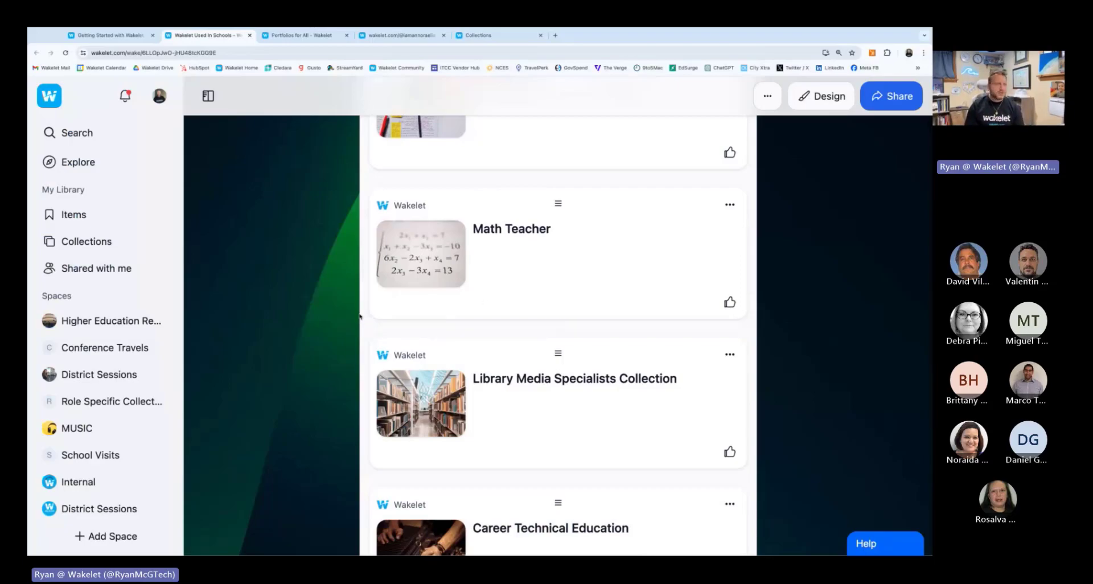
scroll(468, 264, "down", 5)
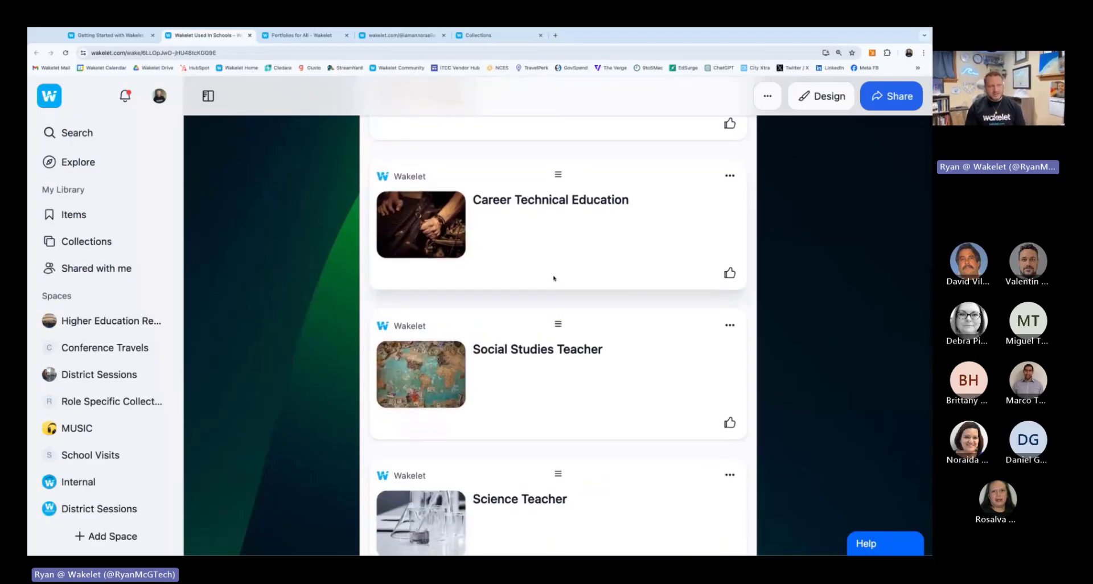
scroll(546, 297, "down", 12)
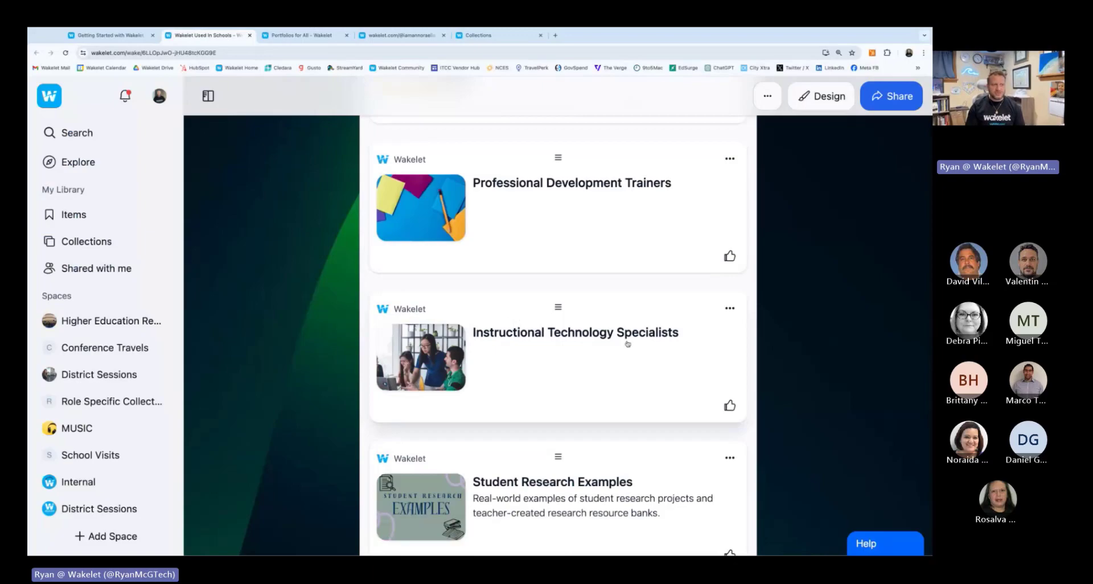
scroll(624, 344, "up", 3)
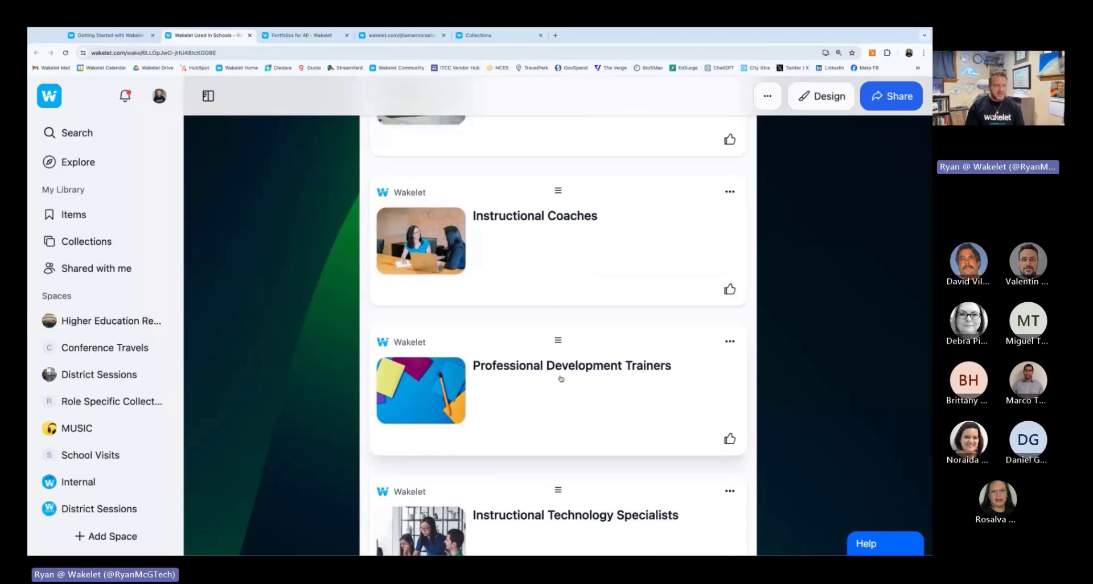
scroll(564, 451, "down", 6)
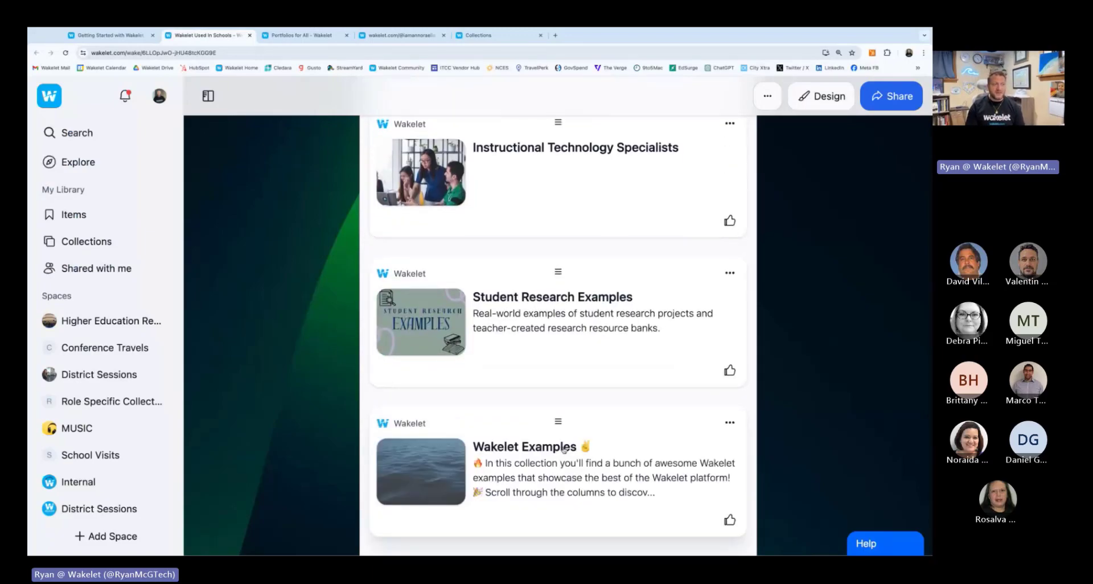
scroll(564, 449, "up", 8)
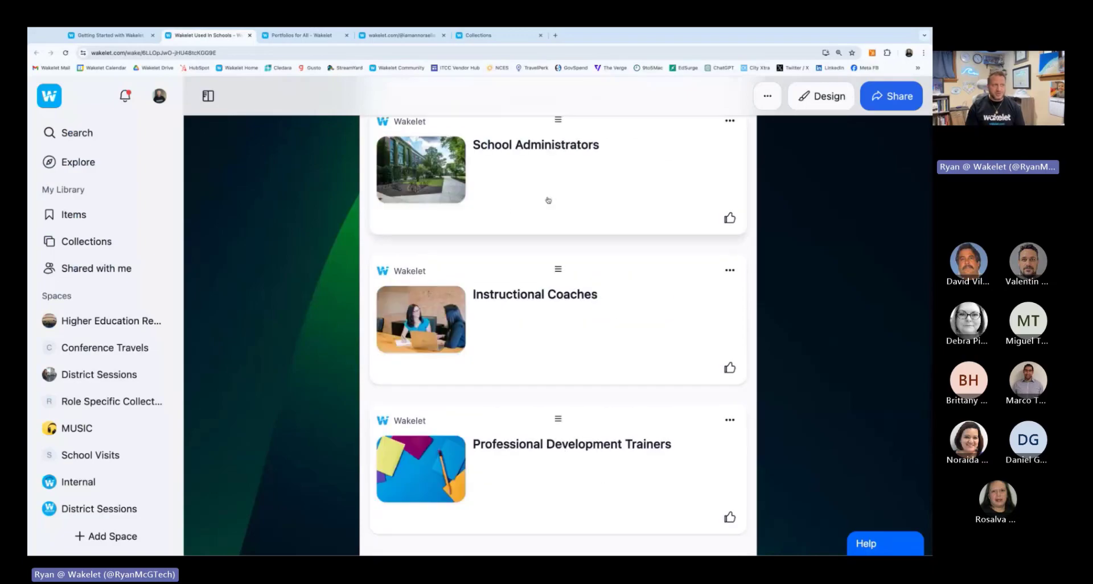
scroll(472, 346, "down", 9)
left_click(453, 296)
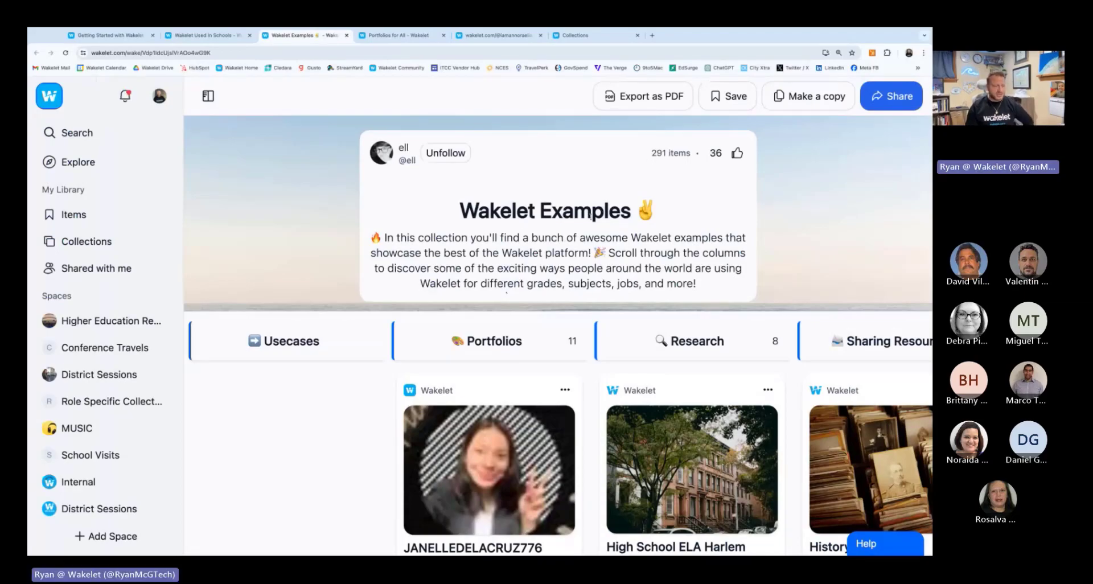
Scroll through the Usecases, Portfolios and Research columns of the Wakelet Examples board.
scroll(488, 307, "down", 3)
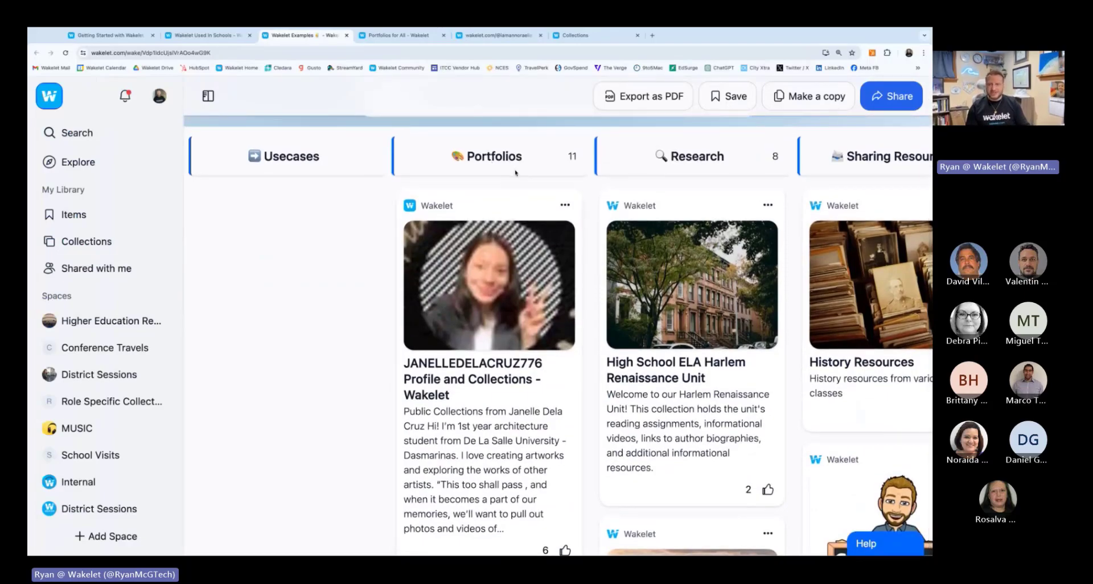
scroll(504, 436, "down", 5)
scroll(504, 436, "up", 3)
scroll(505, 436, "right", 4)
scroll(506, 434, "down", 5)
scroll(506, 434, "down", 8)
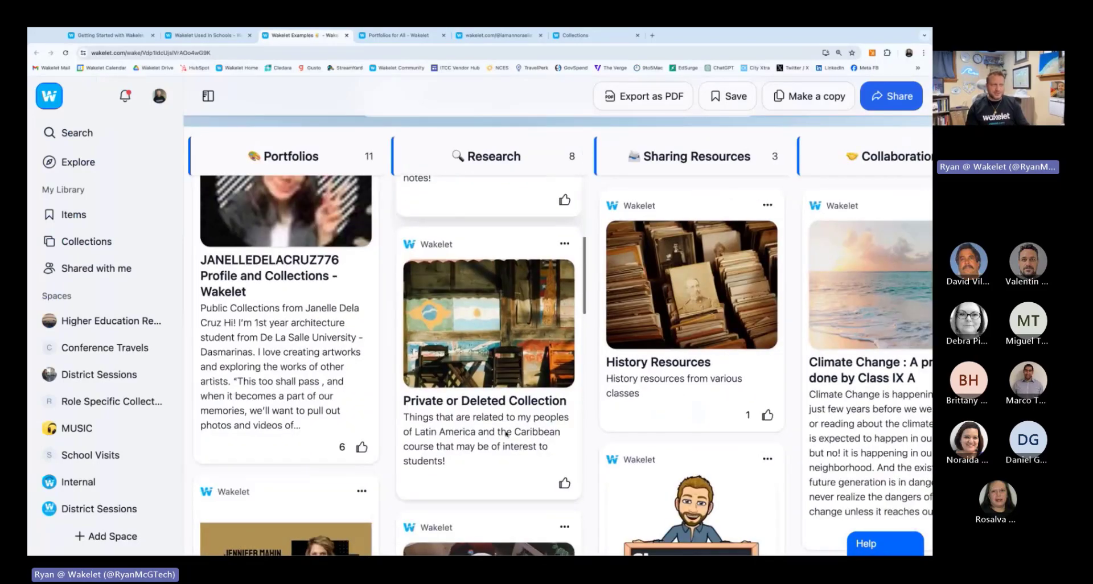
scroll(506, 434, "up", 3)
scroll(506, 434, "up", 3)
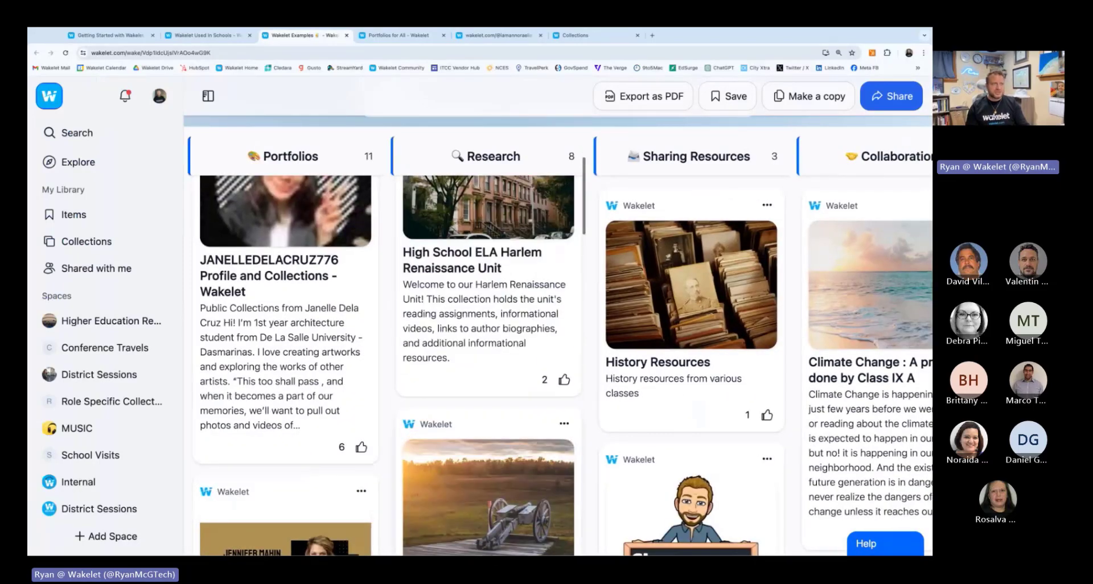
Move across the grade-level columns to subjects like History, Geography and Food Tech.
scroll(506, 434, "right", 10)
scroll(426, 430, "right", 10)
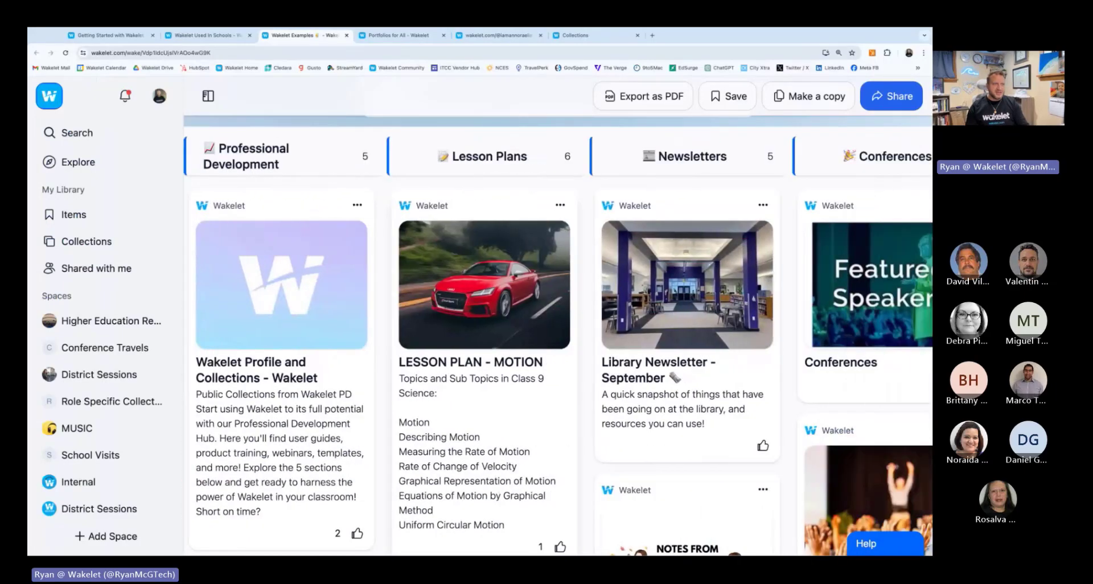
scroll(425, 430, "right", 10)
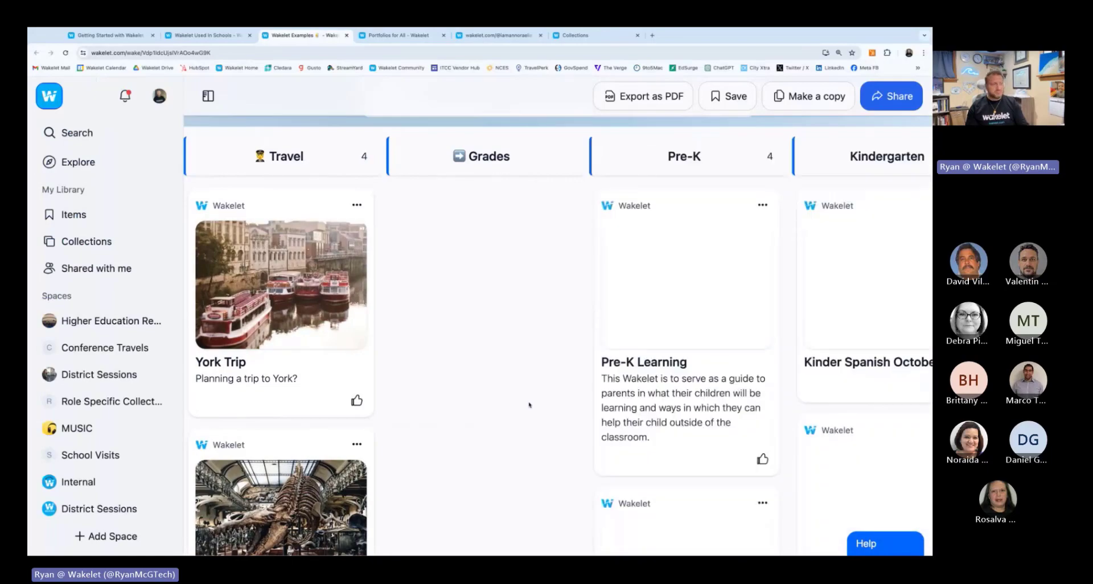
scroll(530, 405, "right", 8)
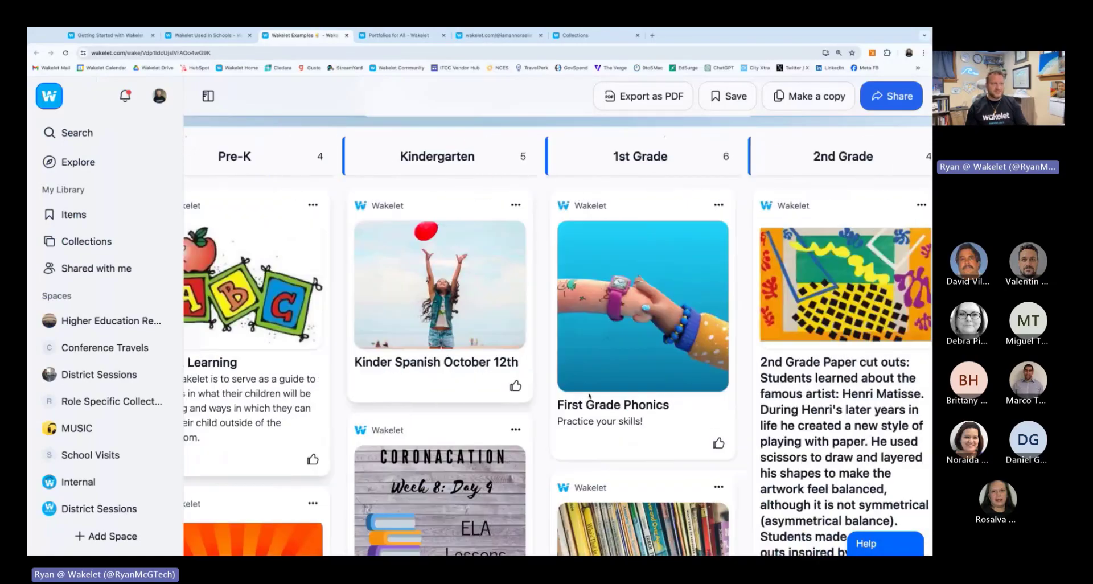
scroll(590, 397, "right", 12)
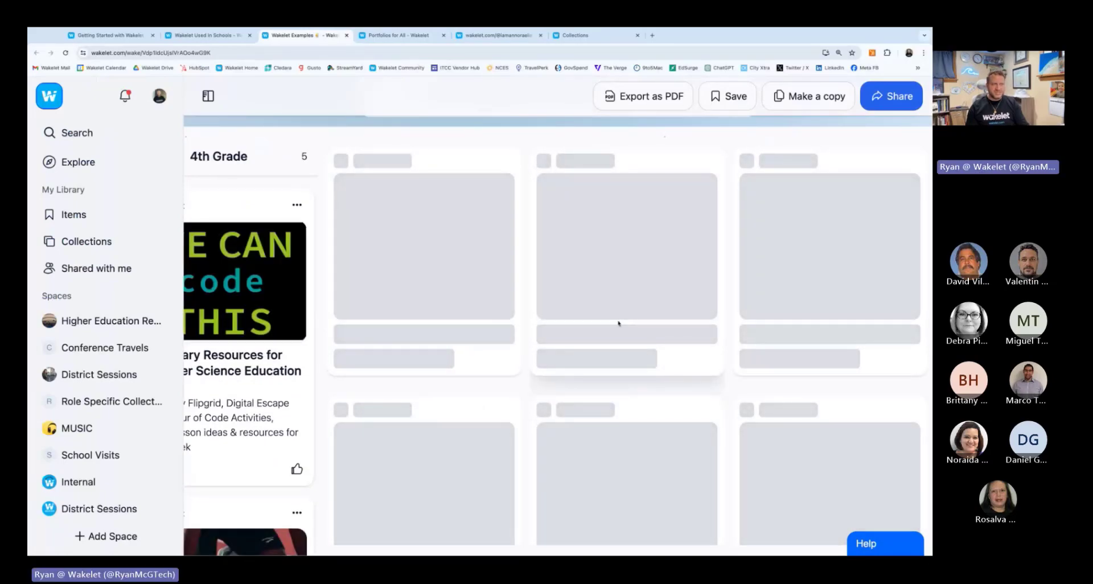
scroll(619, 323, "right", 15)
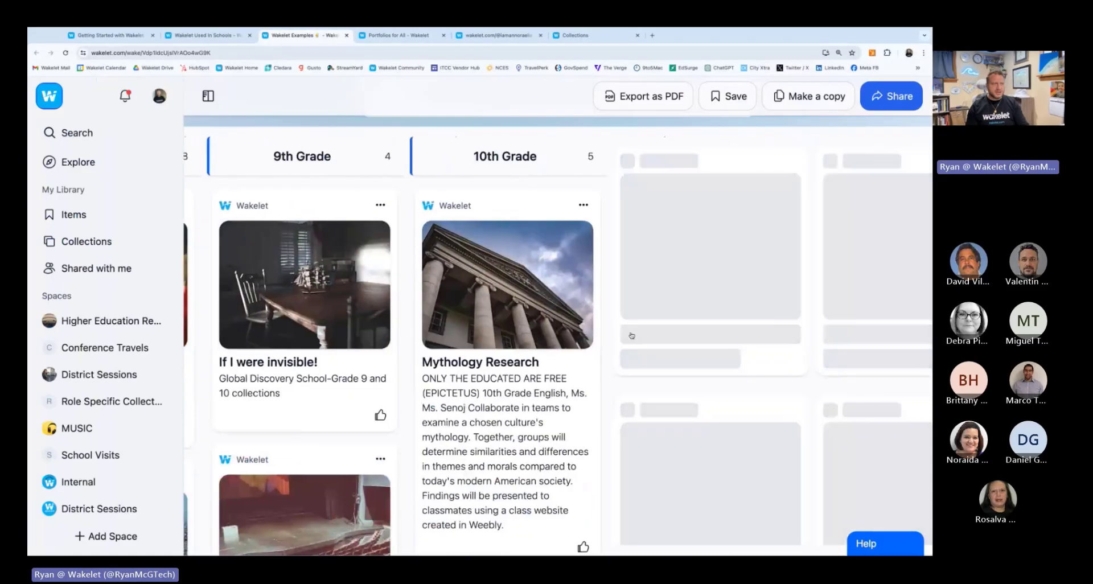
scroll(631, 335, "right", 5)
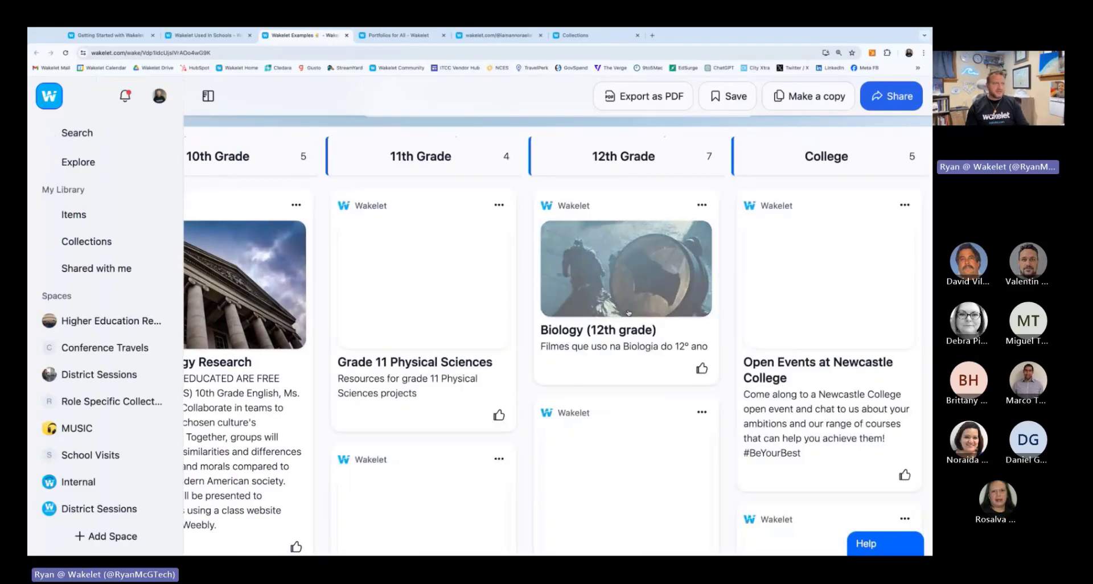
scroll(632, 312, "right", 10)
scroll(629, 312, "right", 6)
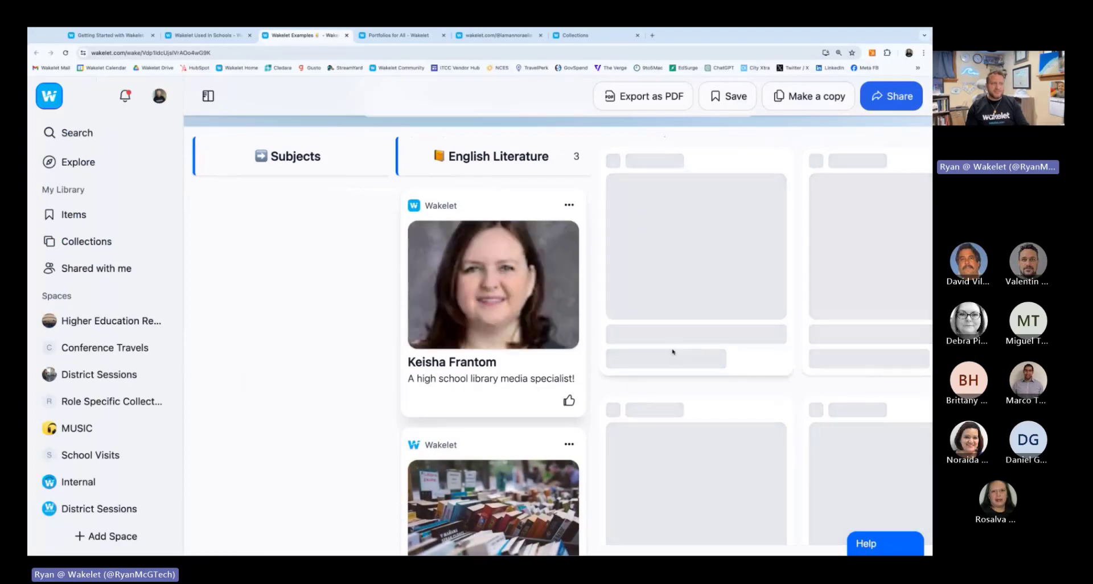
scroll(670, 342, "right", 3)
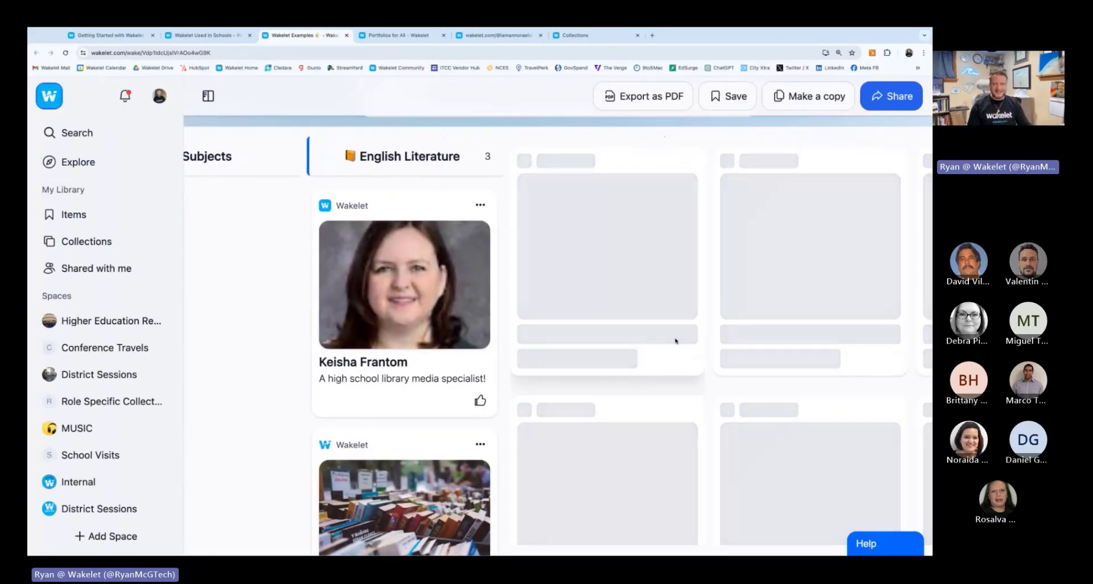
scroll(672, 335, "right", 3)
scroll(671, 333, "right", 10)
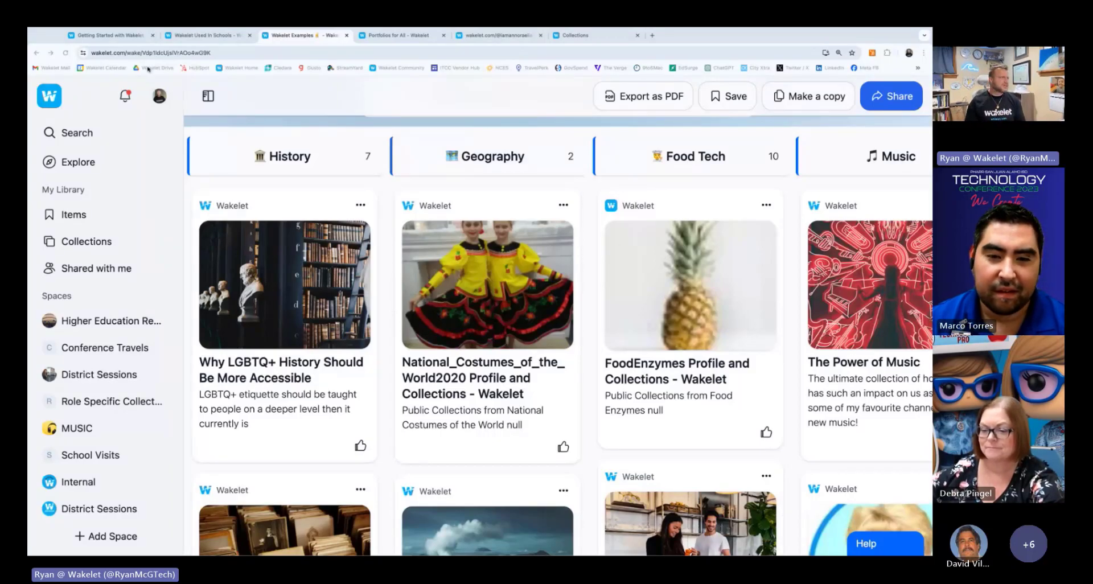
Return to the Getting Started with Wakelet tab and copy its share link.
left_click(145, 36)
left_click(890, 95)
left_click(831, 228)
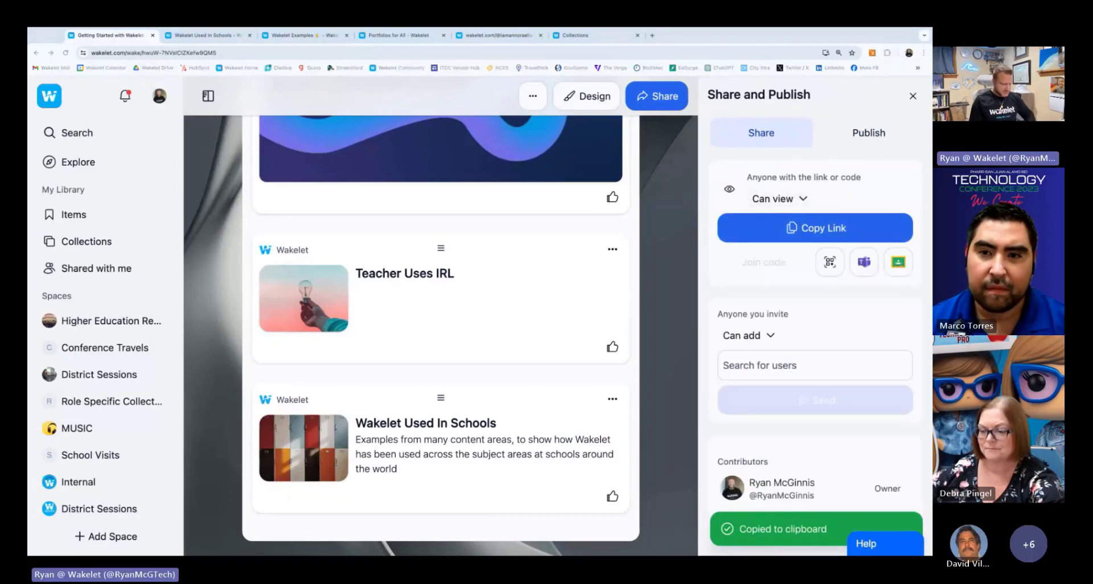